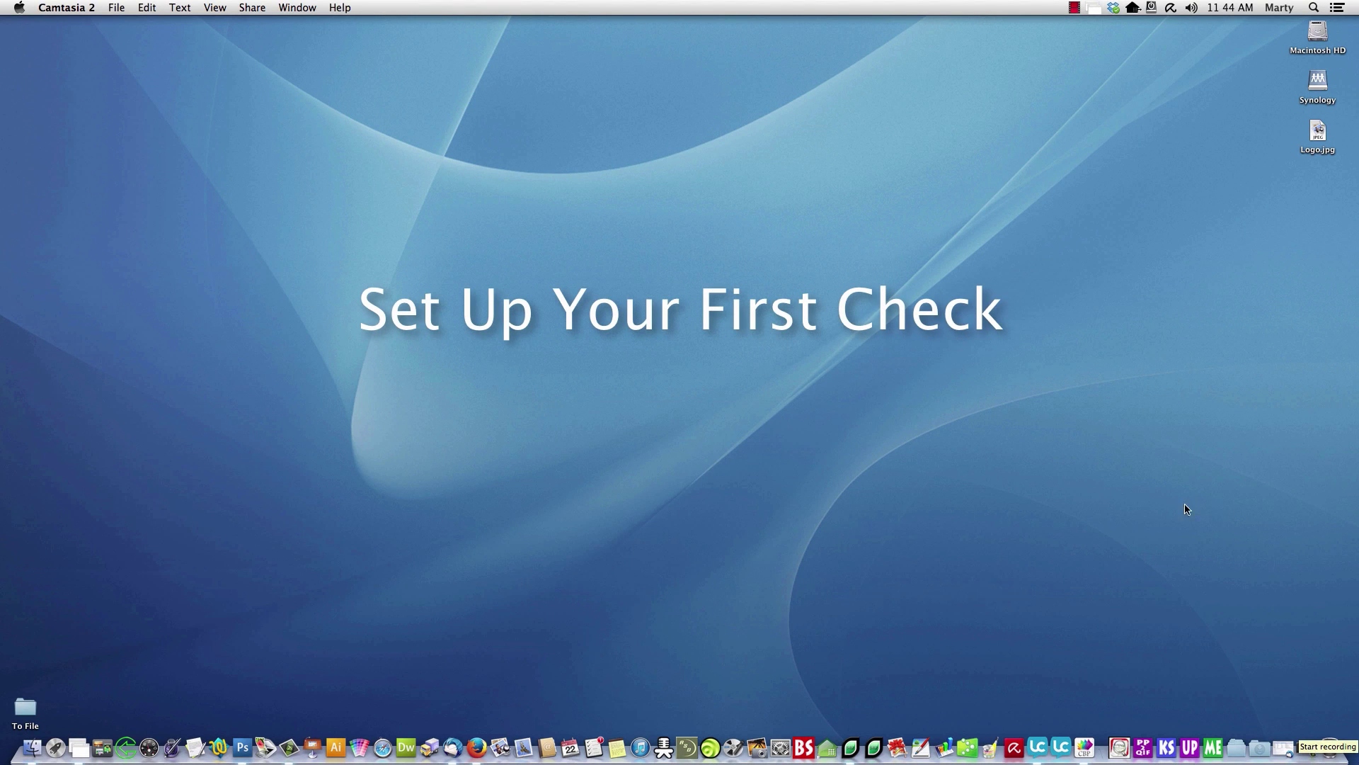
- Bring CheckBuilderPro forward and start a new check with File > New... to reach the Template Chooser
click(1084, 747)
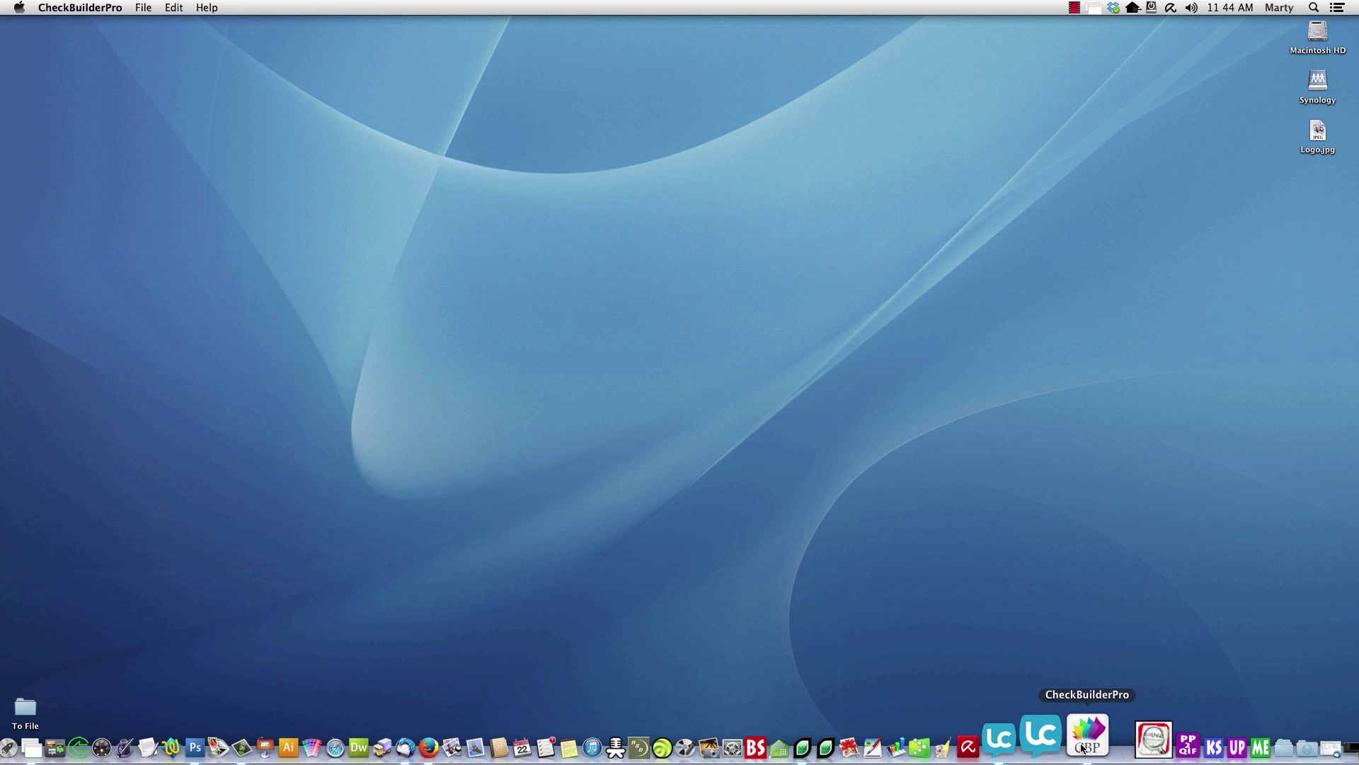
click(141, 6)
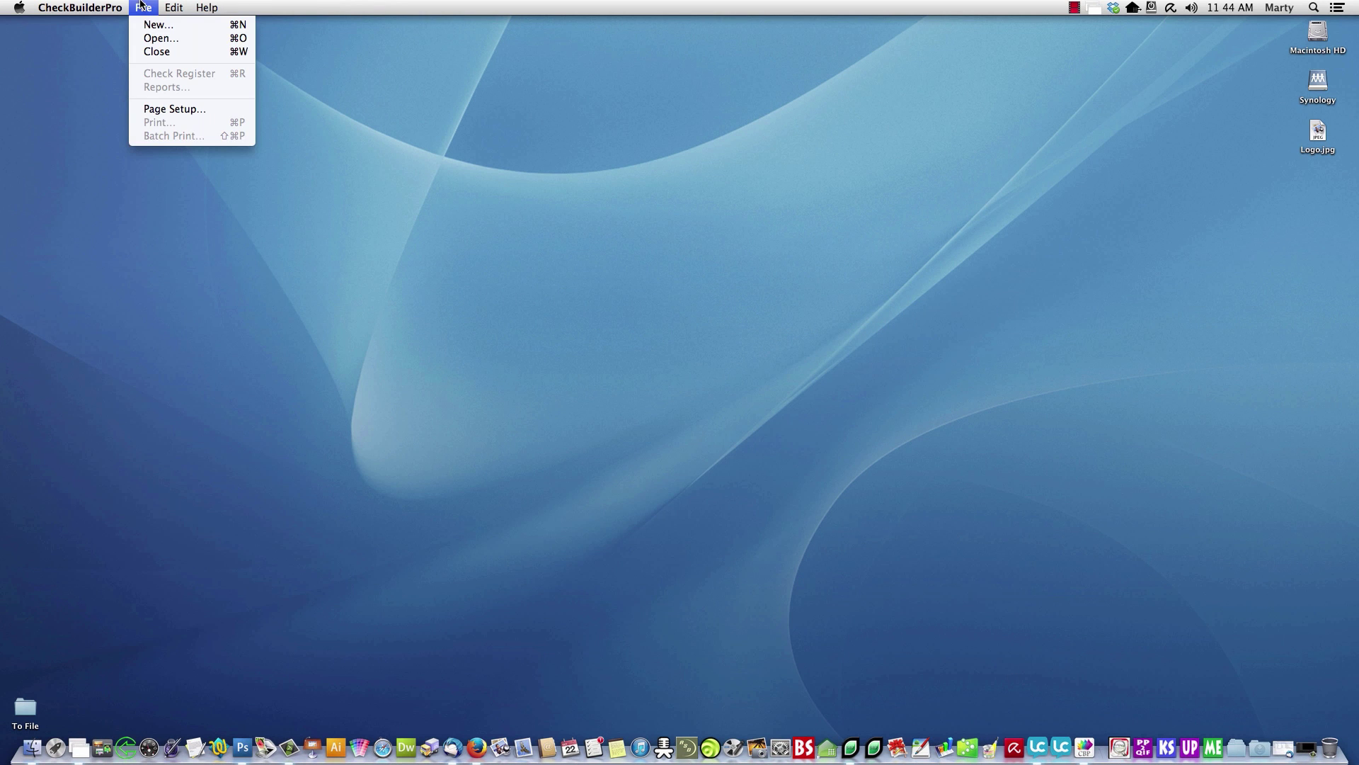
click(143, 25)
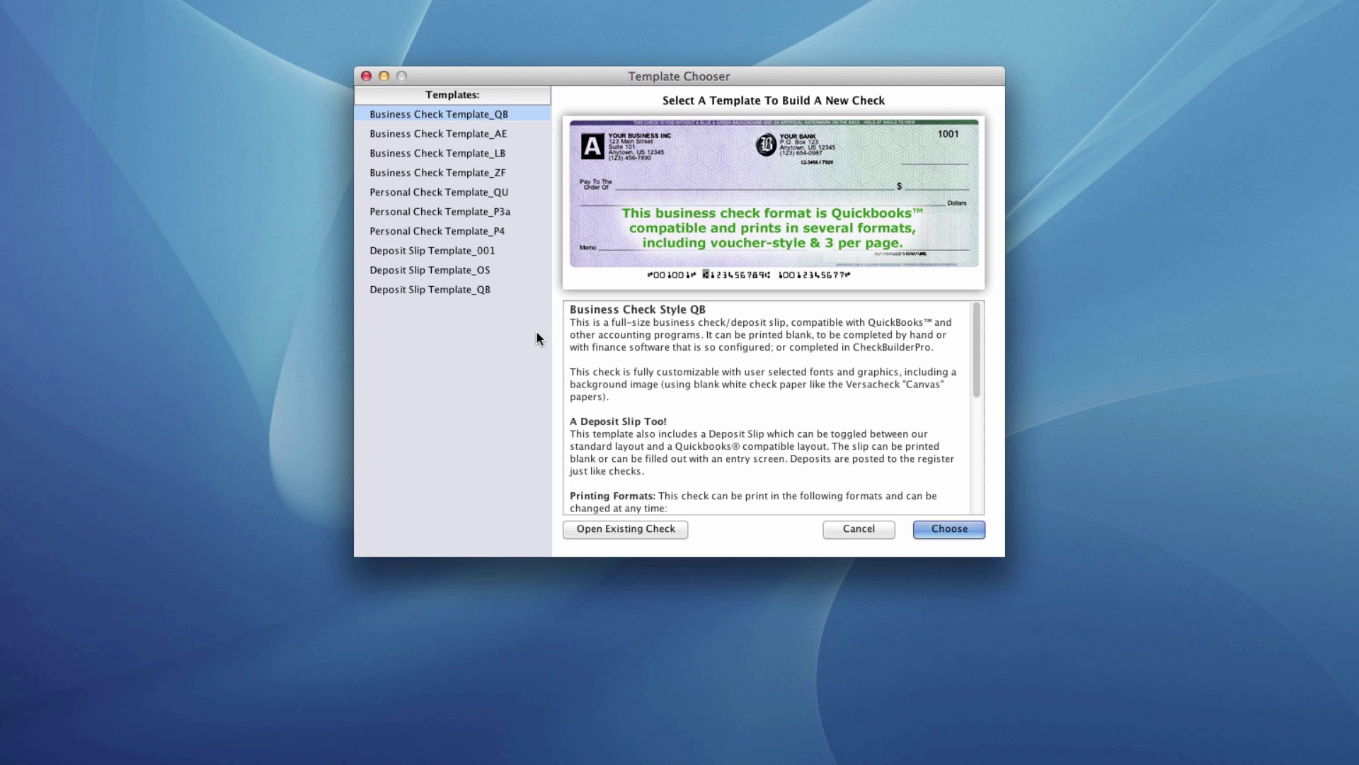
- Use Business Check Template_QB, save the check as 'Test Check', and decline copying existing check info
click(937, 529)
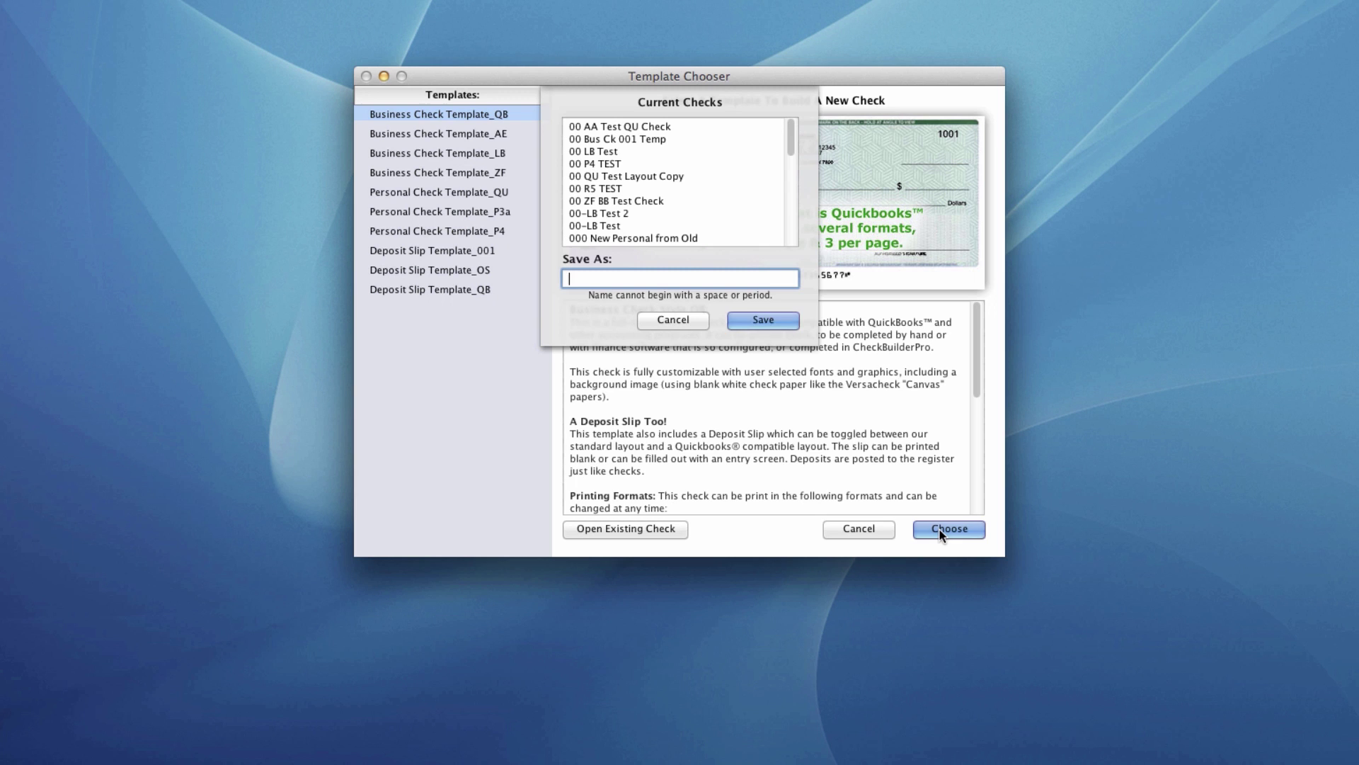
text(Test Check)
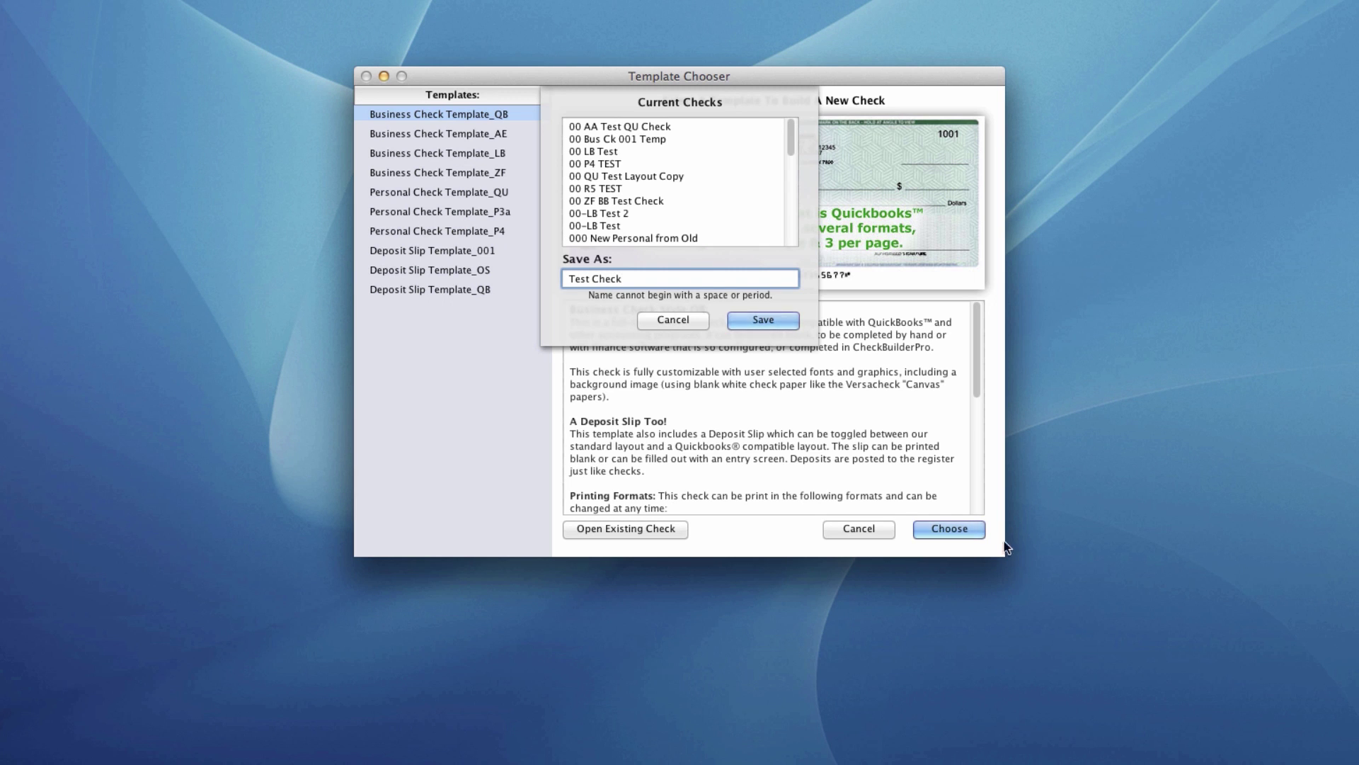
click(764, 320)
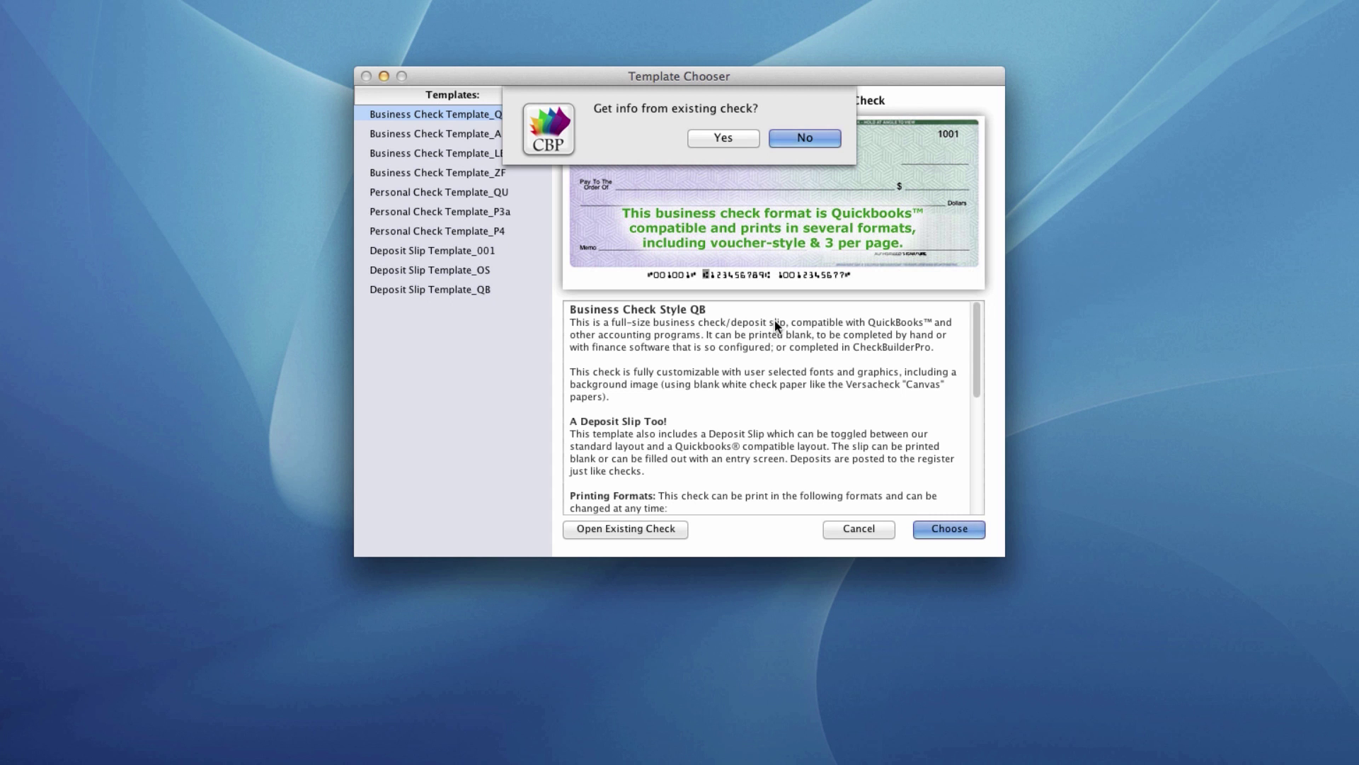
click(827, 138)
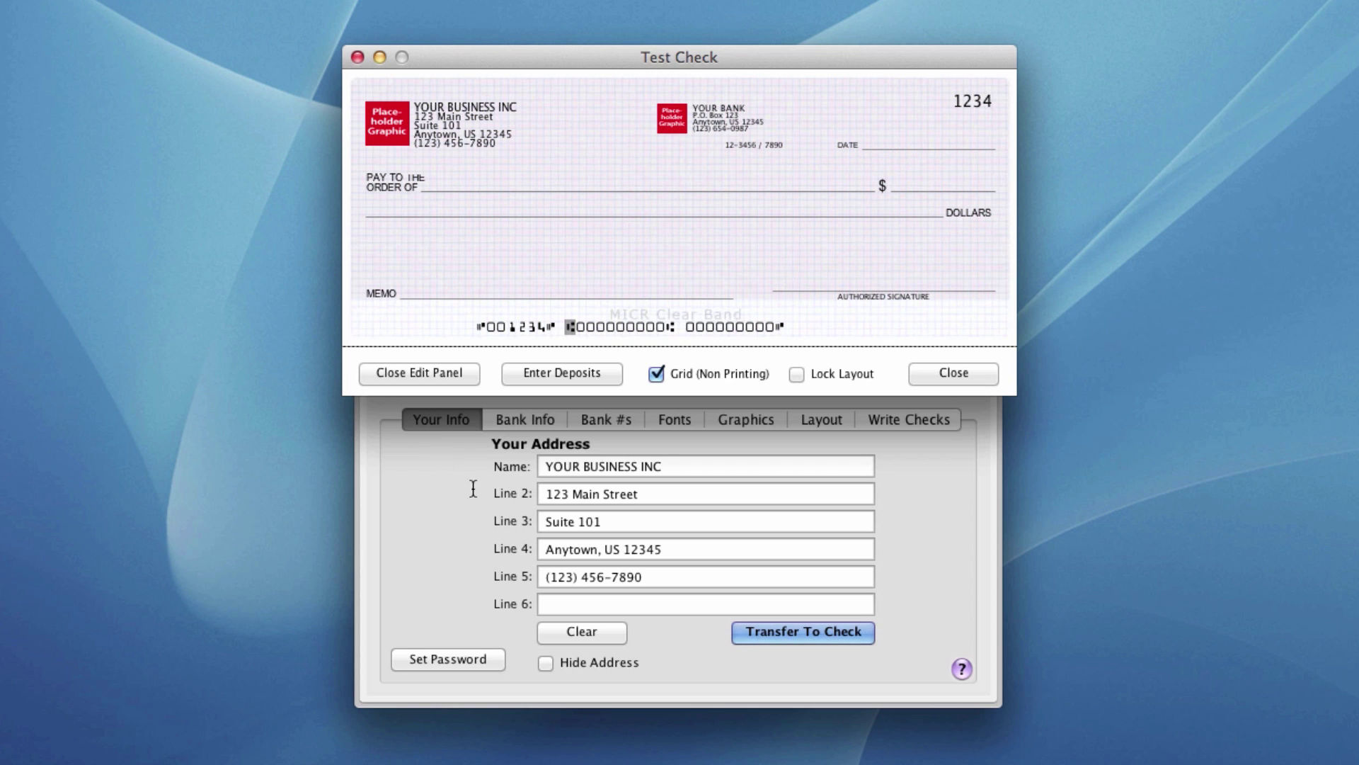
- Clear the placeholder address, enter the owner's name, street, city/ZIP and phone, and transfer them to the check
click(601, 625)
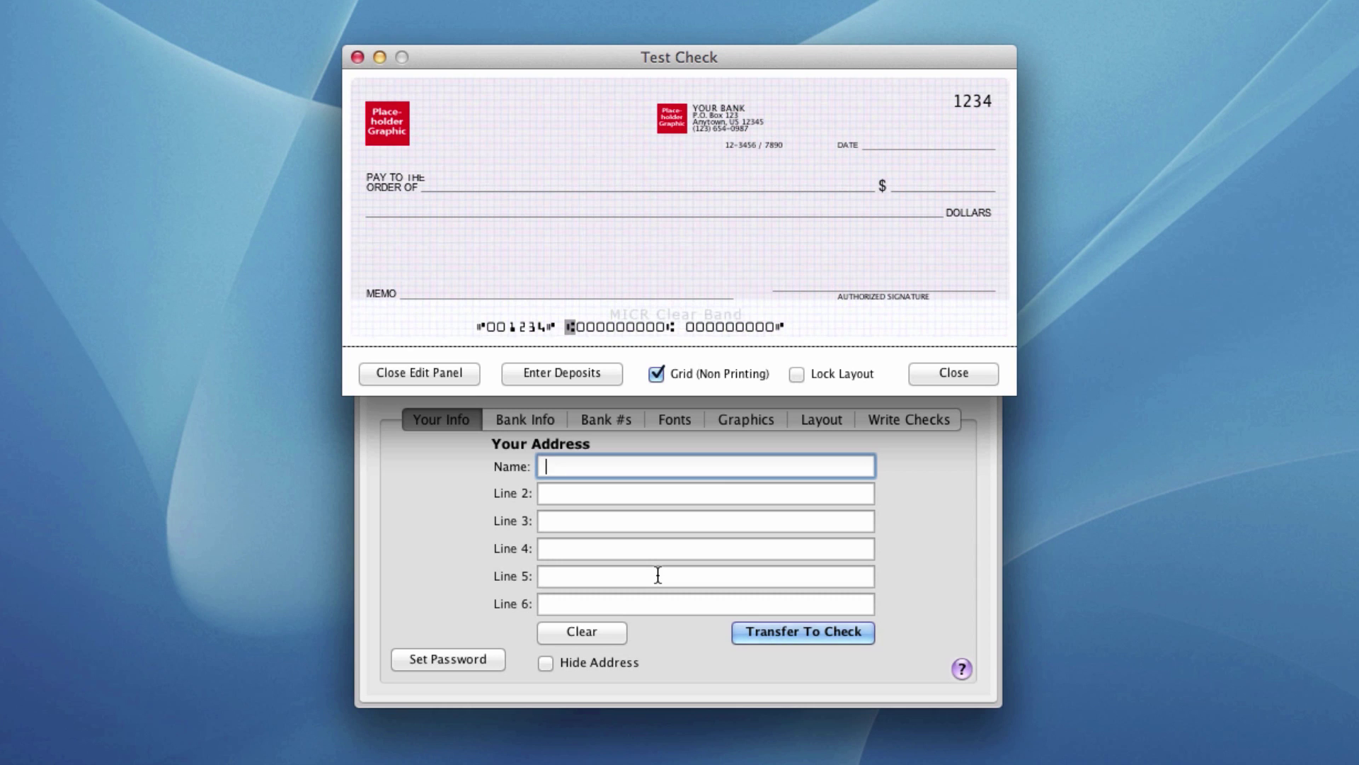
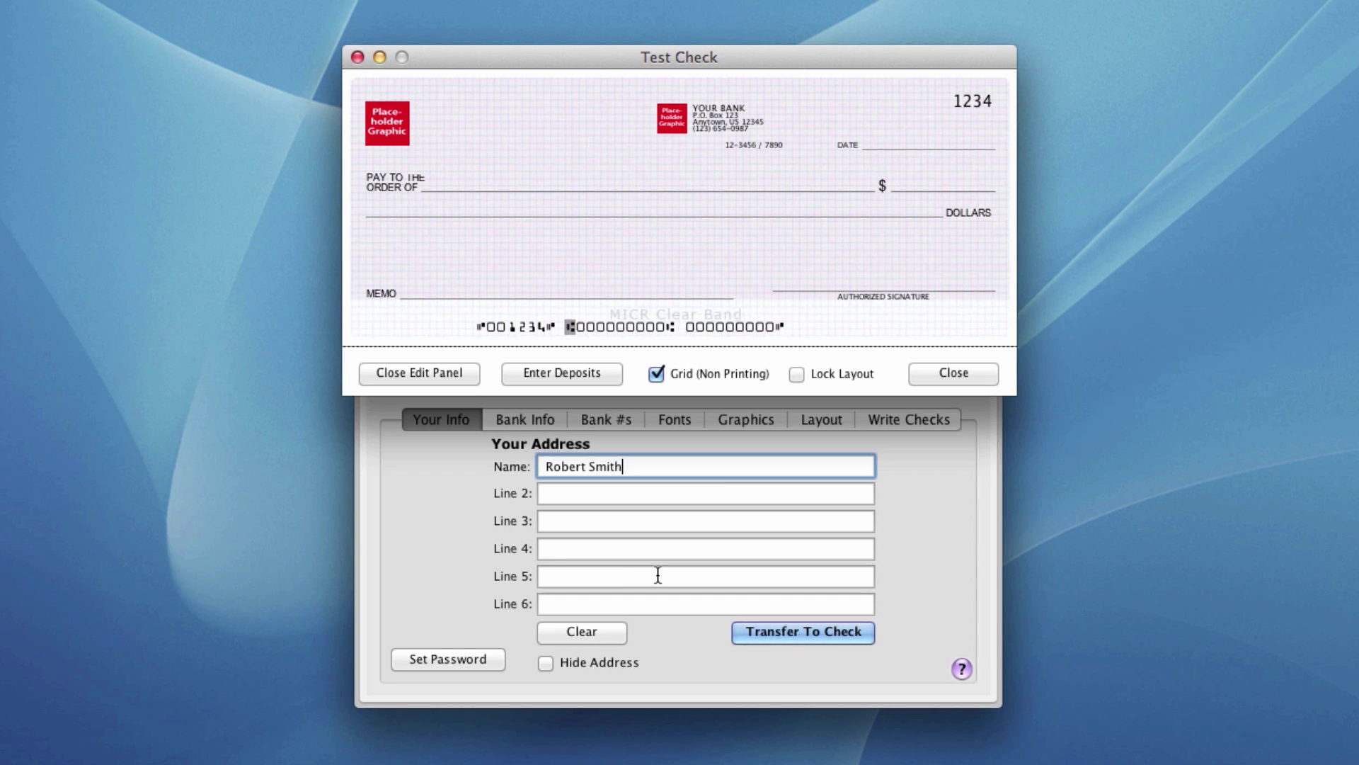
key(Tab)
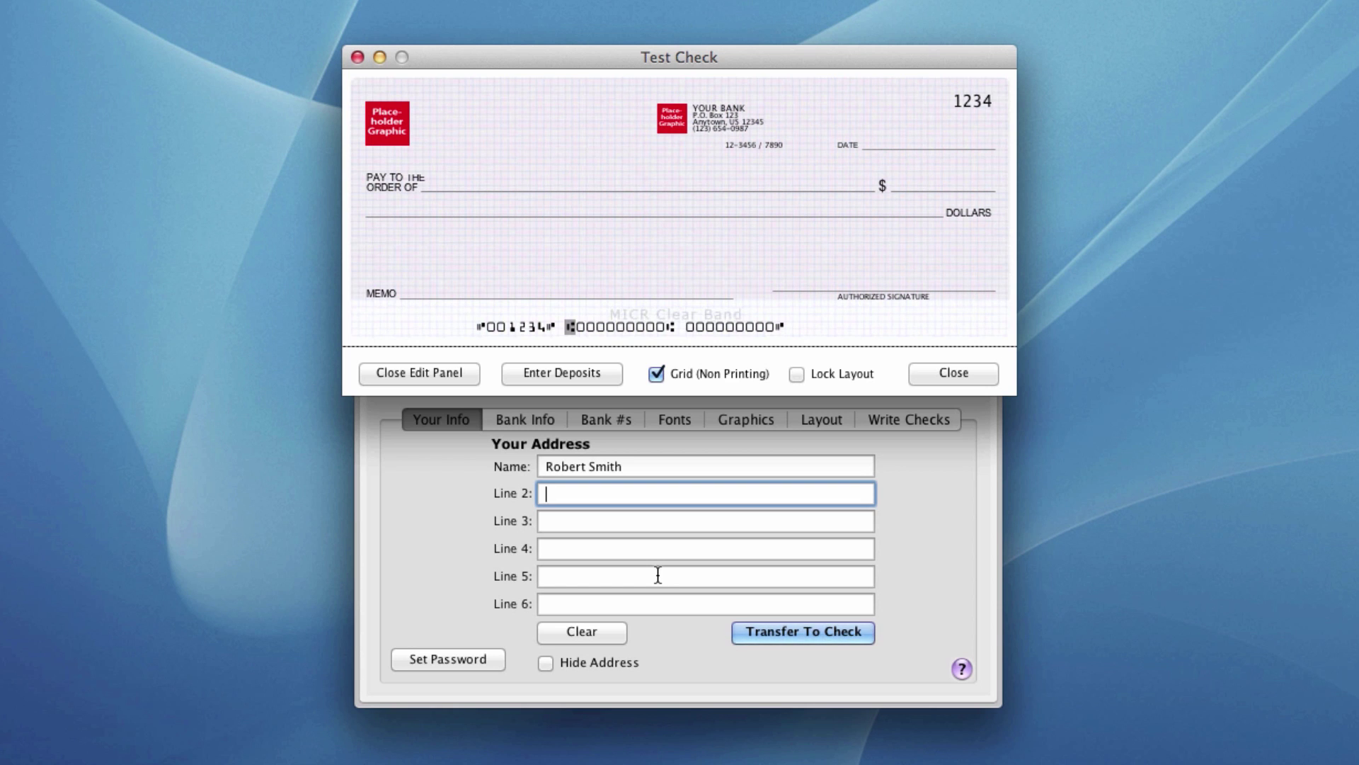
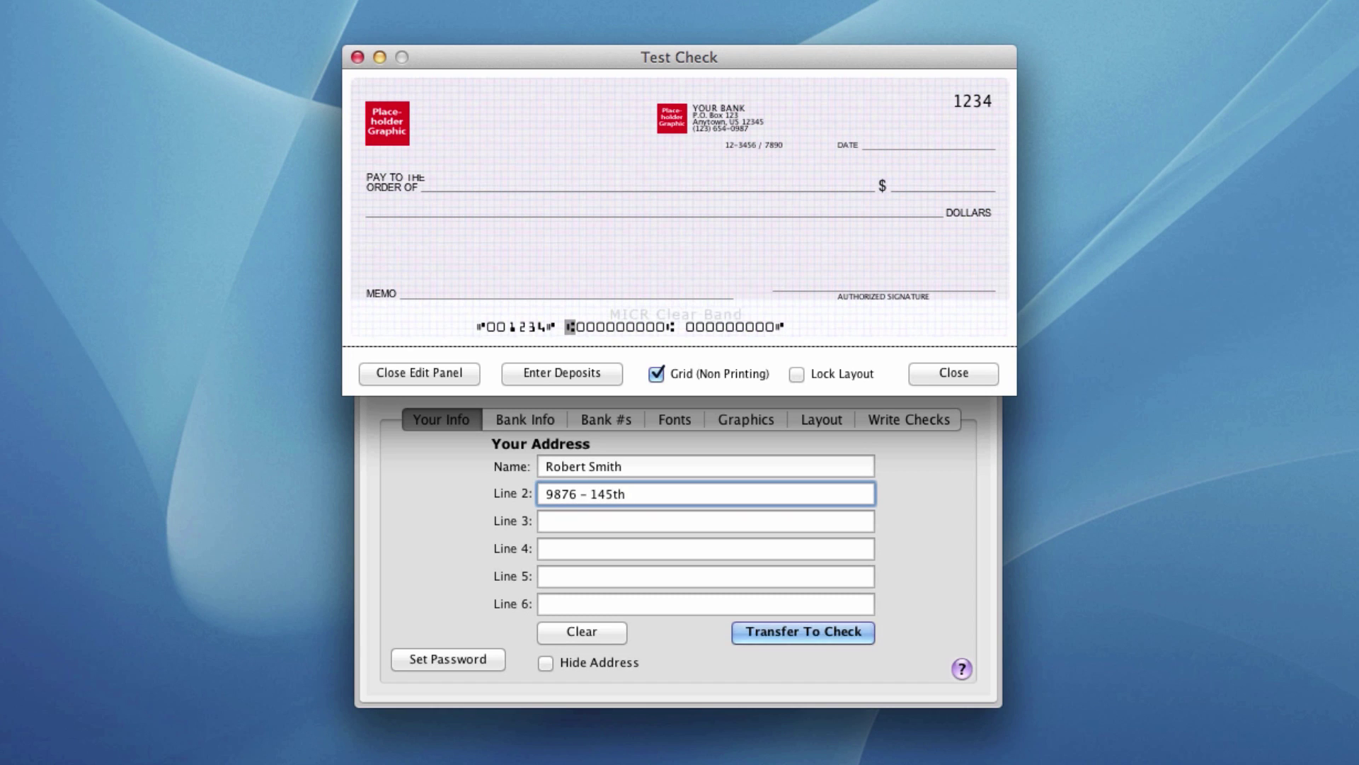
key(Tab)
text(Seattle WA)
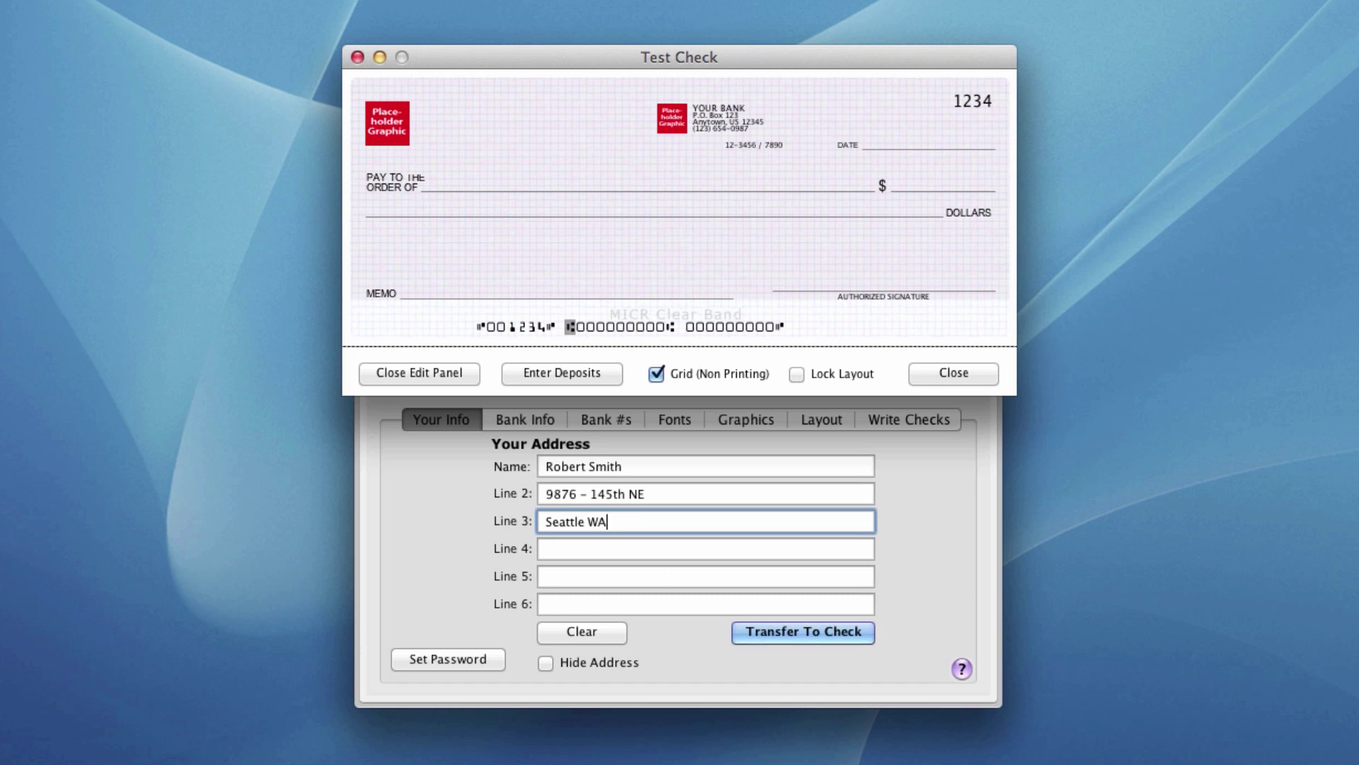
text( 98005)
key(Tab)
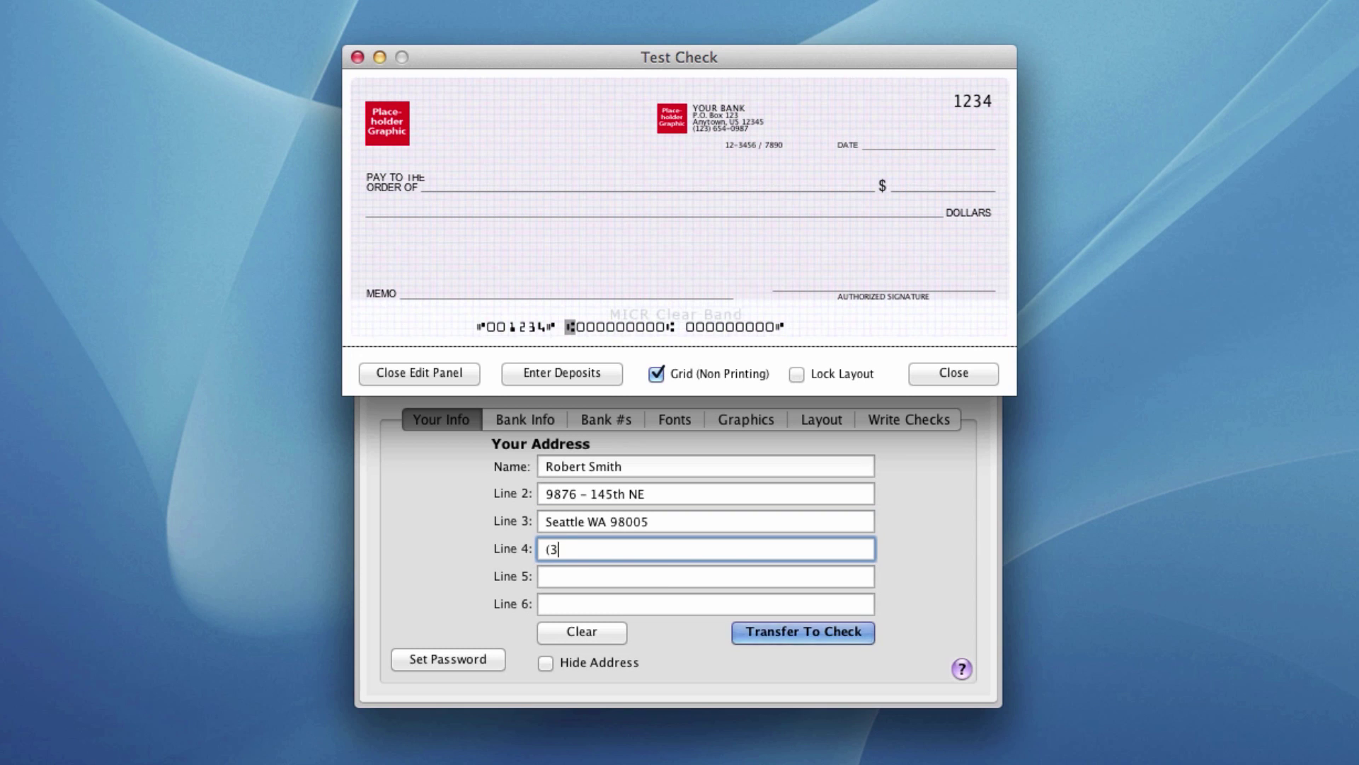
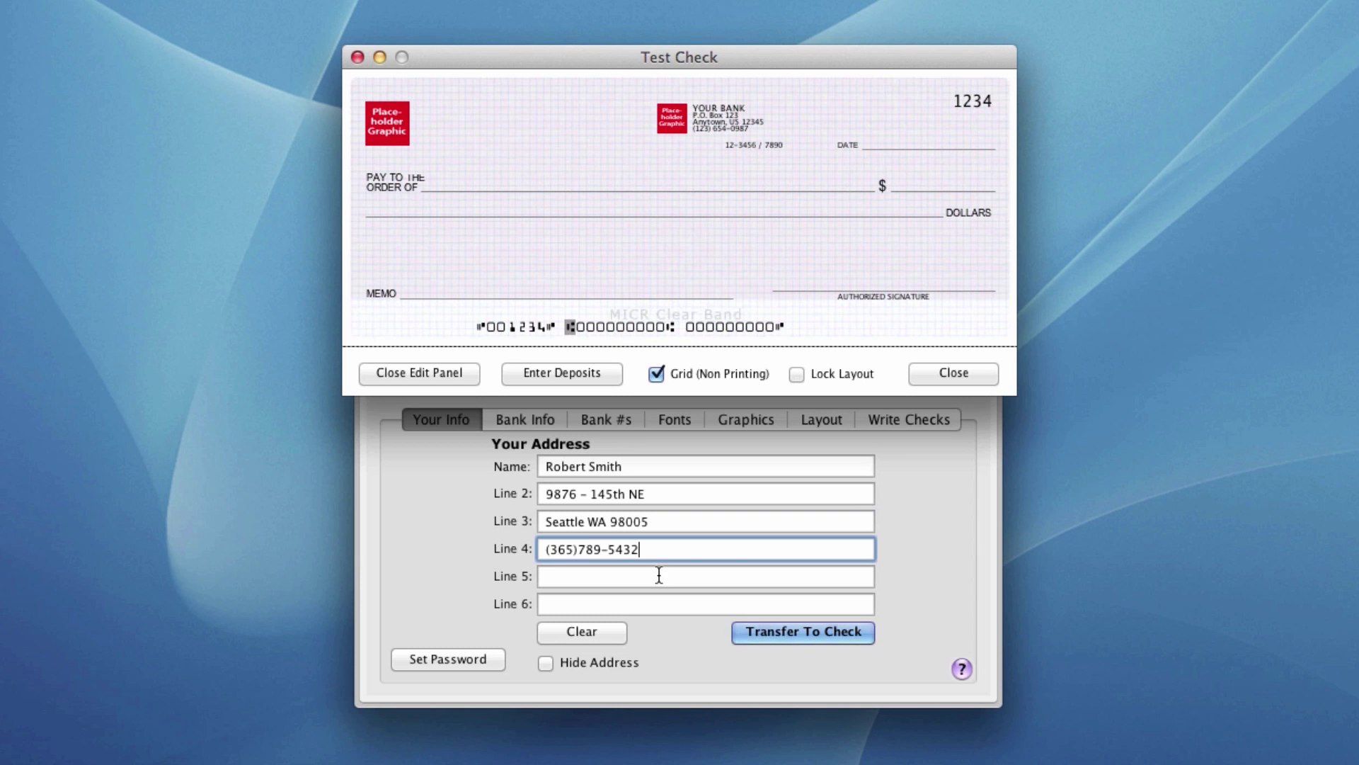
click(808, 631)
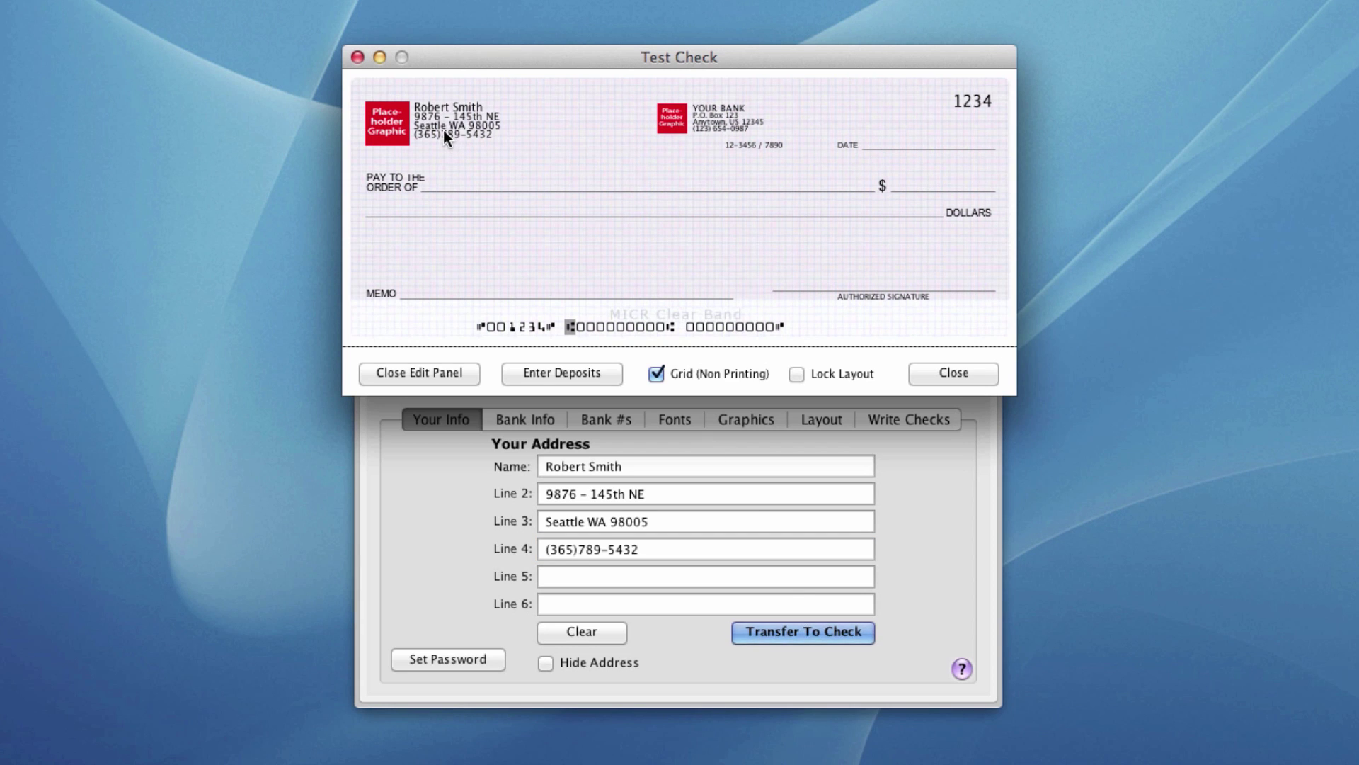
- On Bank Info, replace the placeholder with First Bank's P.O. box address and phone, then transfer it to the check
click(519, 418)
click(519, 418)
click(560, 630)
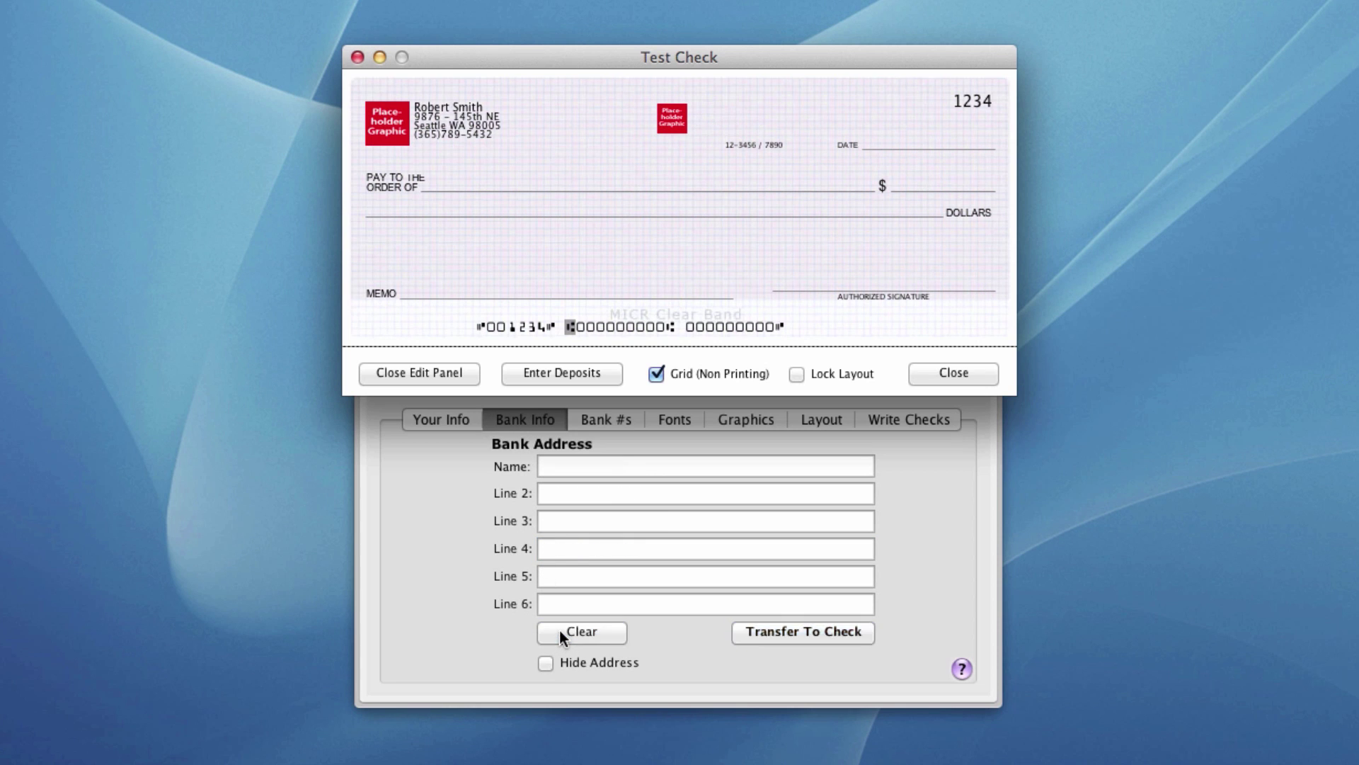
click(585, 466)
text(First)
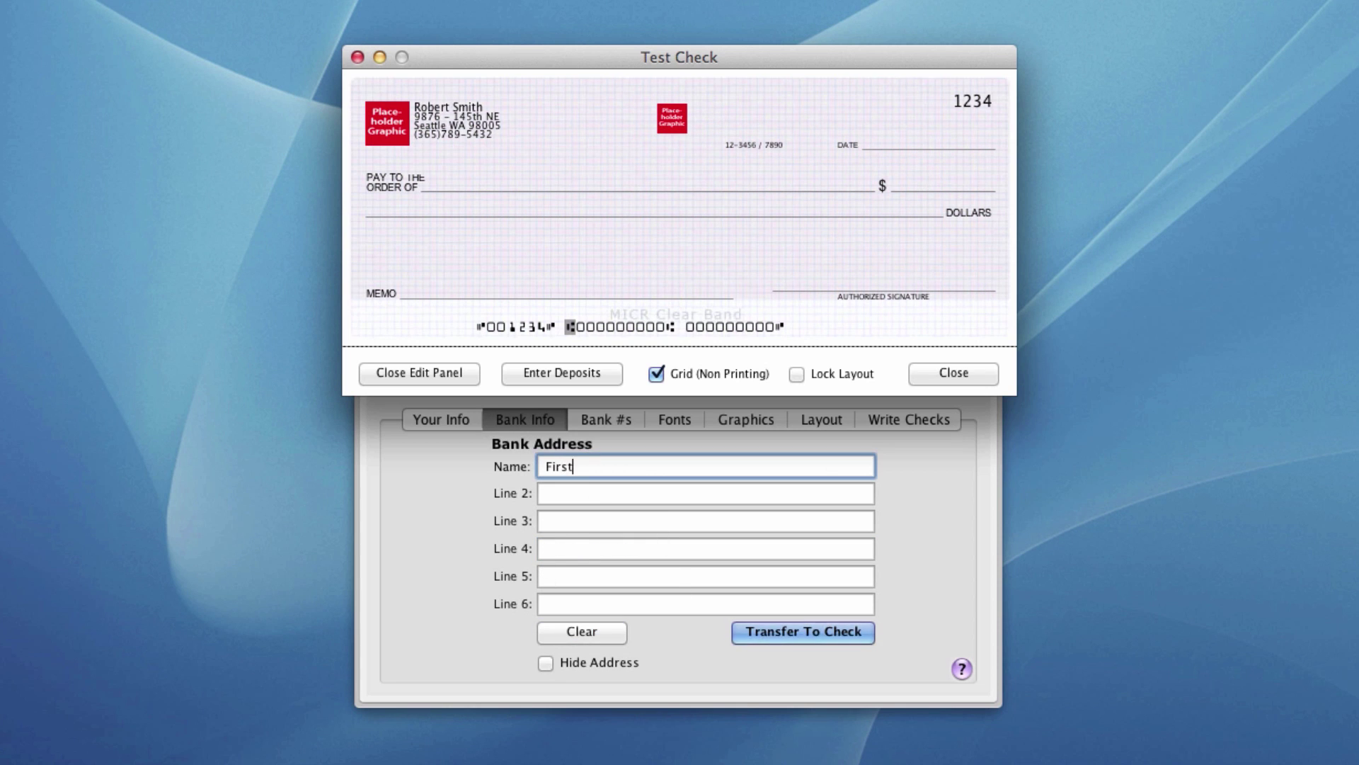
text( Bank)
key(Tab)
text(P.O. B)
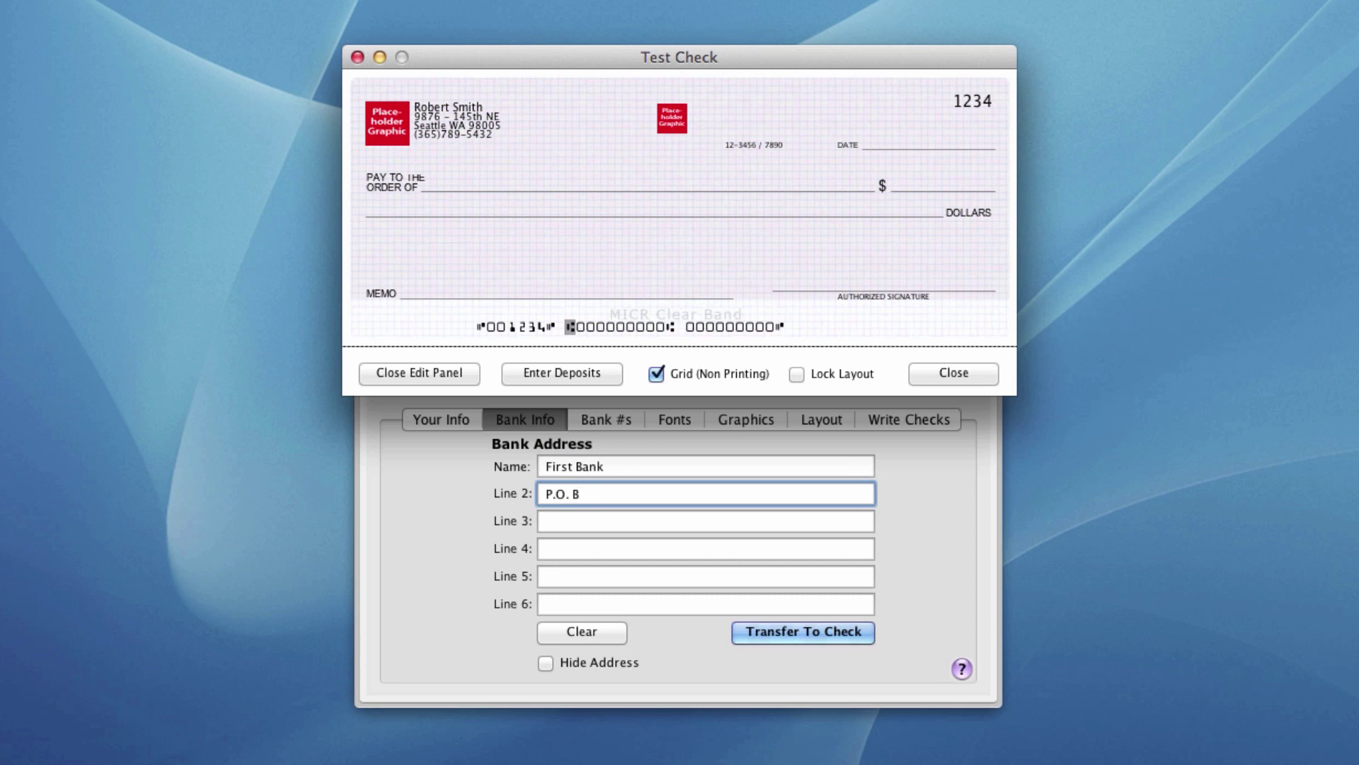
text(ox 345)
key(Tab)
text(Seatt)
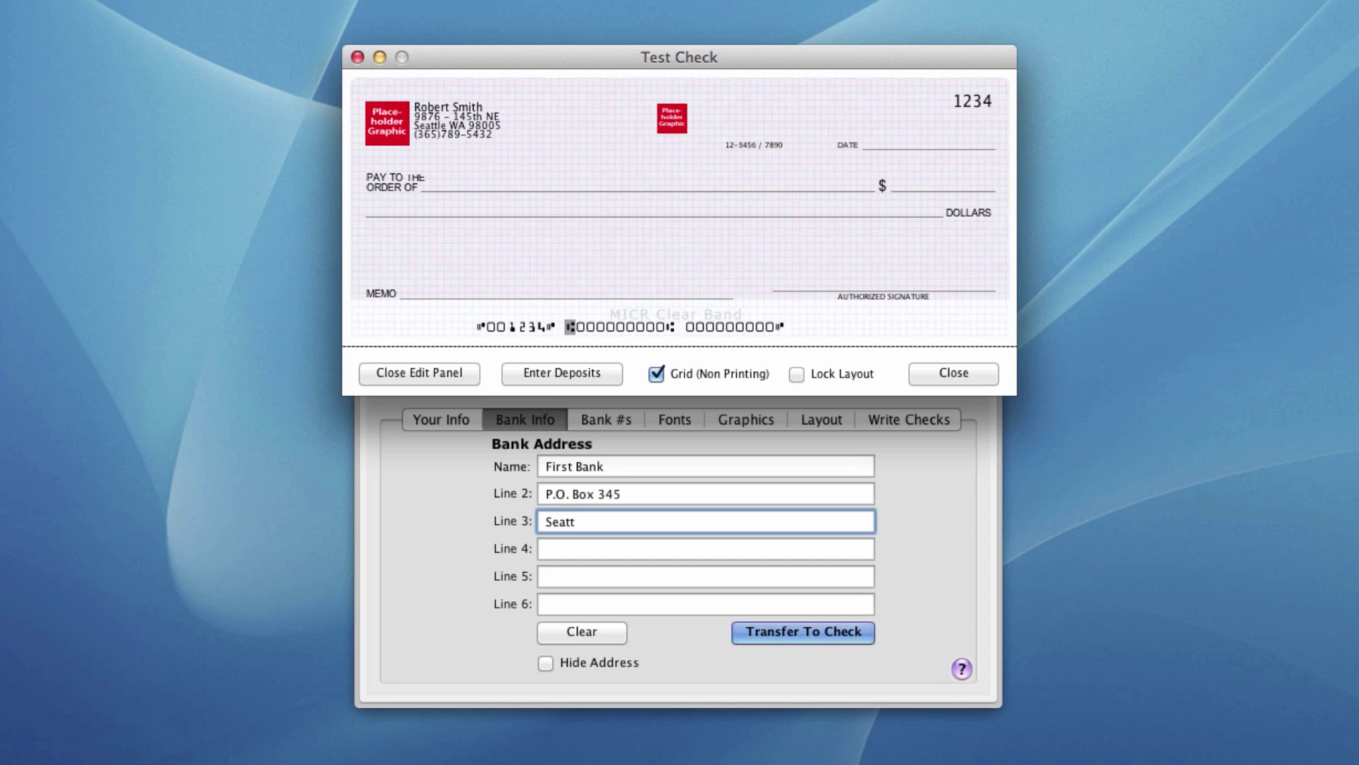
text(le WA 98007)
key(Tab)
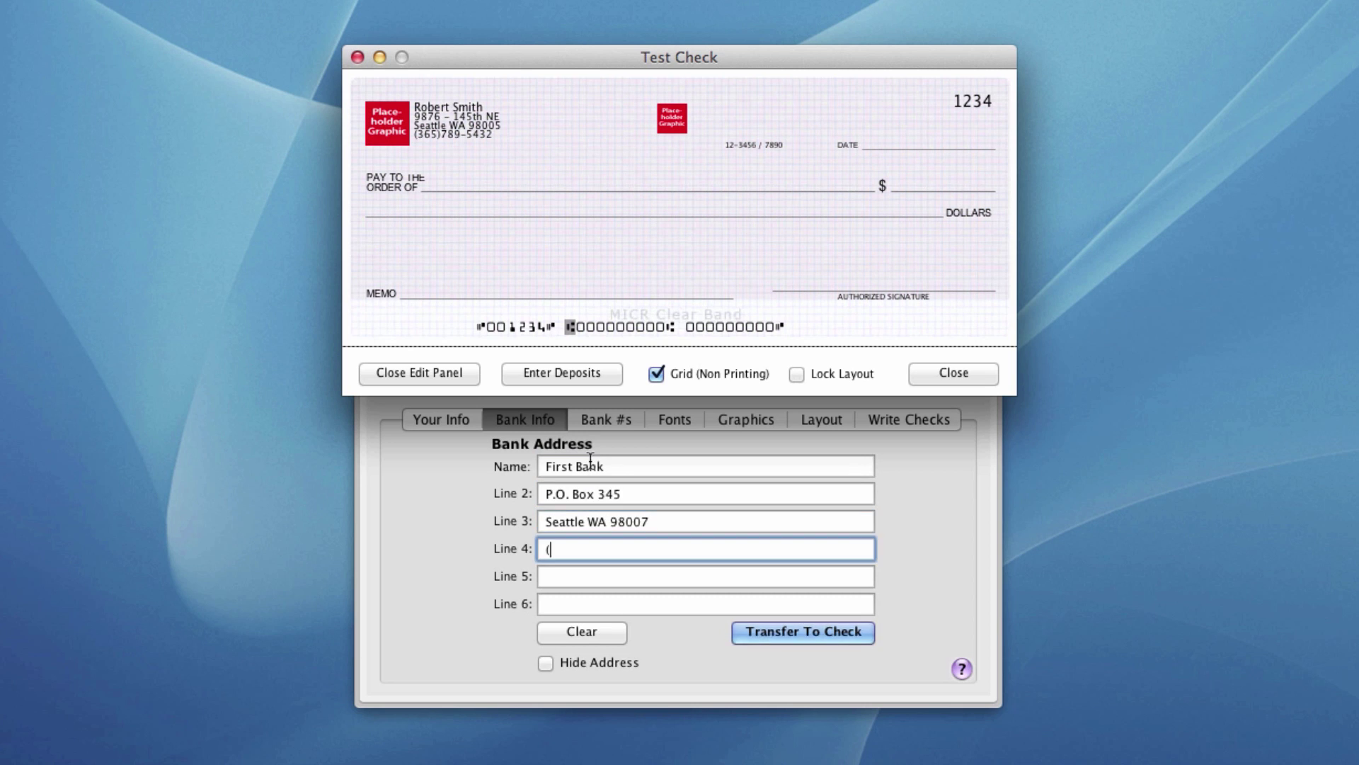
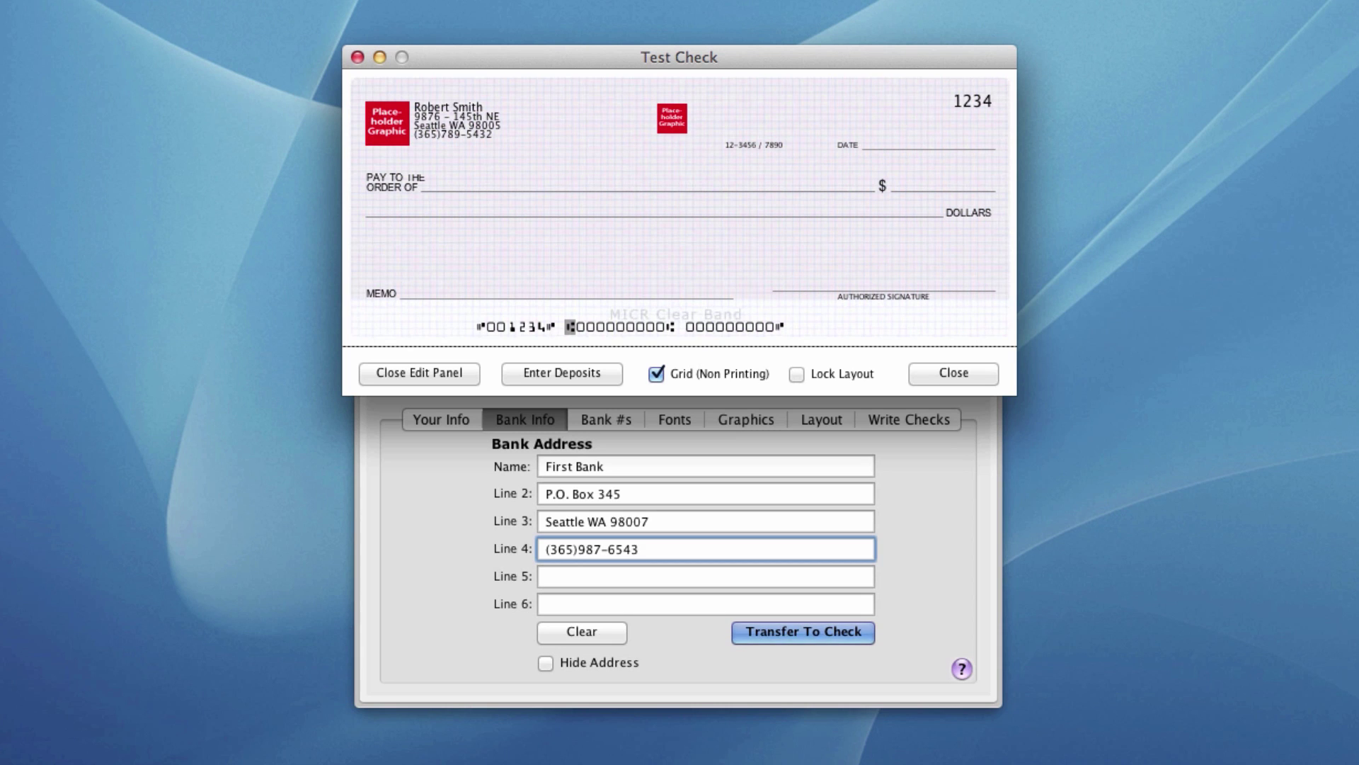
click(577, 549)
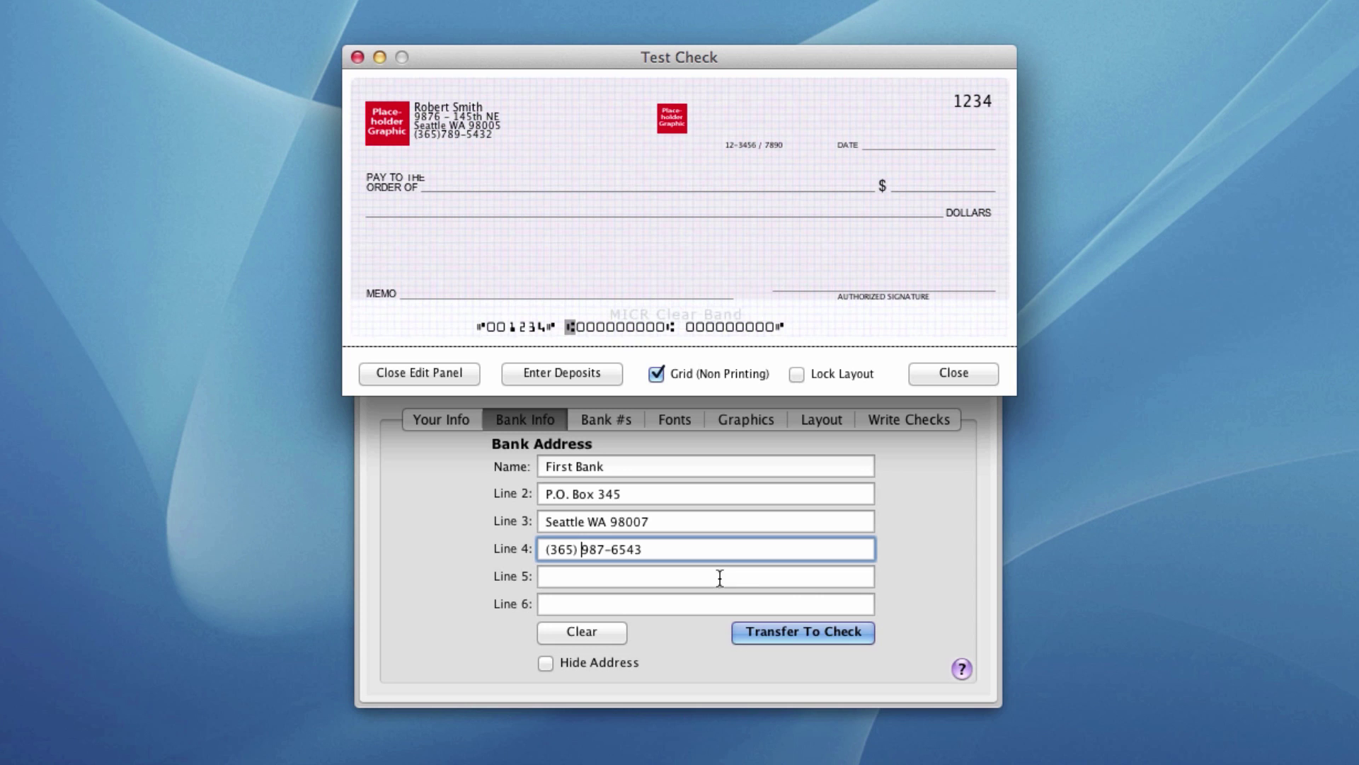
click(776, 631)
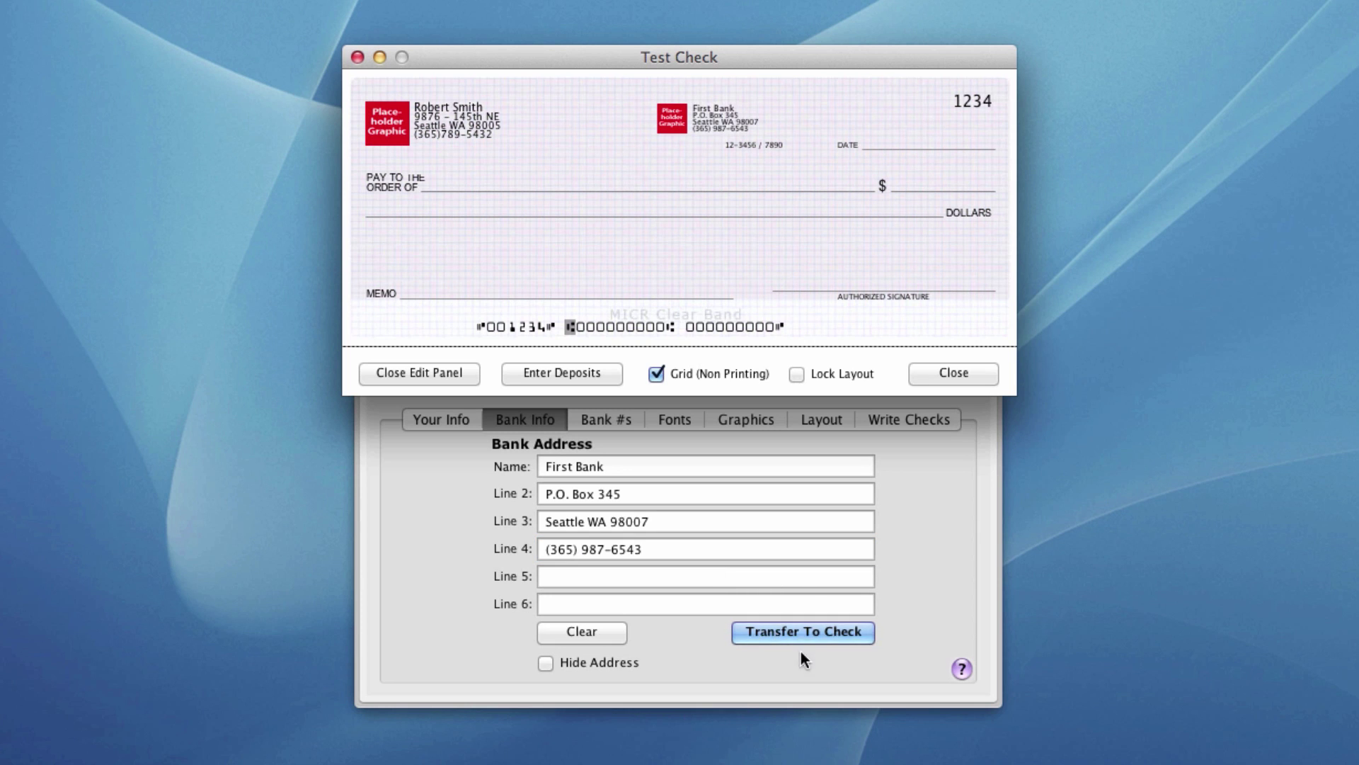
- Set the fractional routing number to 19-165 / 3456 on Bank #s and select the sample account number
click(618, 422)
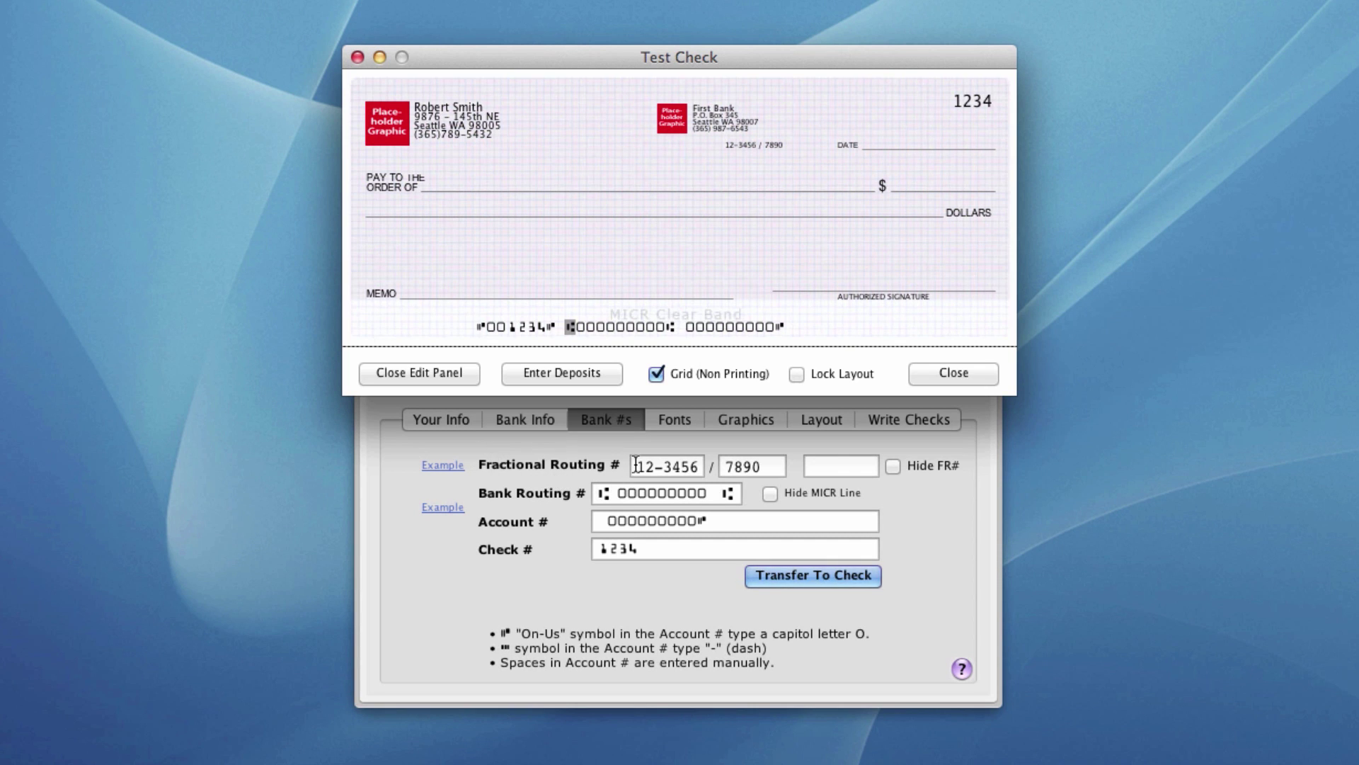
mouse_move(635, 465)
click(636, 464)
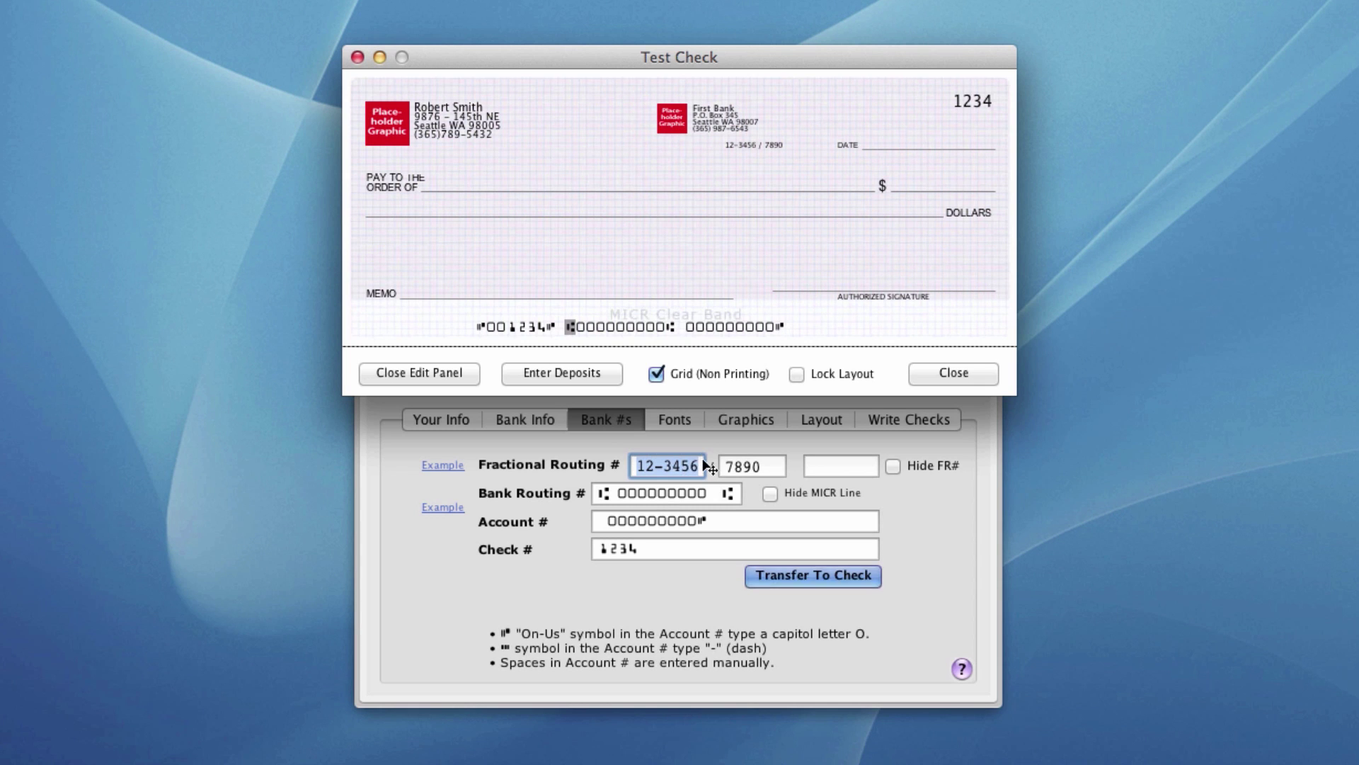
text(19-165)
key(Tab)
text(3456)
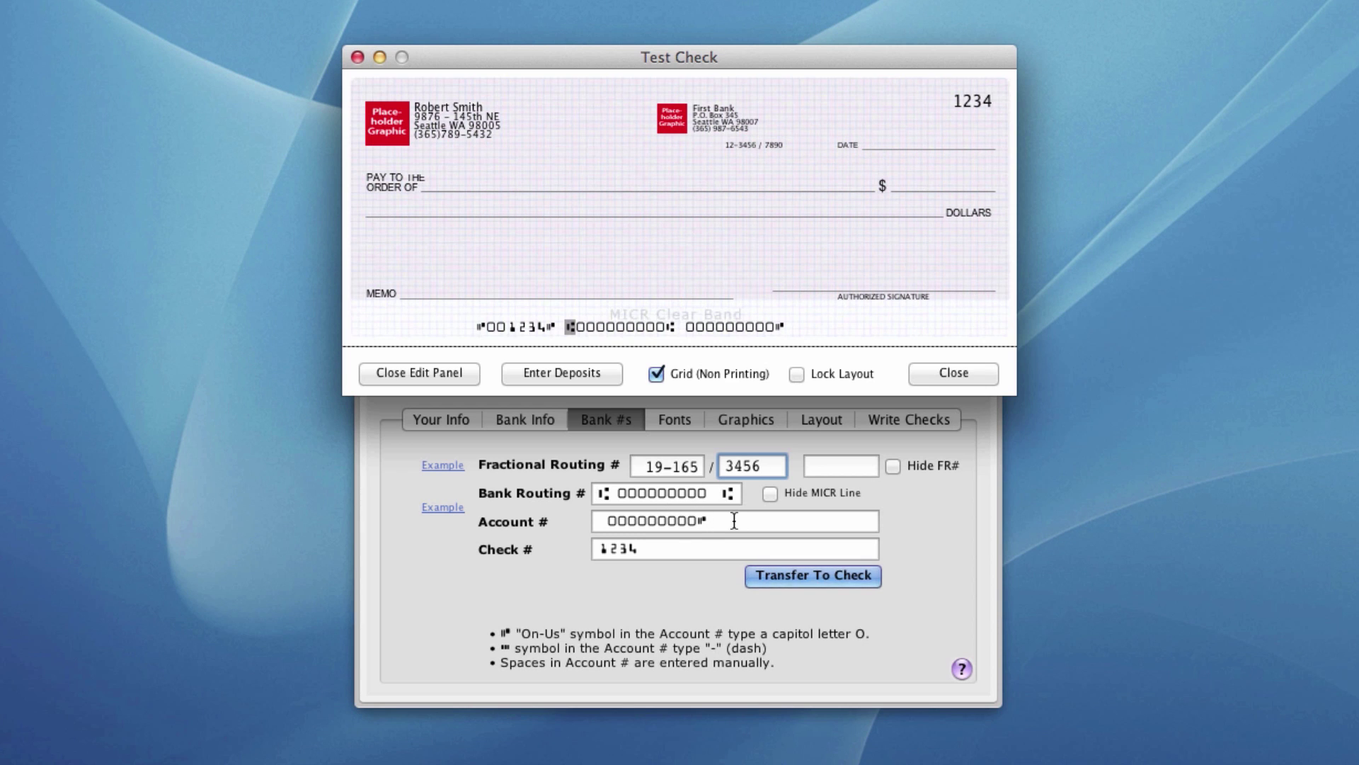
drag(708, 520, 593, 504)
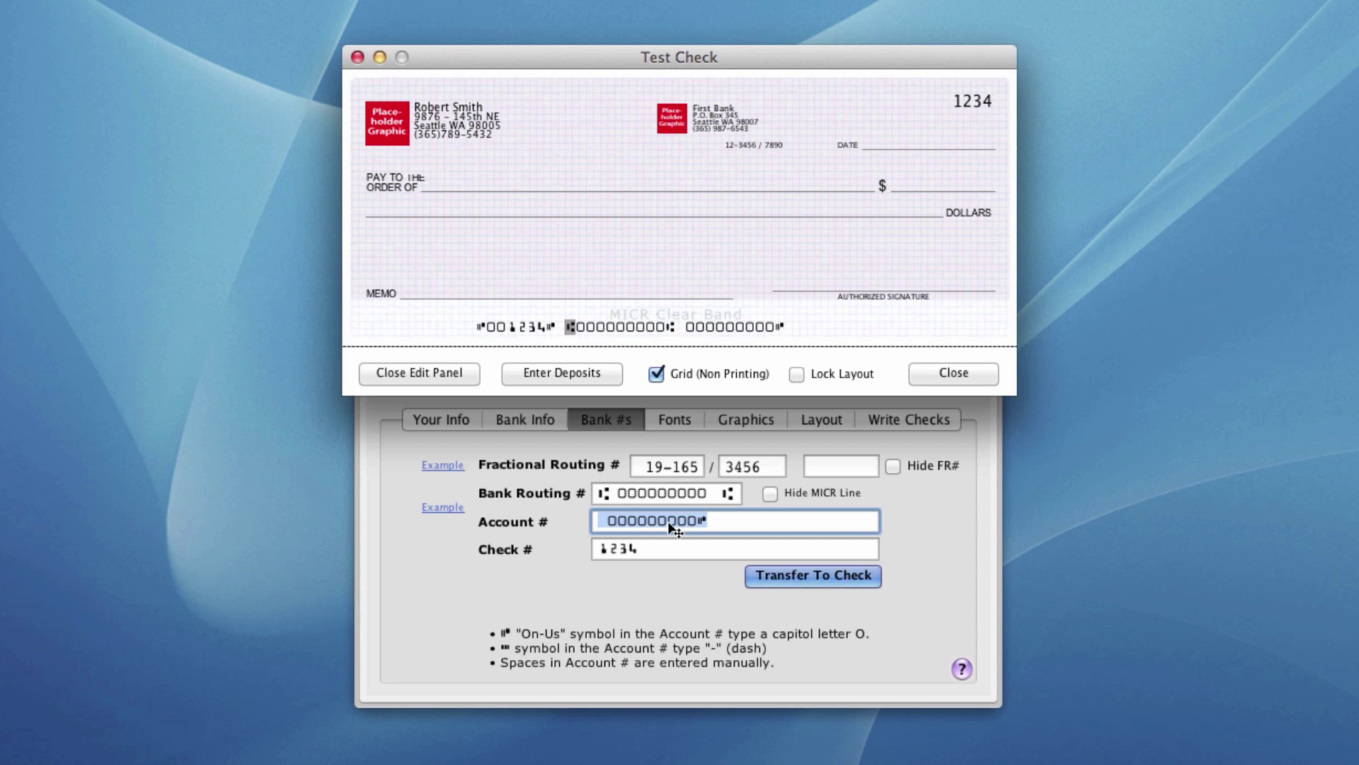
- Enter the bank account number and check number 1001, then transfer the bank numbers to the check
key(BackSpace)
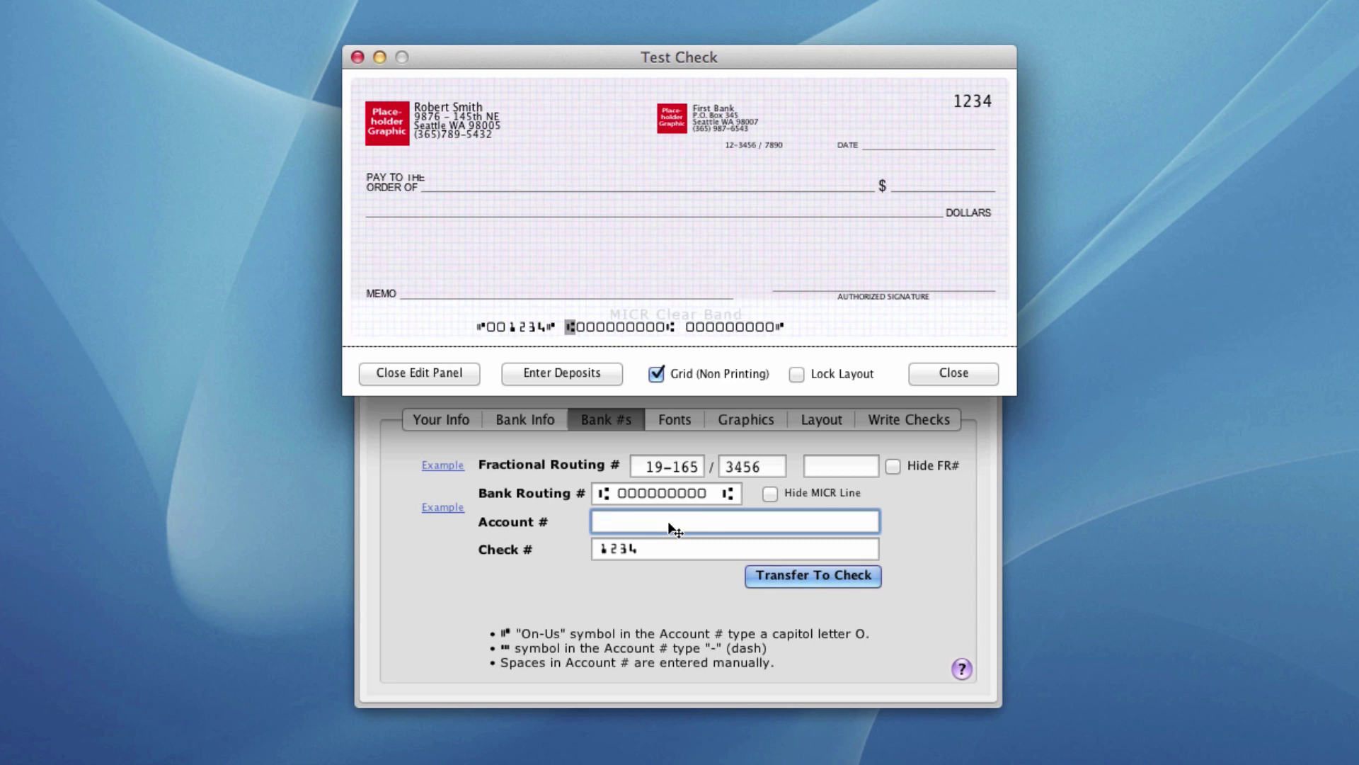
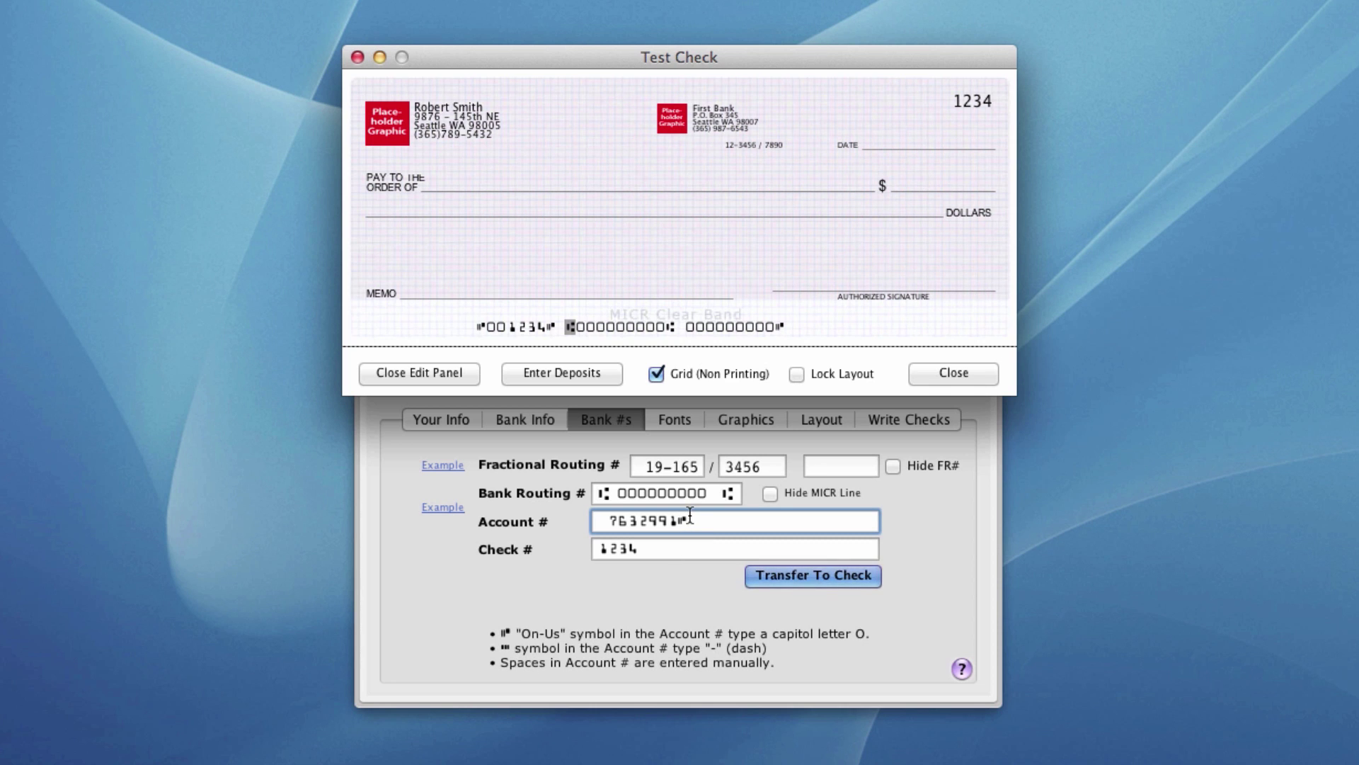
key(Tab)
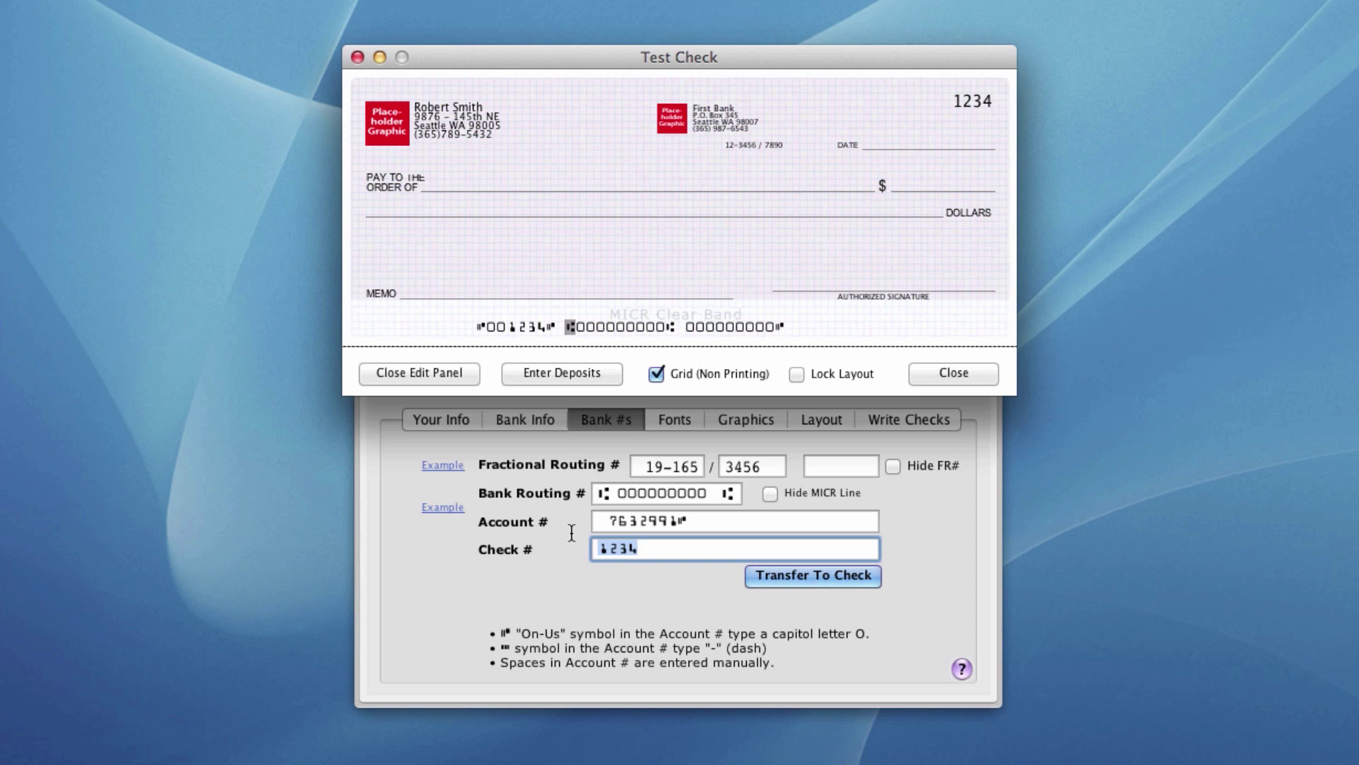
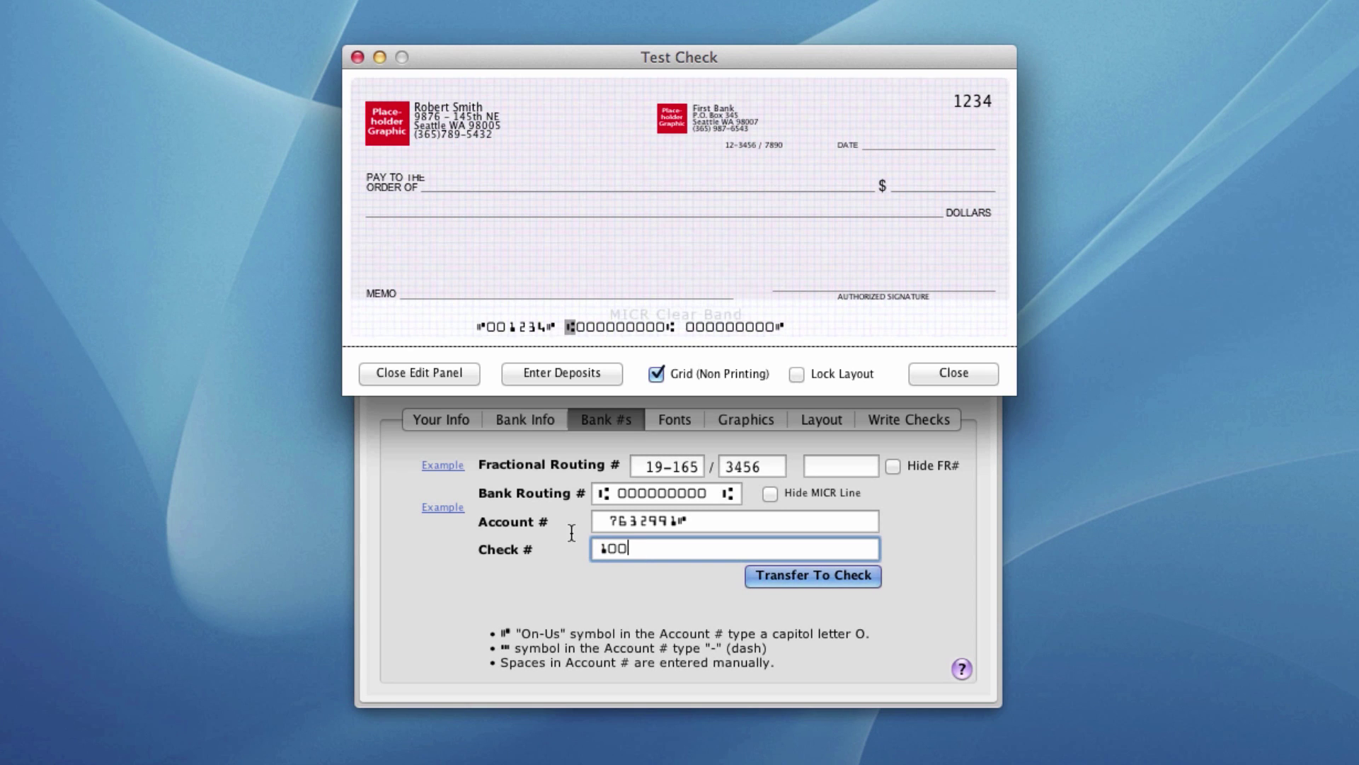
click(781, 572)
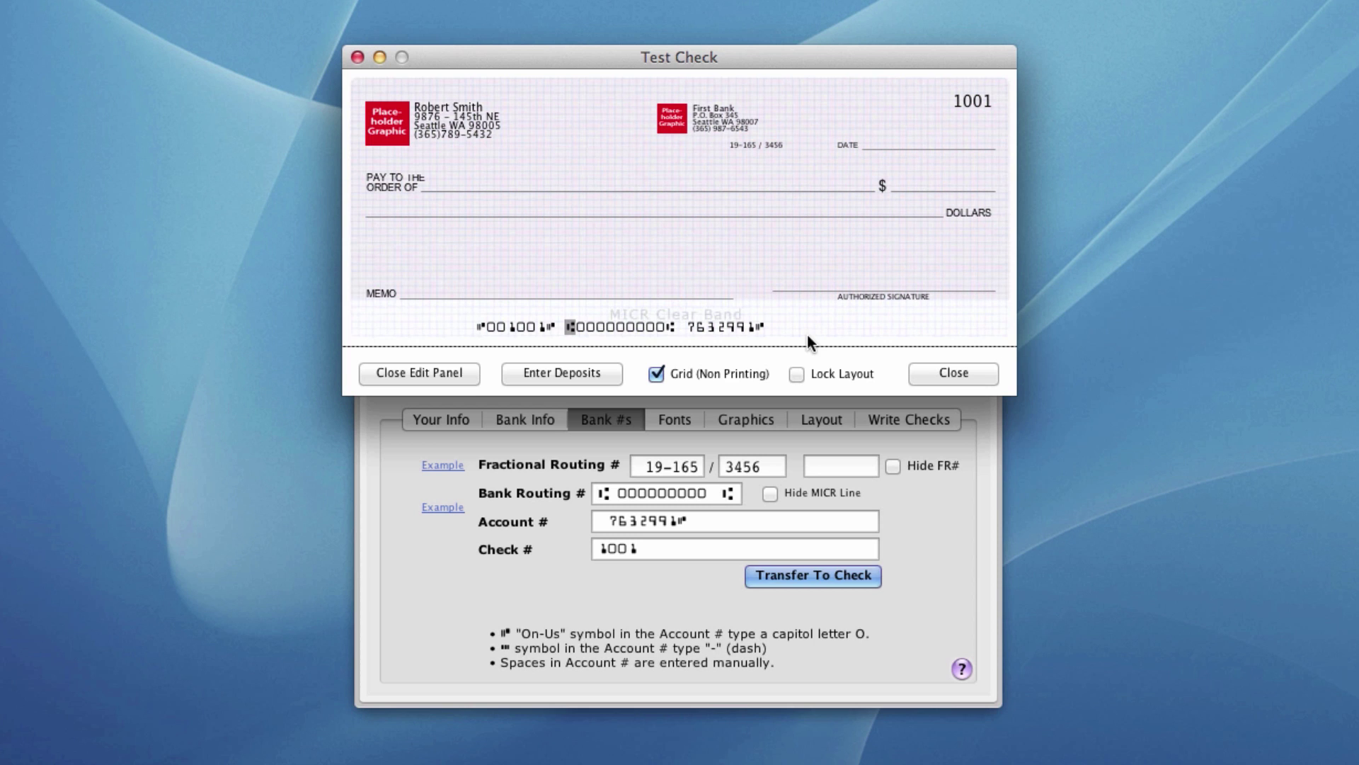
- Set the owner's address font to Lithos Regular size 11, keeping lines 2–6 one size smaller
click(677, 419)
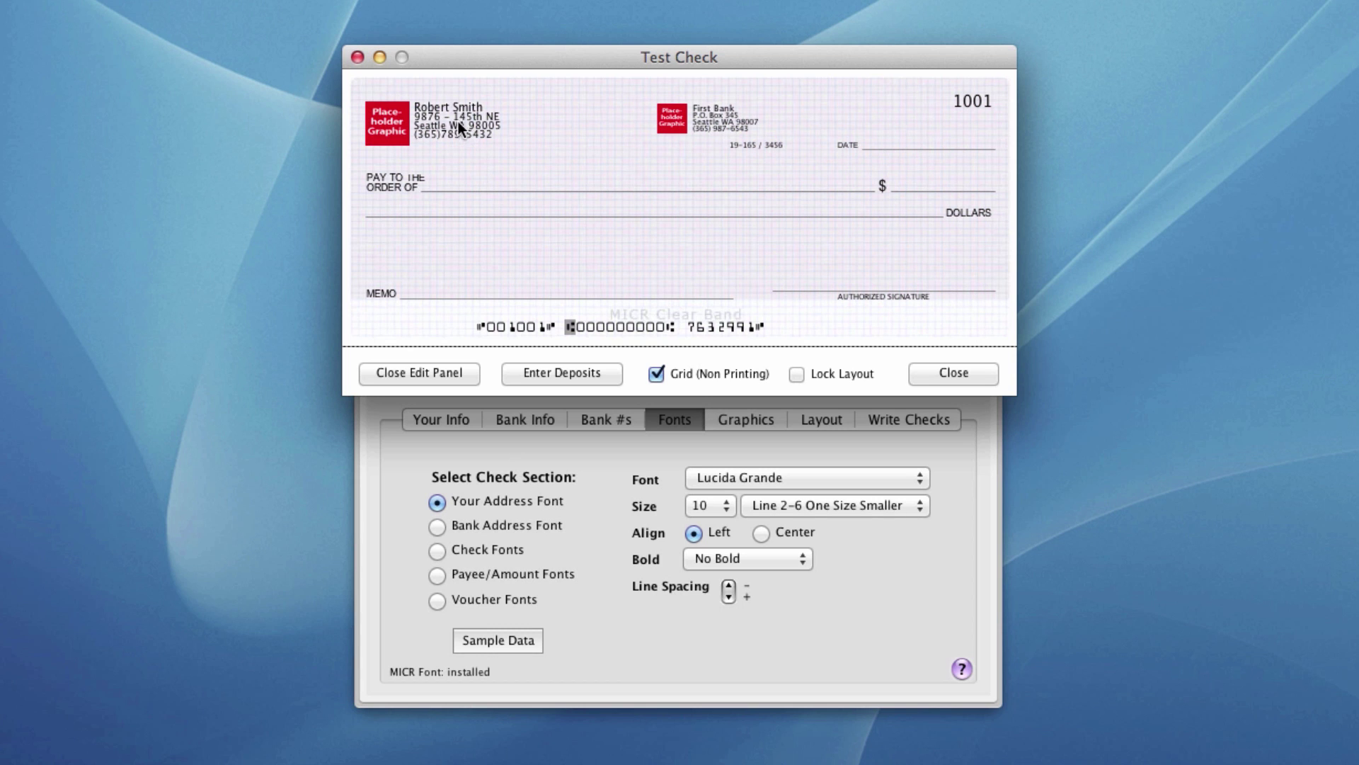
click(743, 481)
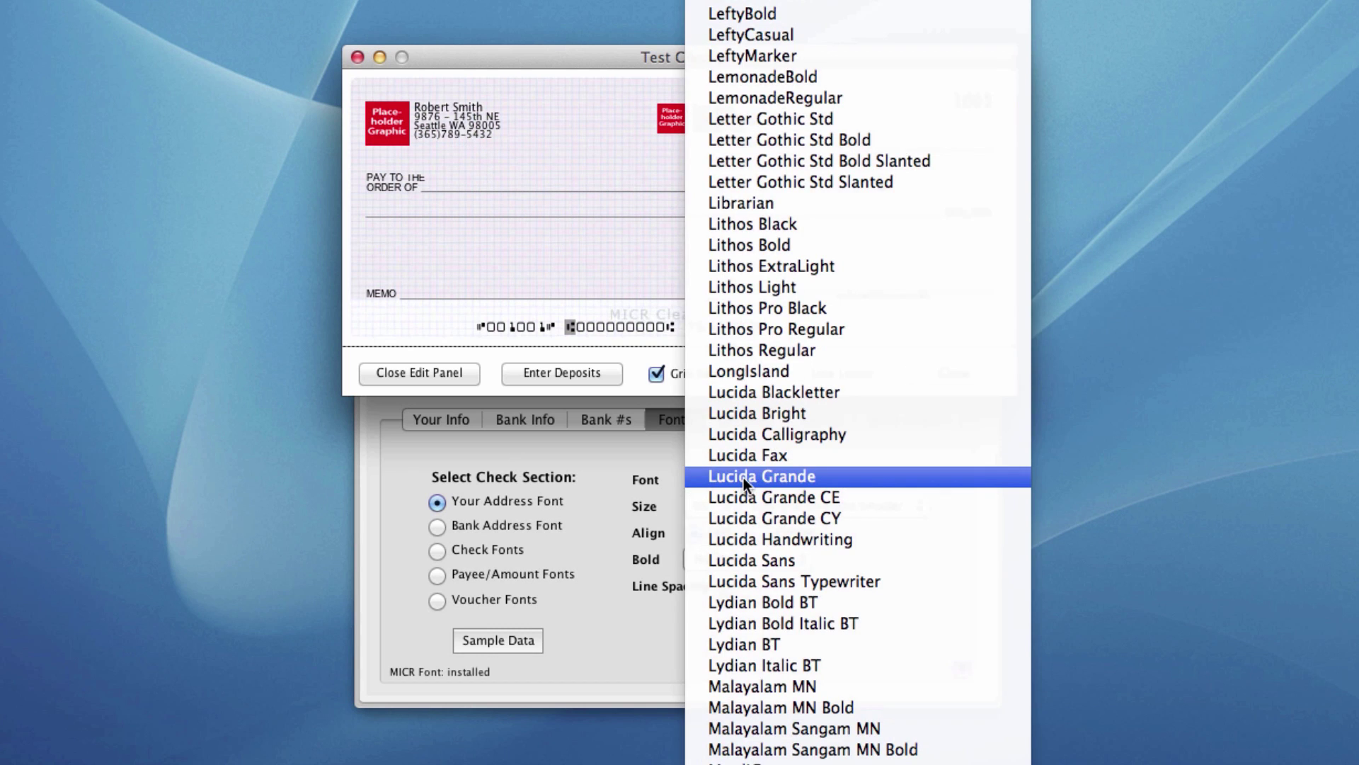
click(763, 351)
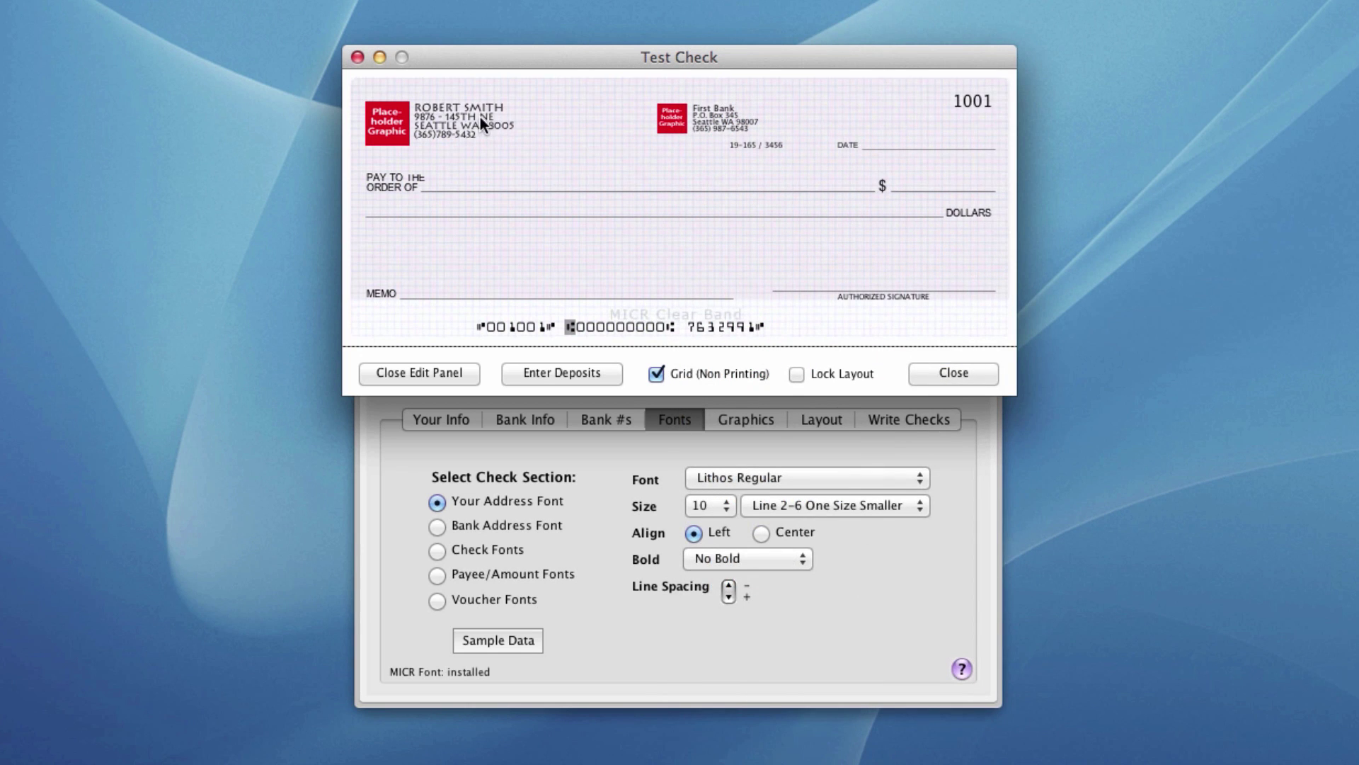
click(718, 510)
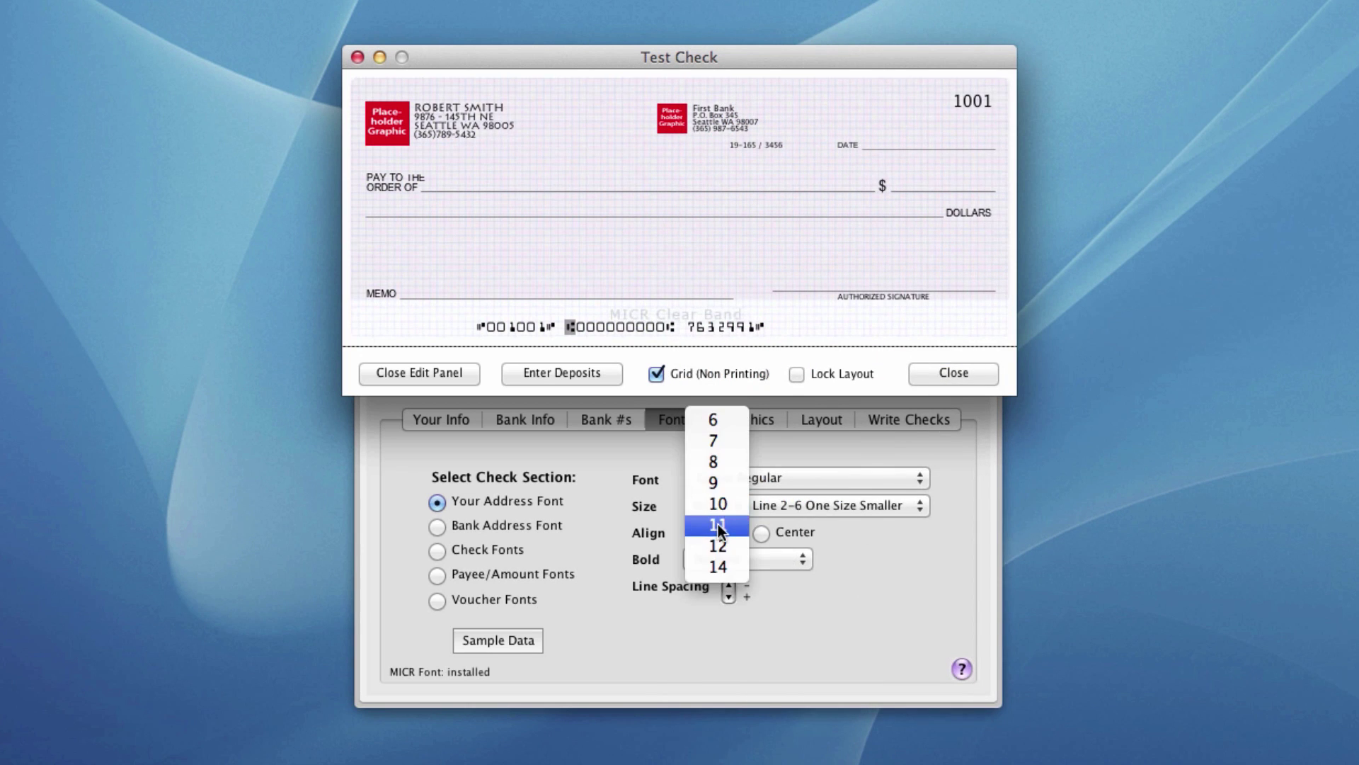
click(718, 526)
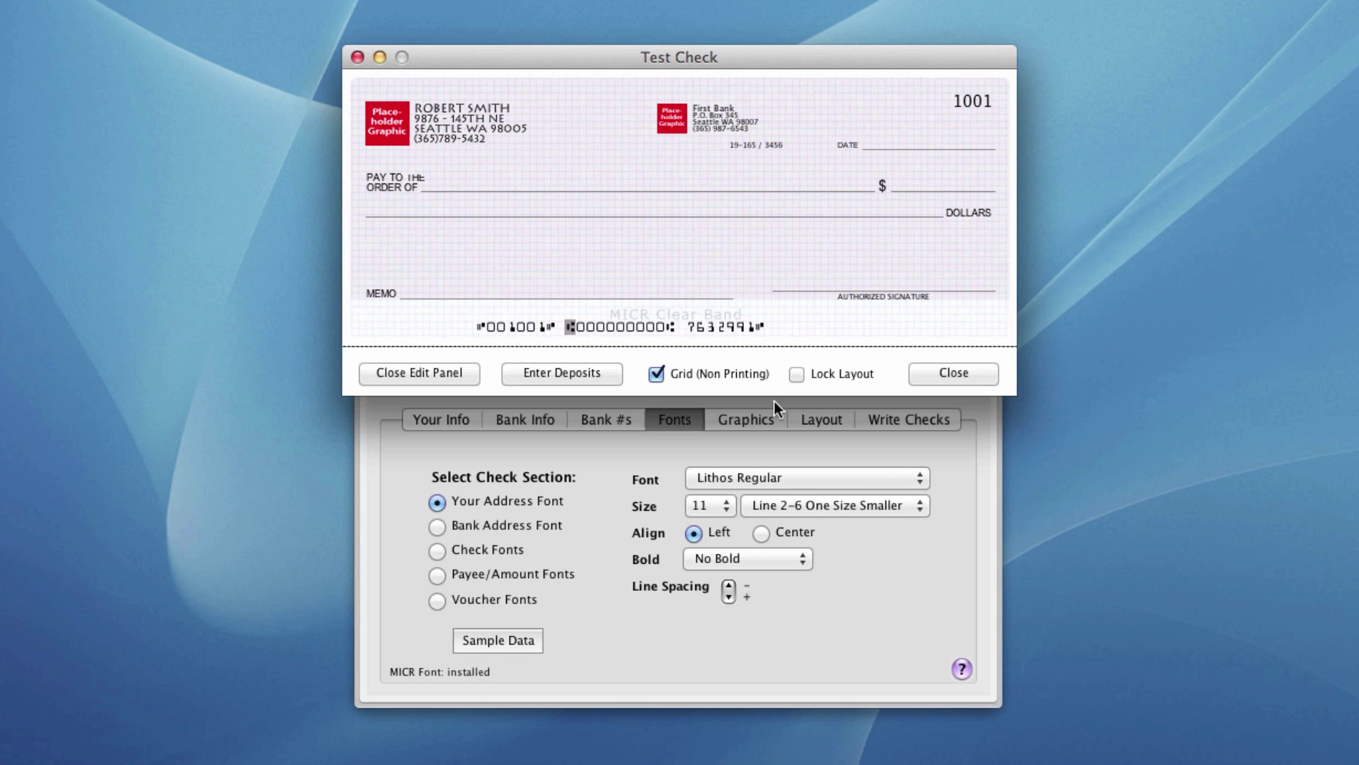
click(825, 507)
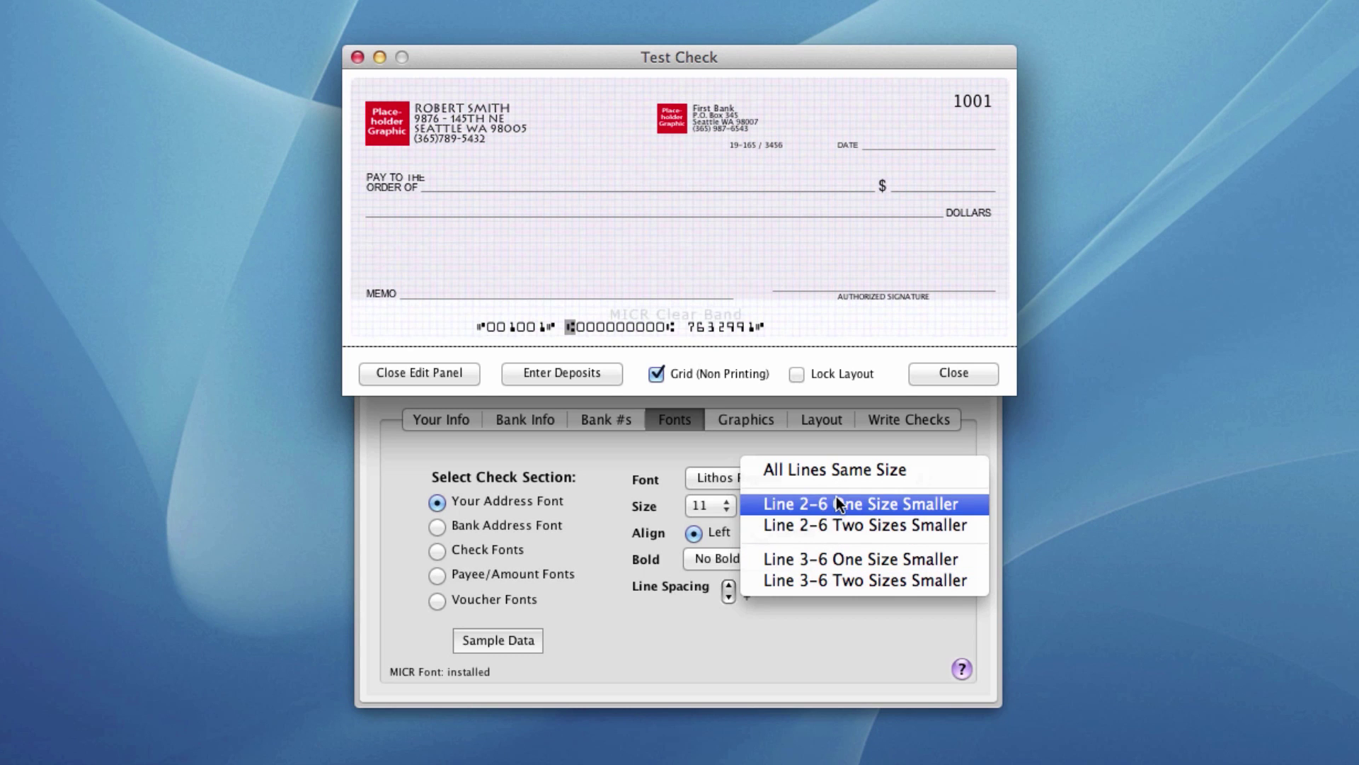
click(785, 503)
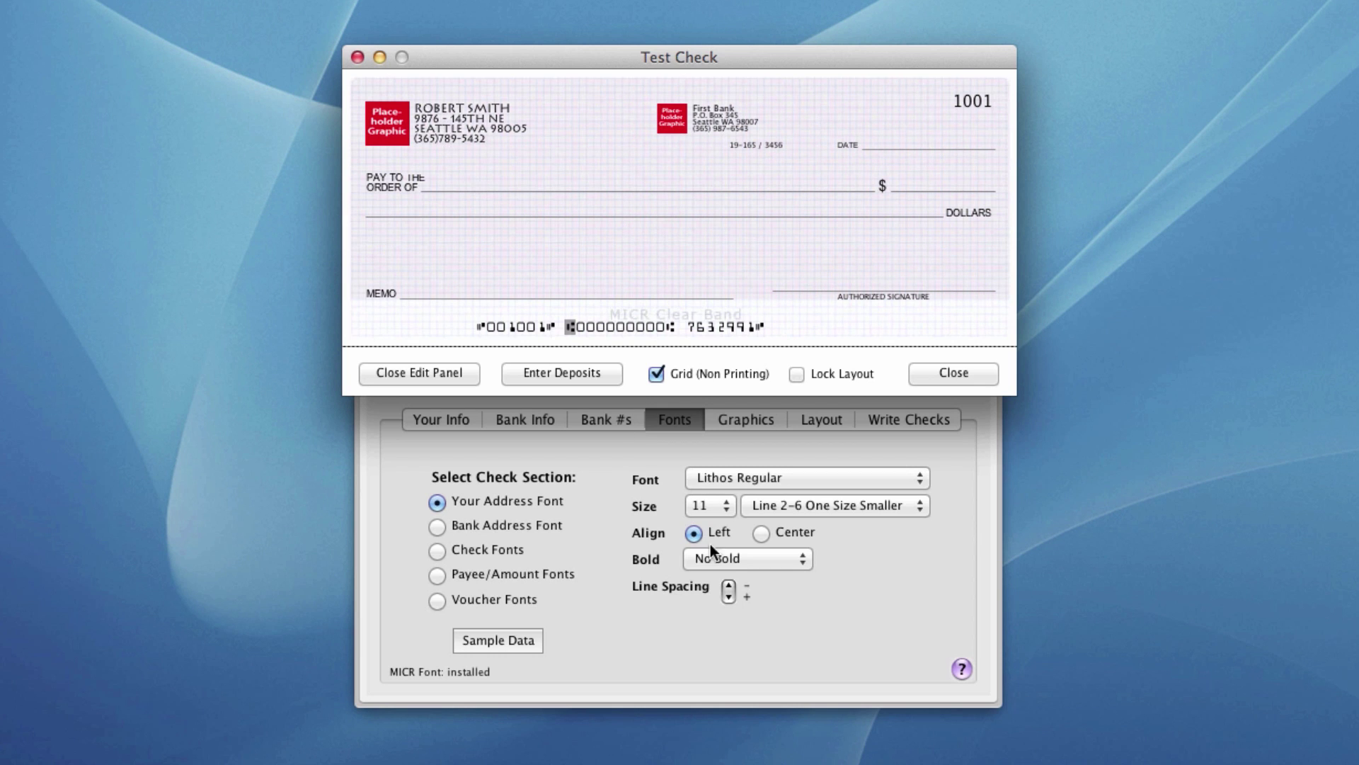
- Test the address line spacing by widening it three steps, then restoring it
click(728, 597)
click(728, 597)
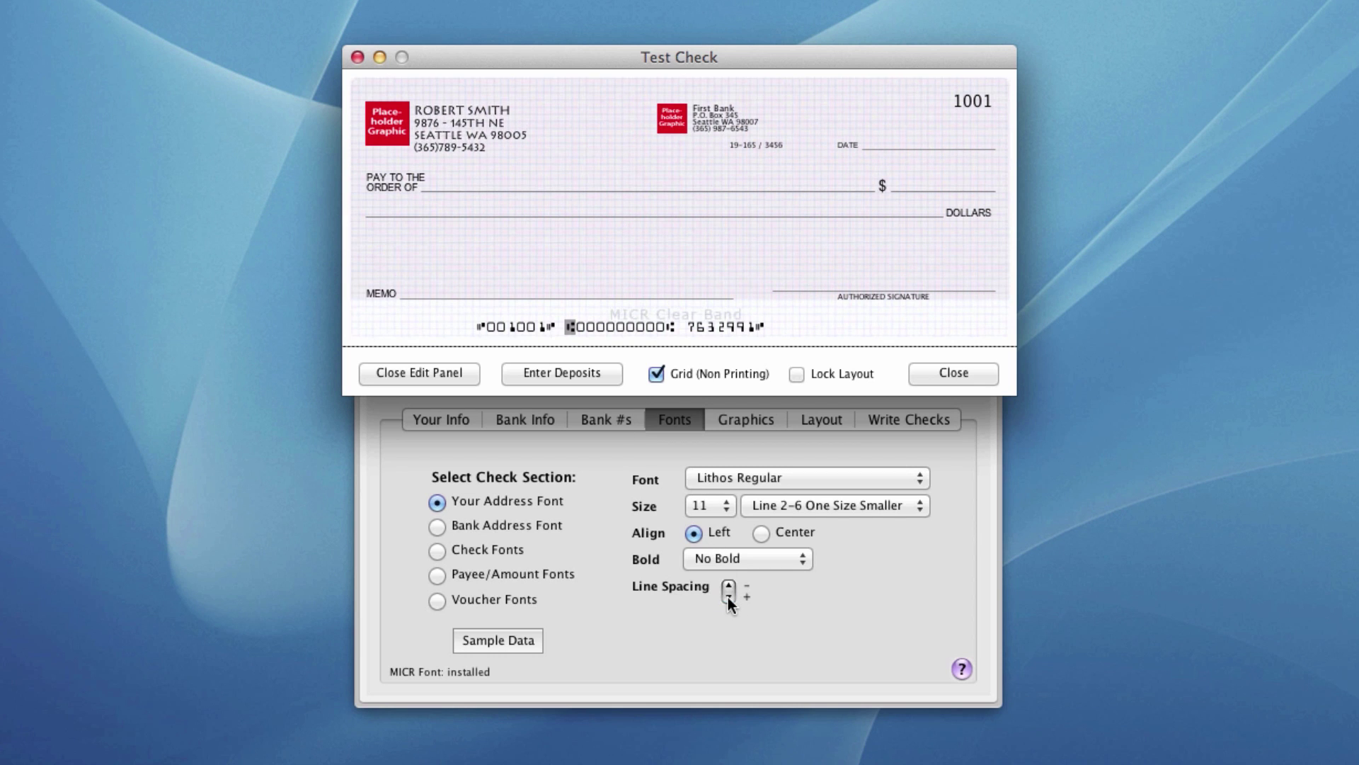
click(728, 597)
click(728, 584)
click(728, 585)
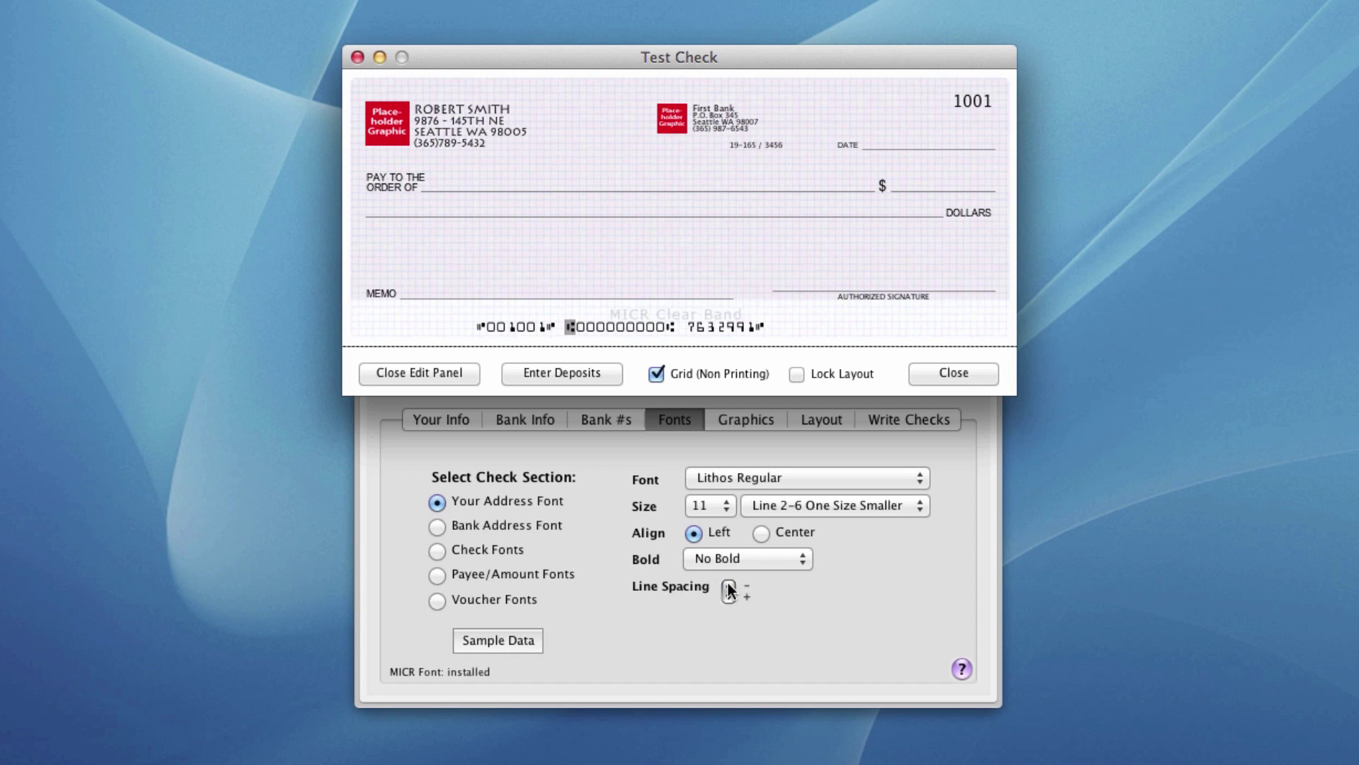
click(728, 585)
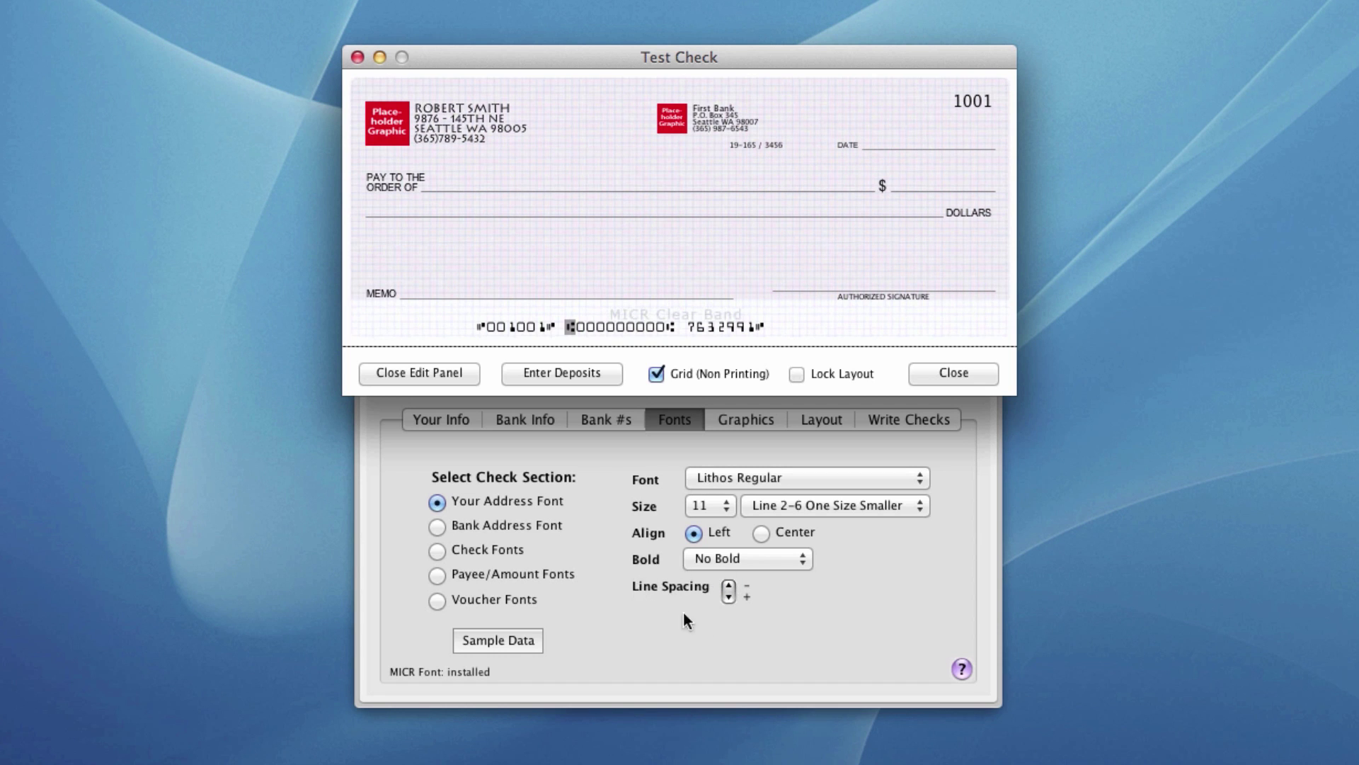
- Give the bank address Lithos Regular to match the owner's address block
click(503, 524)
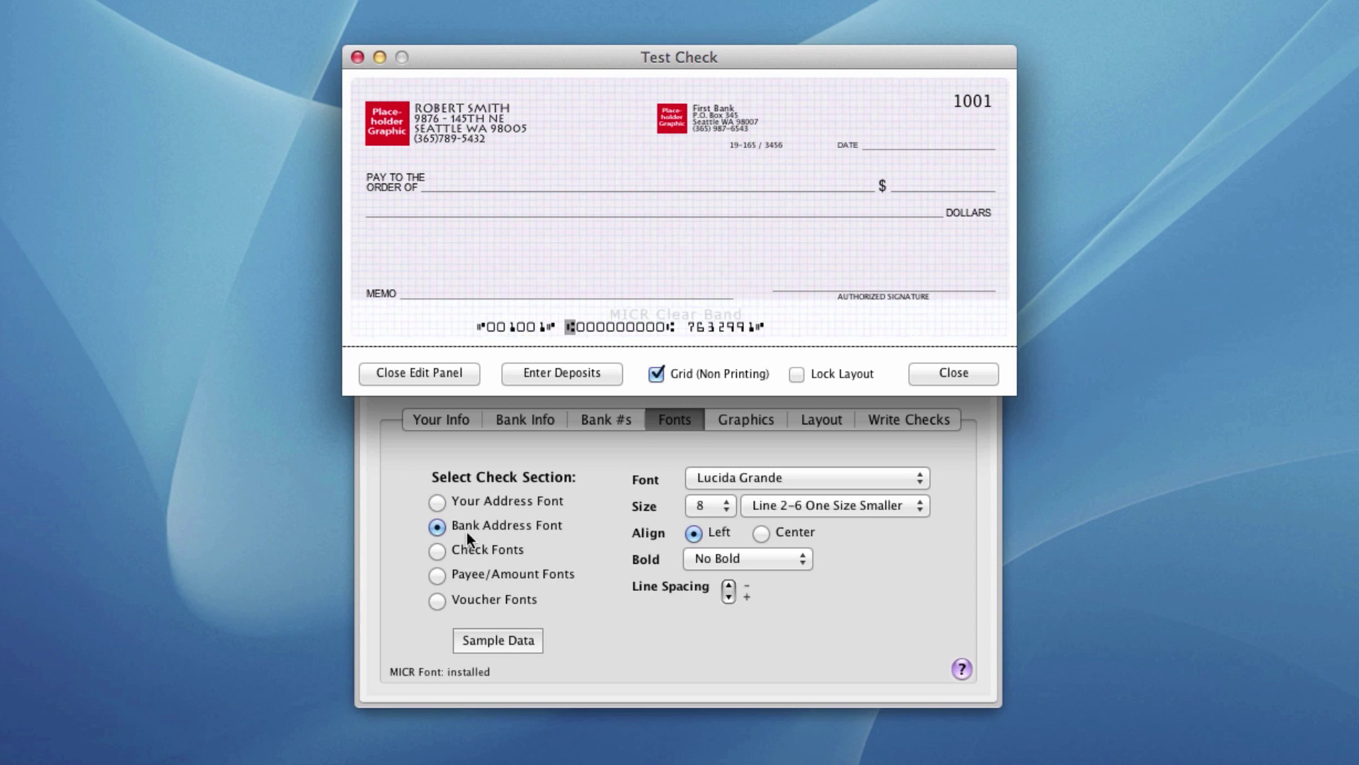
click(733, 478)
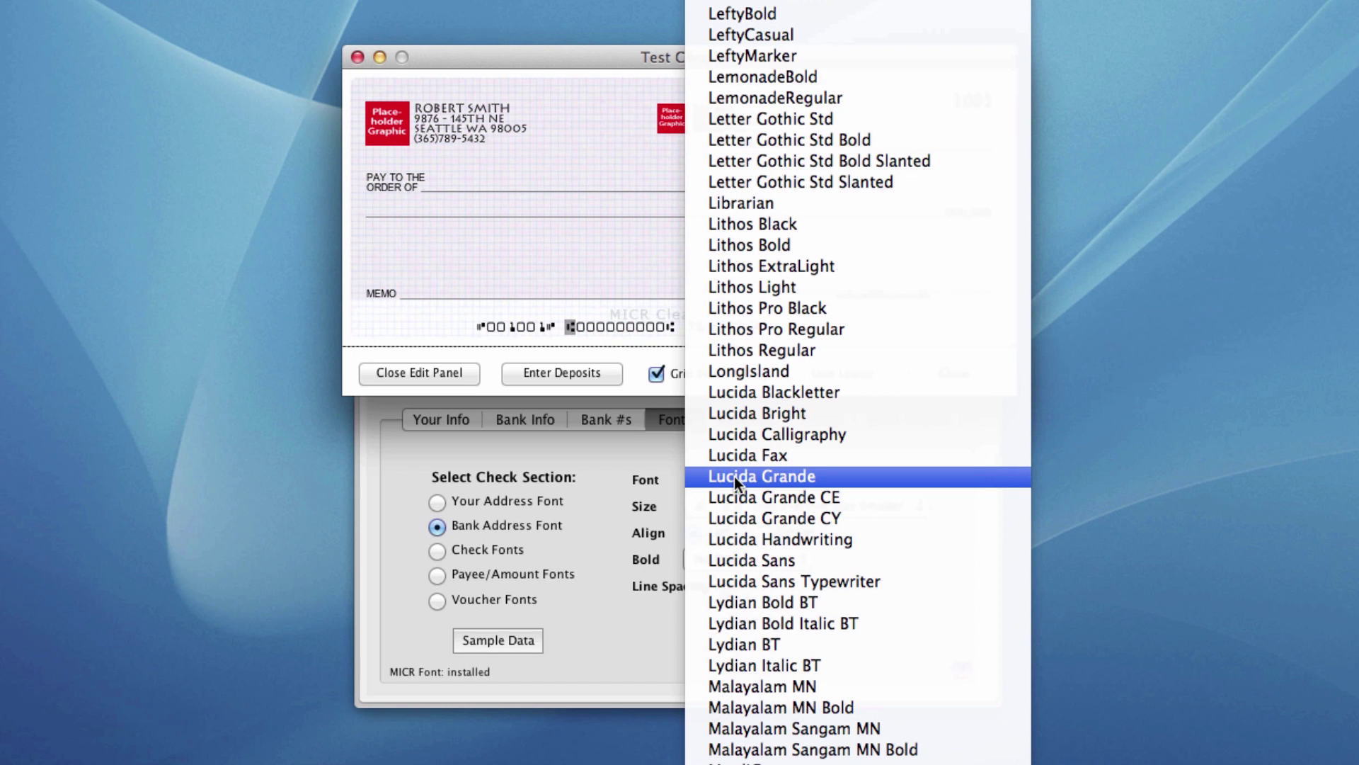
click(745, 348)
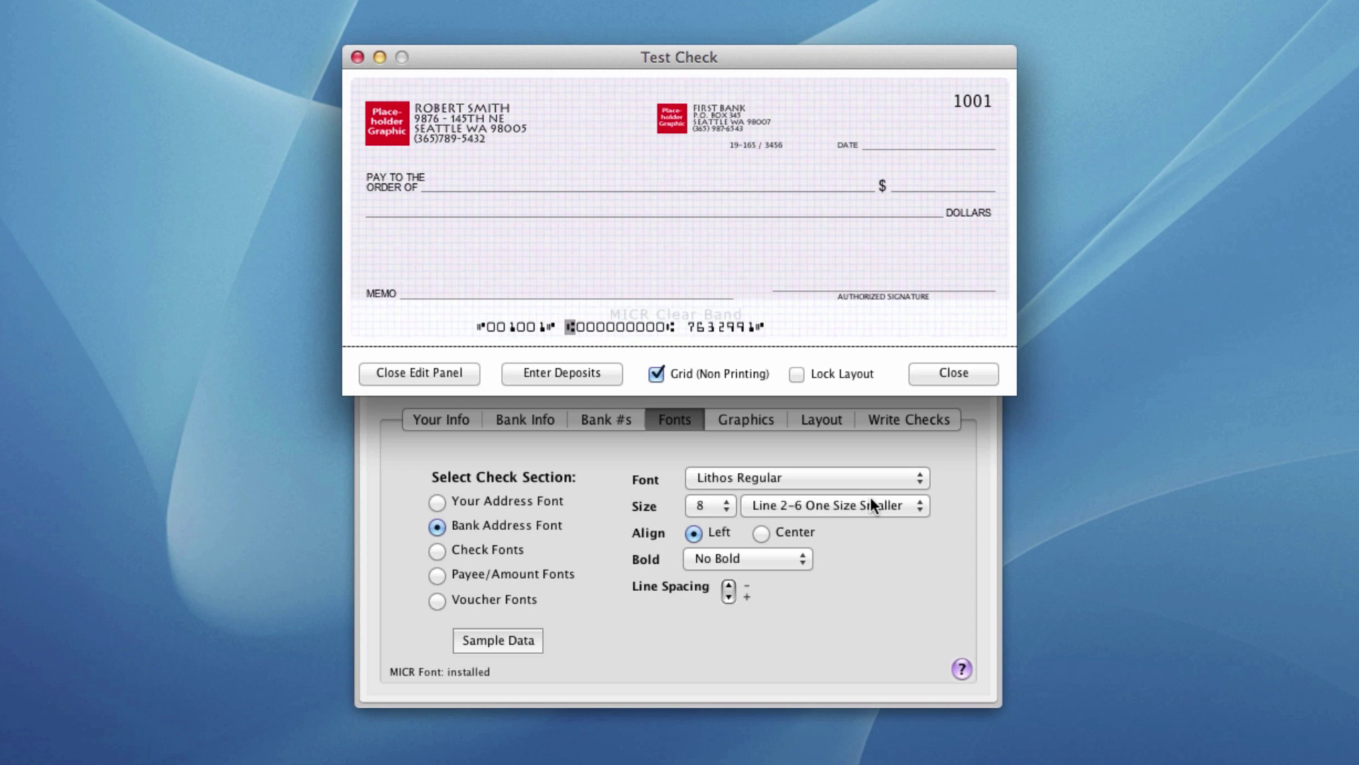
click(478, 546)
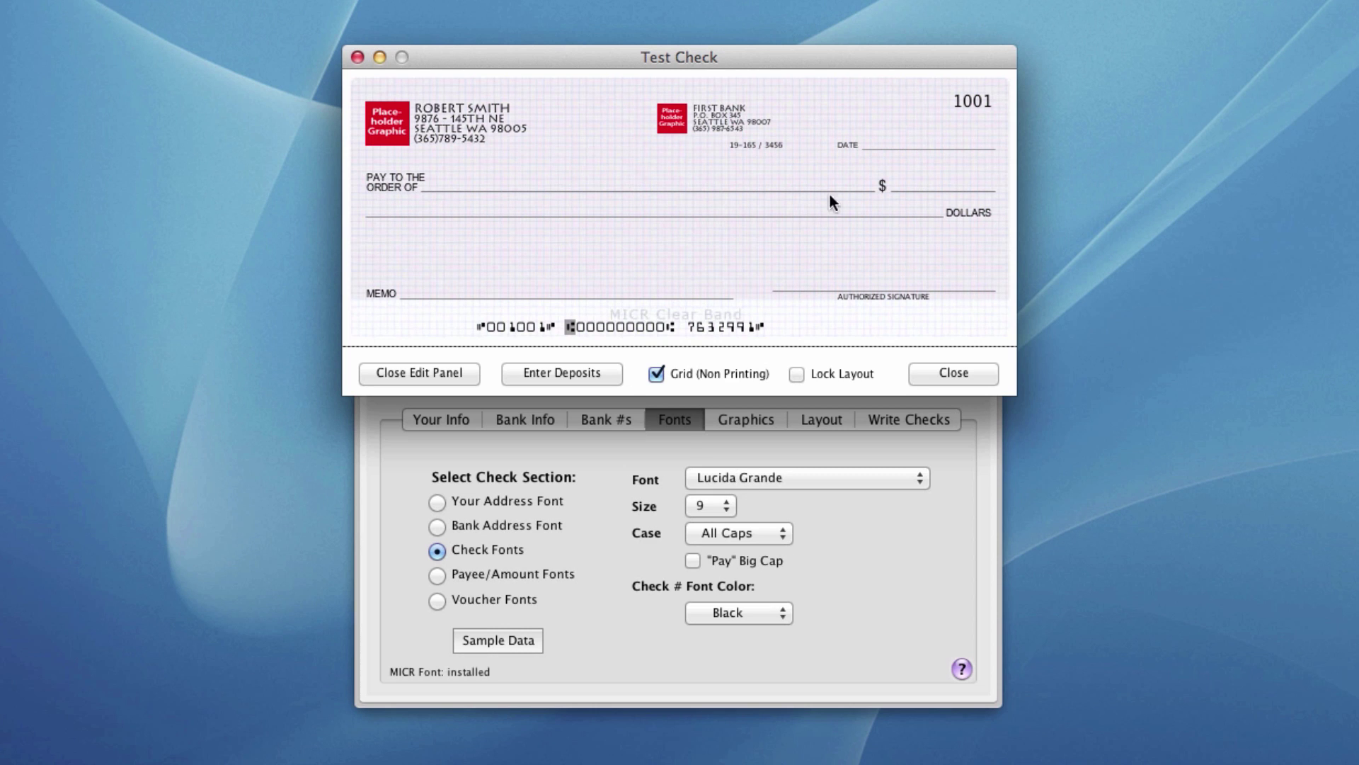
- Set the check label font to Bellevue, Initial Cap case, size 10, with "Pay" Big Cap ticked
click(771, 478)
scroll(779, 57, up, 10)
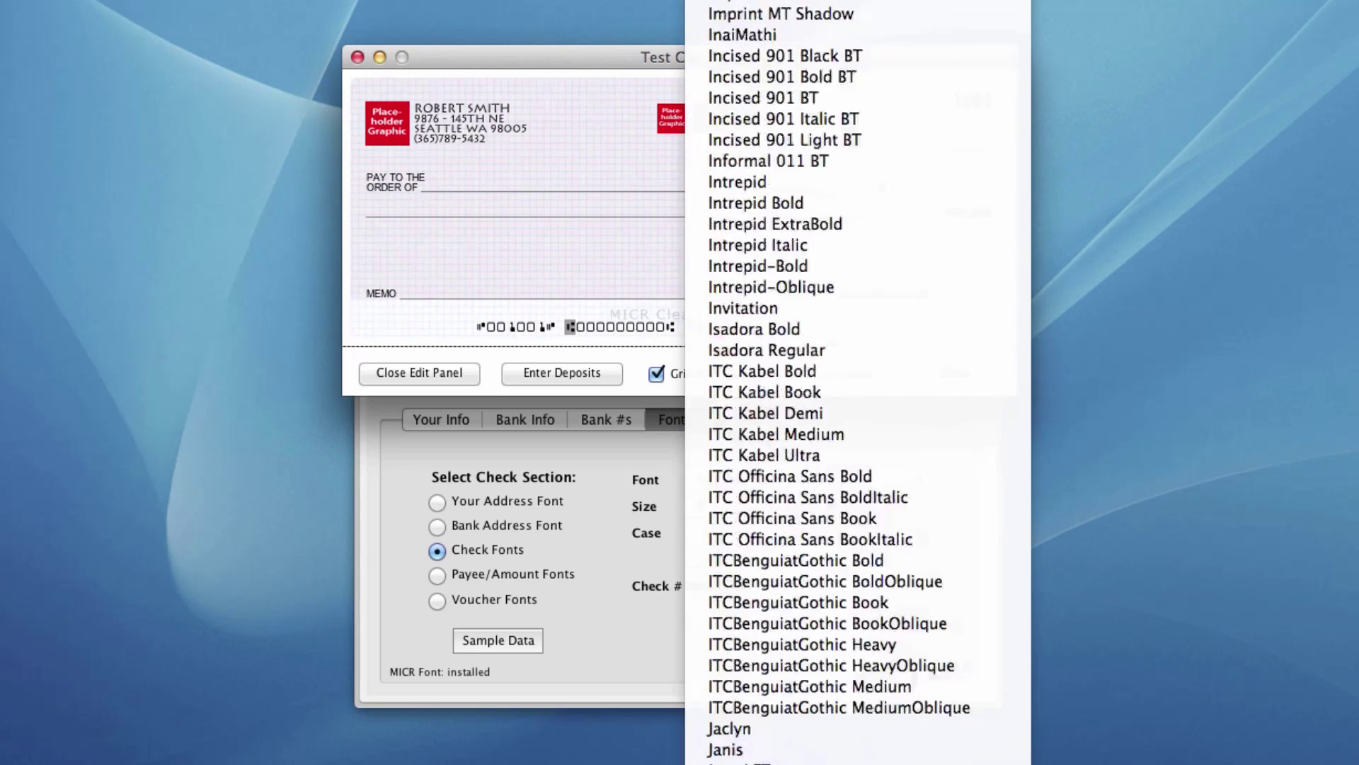
scroll(856, 382, up, 20)
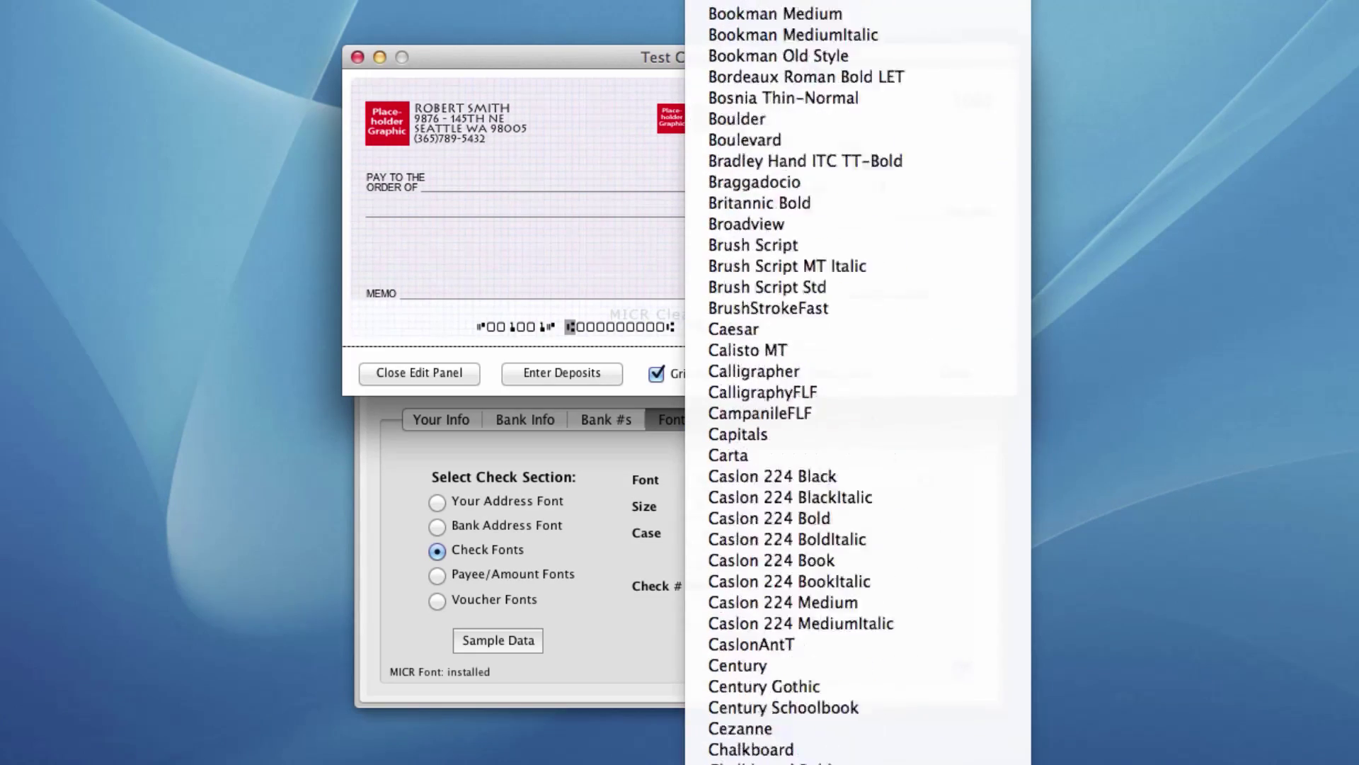
scroll(774, 47, up, 5)
click(783, 267)
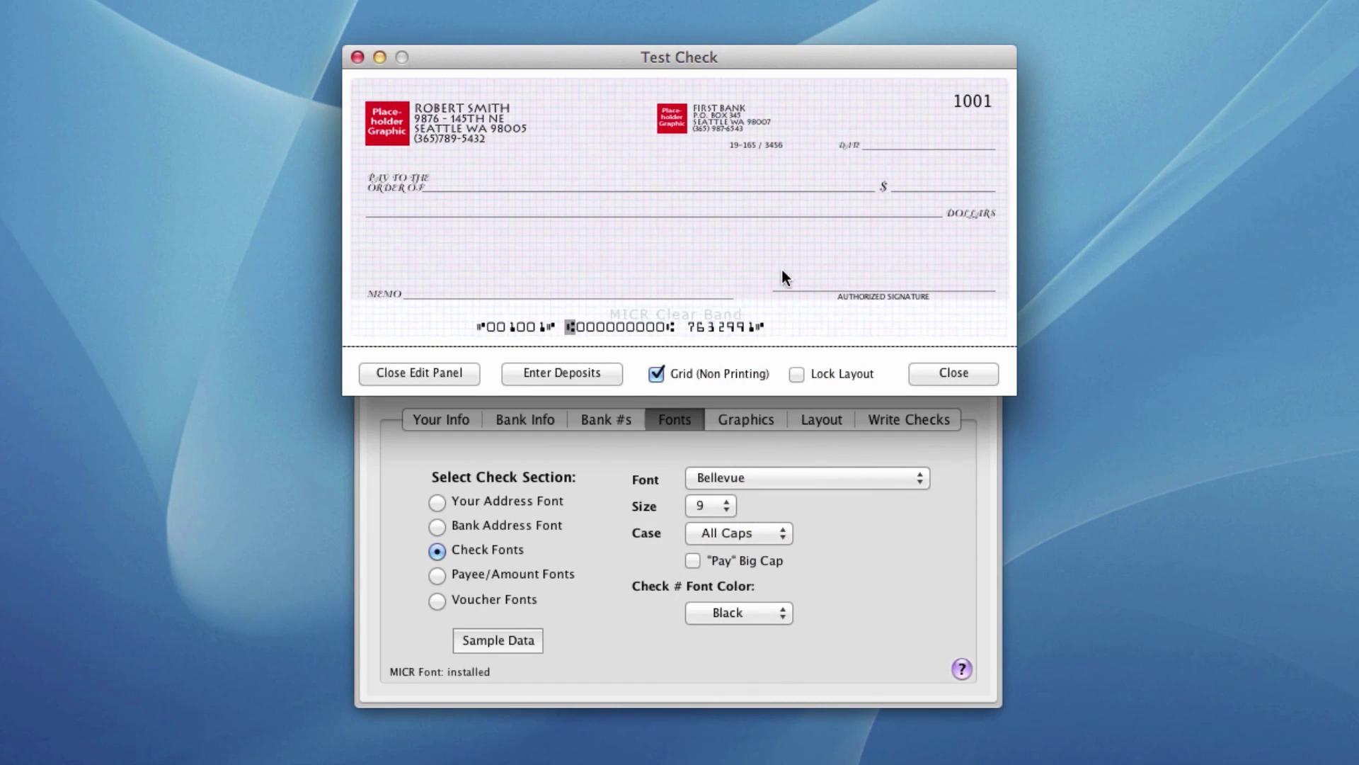
click(724, 534)
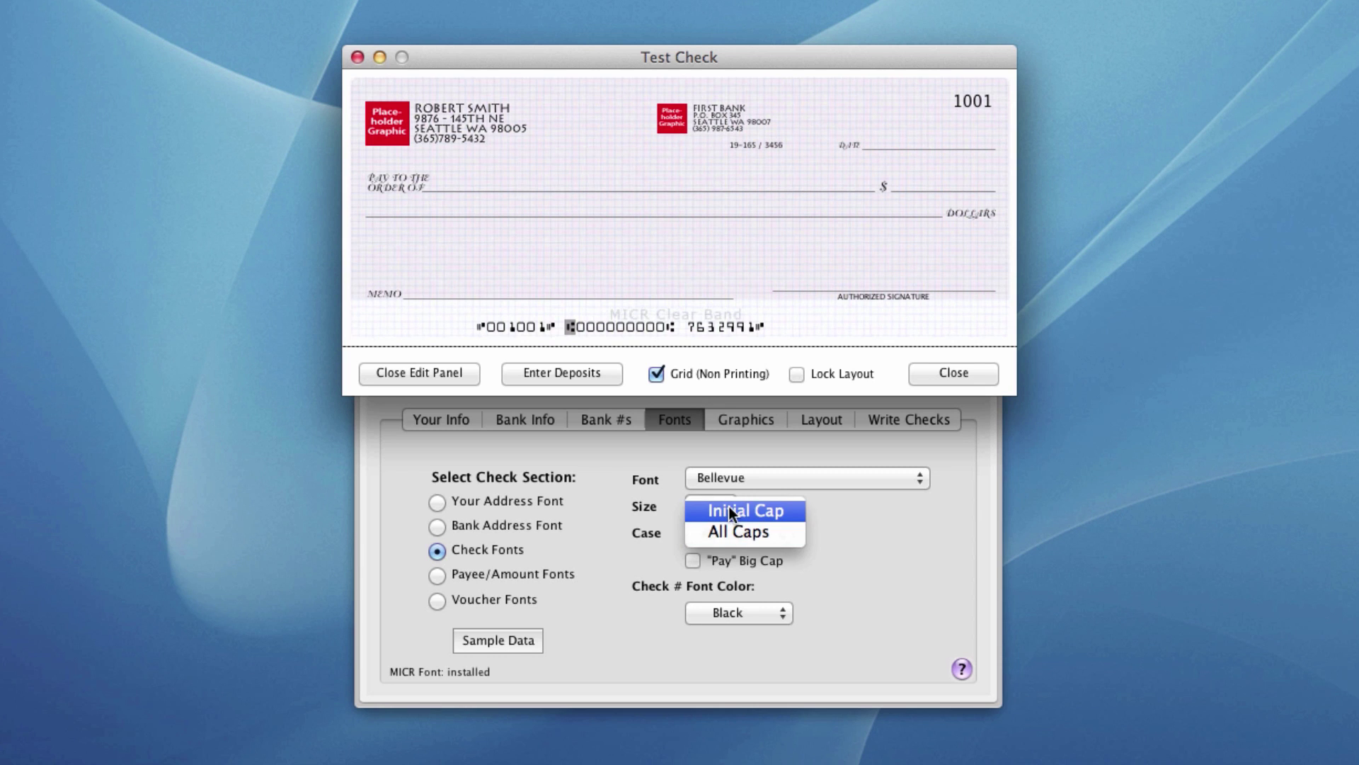
click(729, 507)
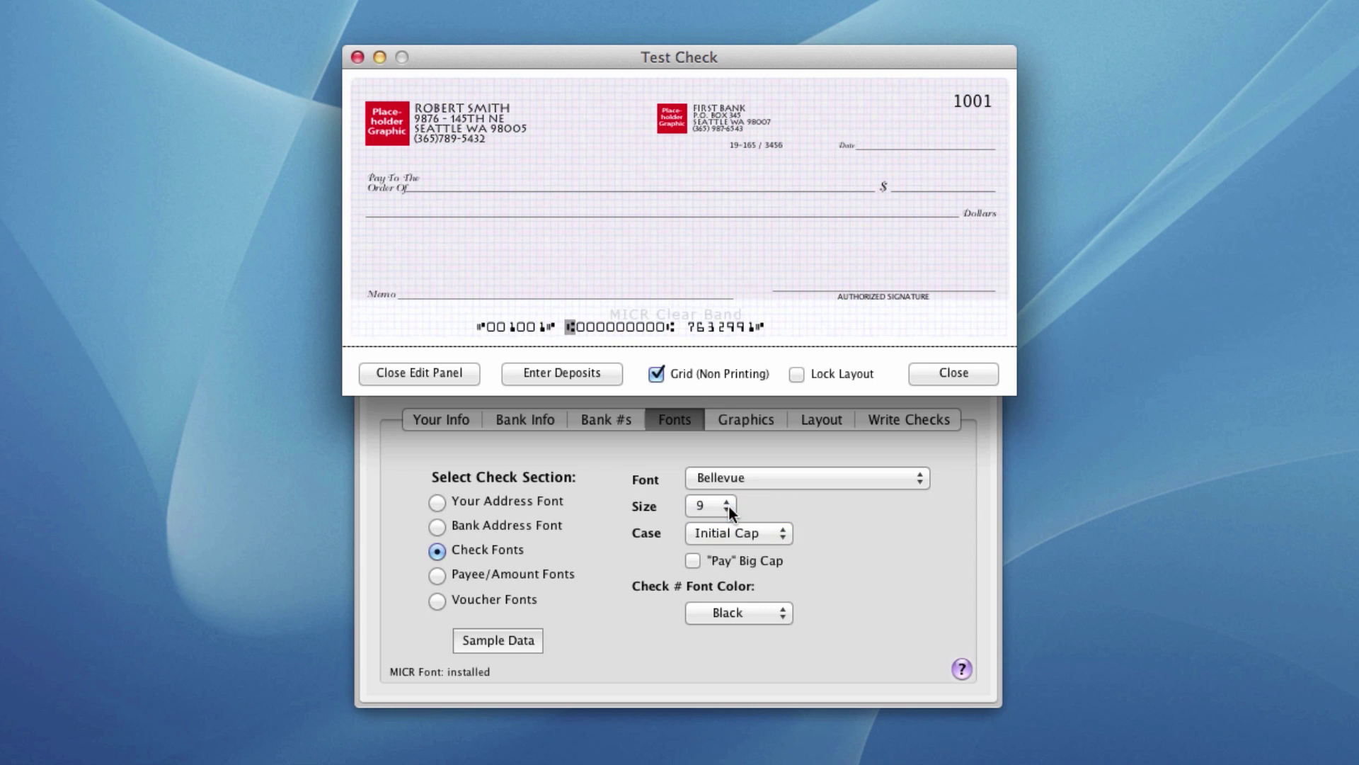
click(715, 503)
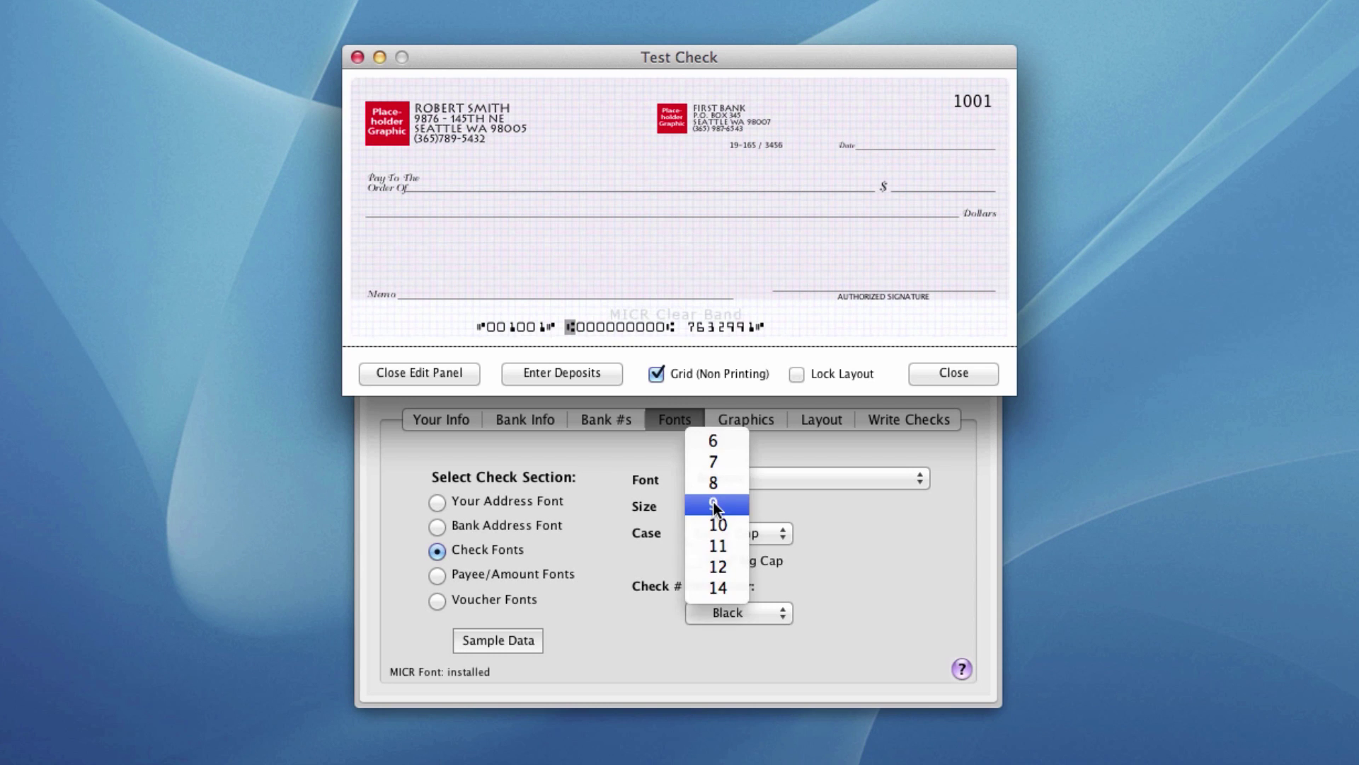
click(715, 522)
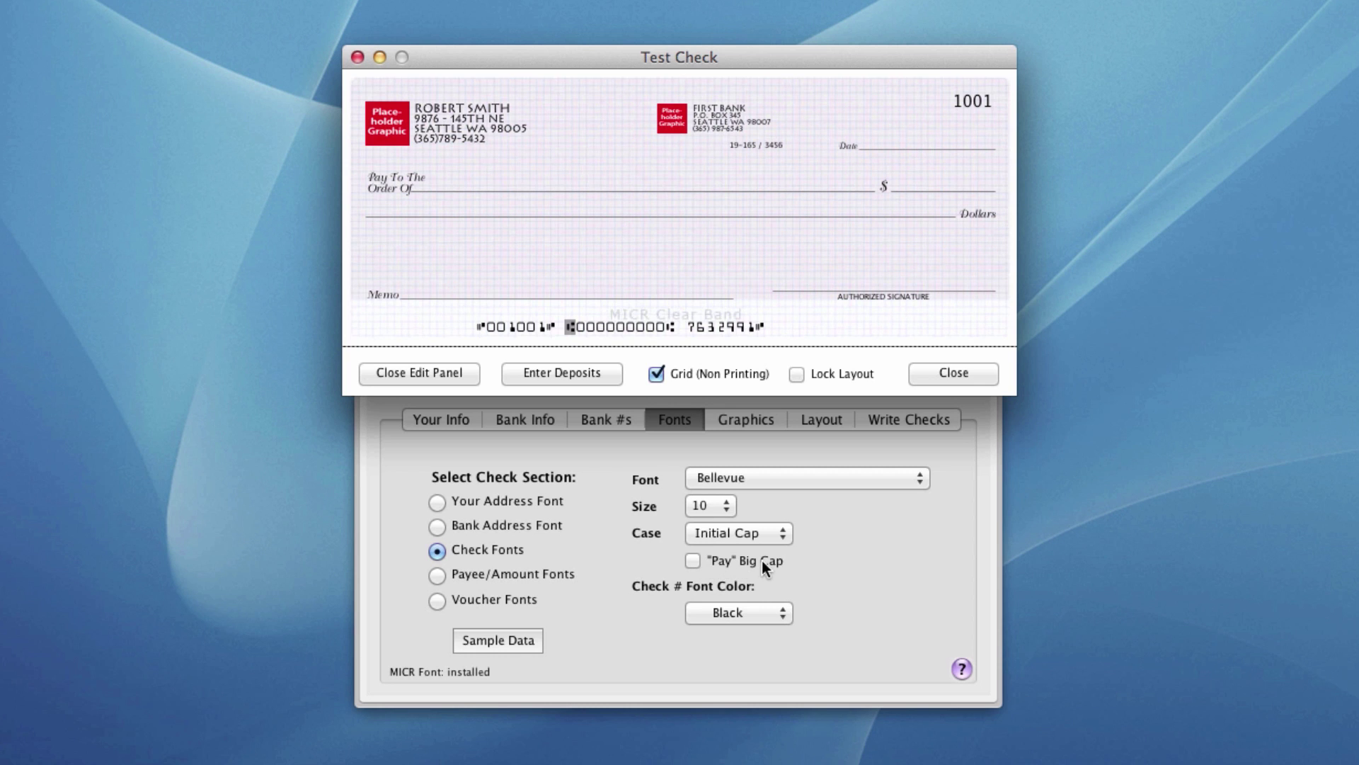
click(691, 561)
- Review the Payee/Amount and Voucher (Lucida Grande 10) fonts, then return to Your Address Font
click(437, 575)
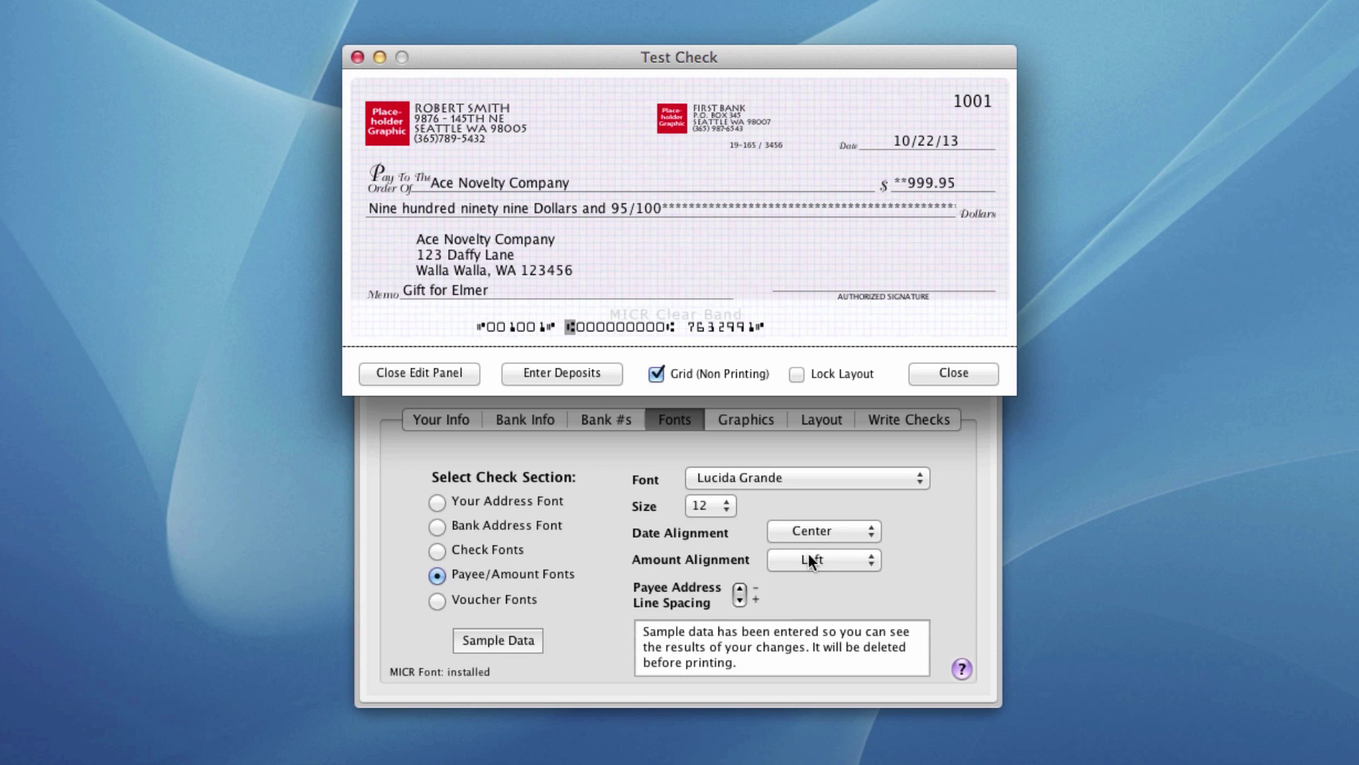
click(466, 602)
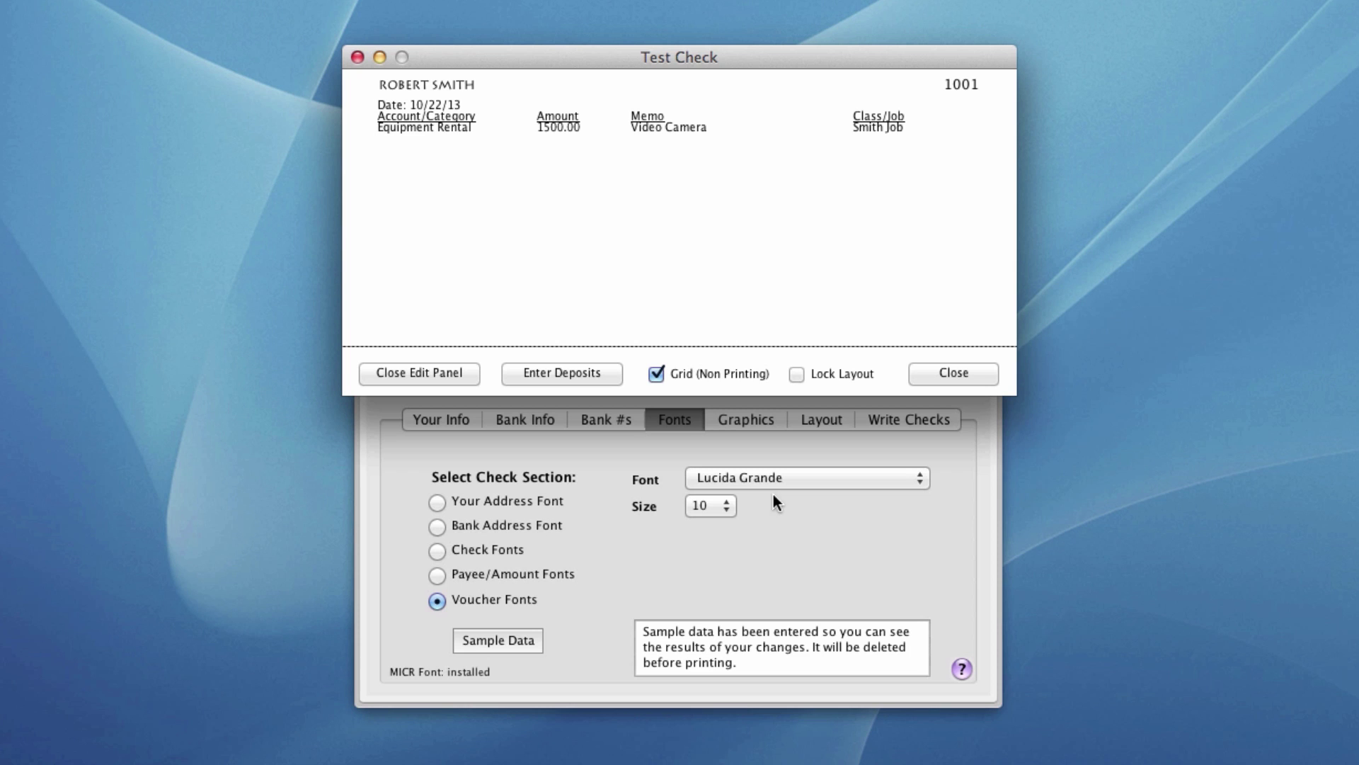
click(507, 500)
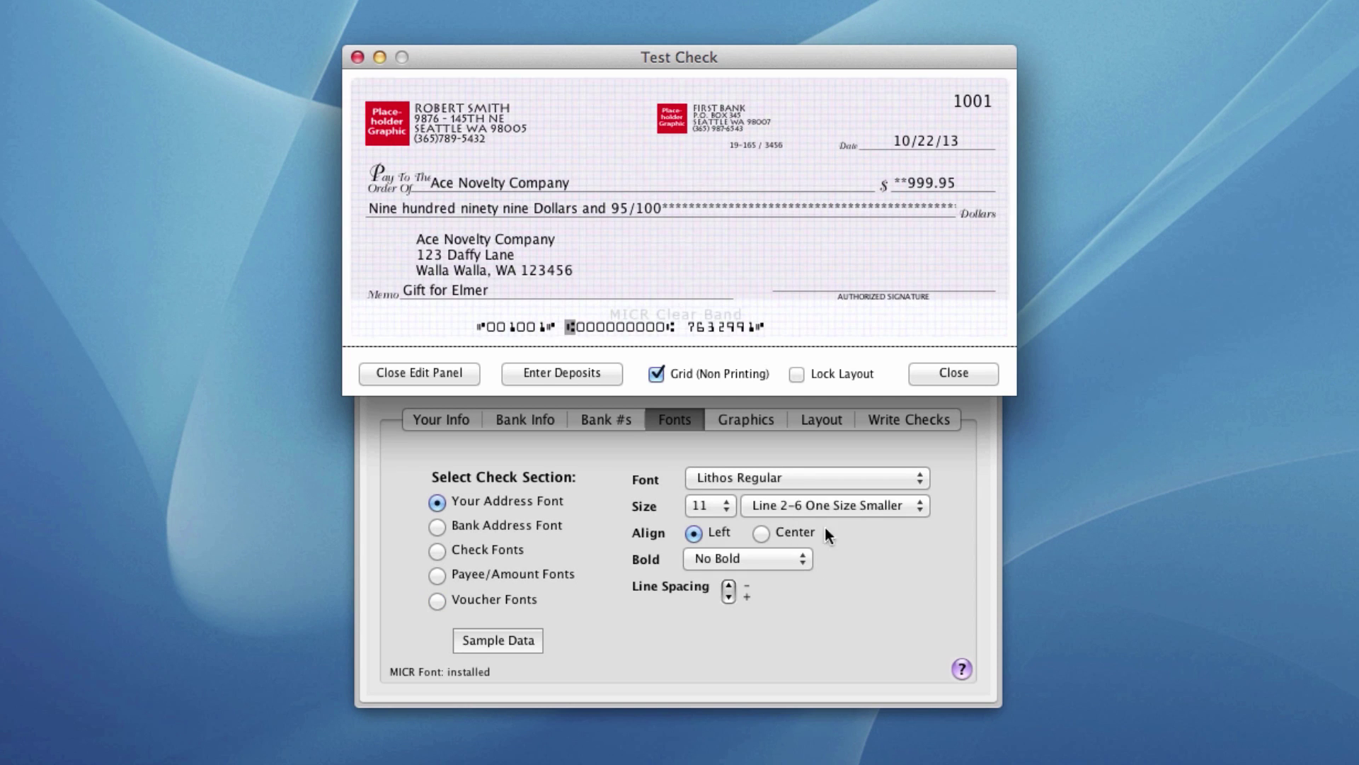
- Remove the signature image and bank logo, then enable Personal Logo without choosing an image file
click(742, 422)
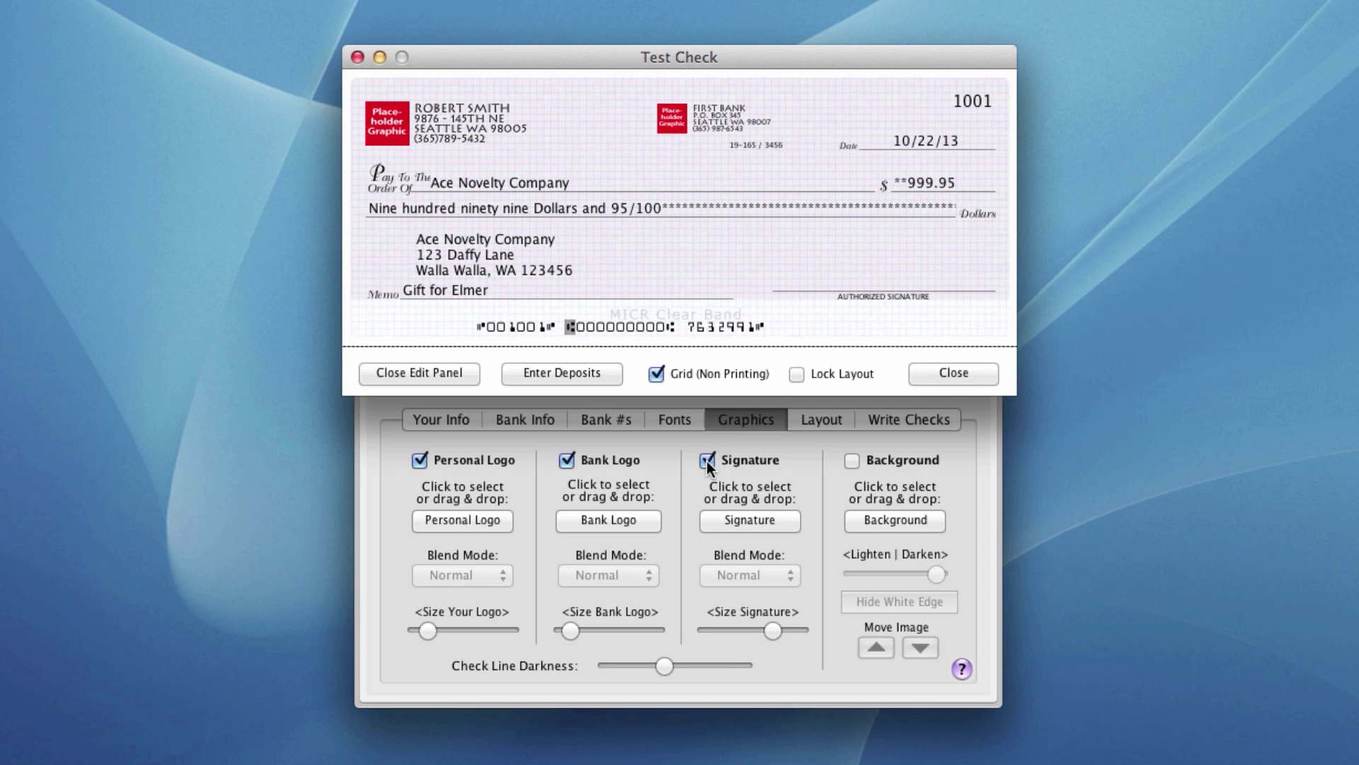
click(707, 460)
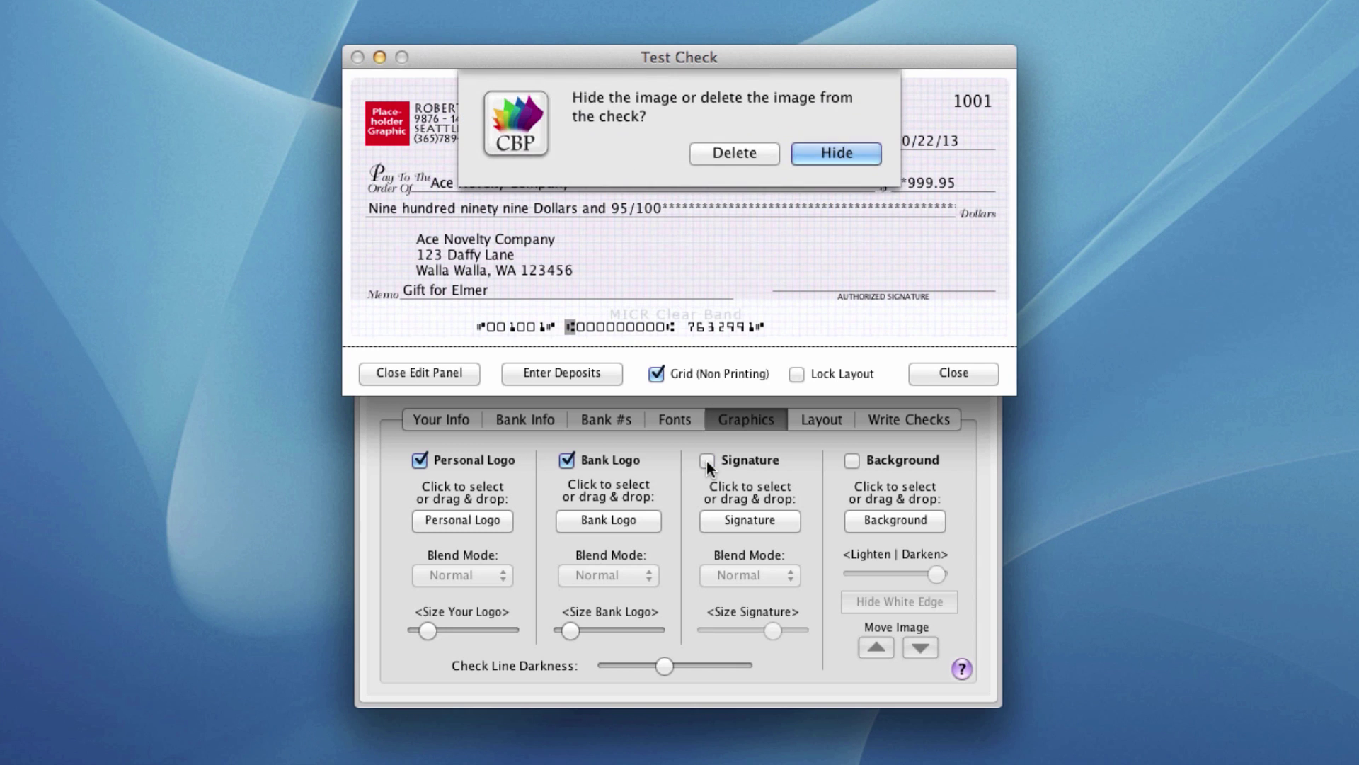
click(735, 153)
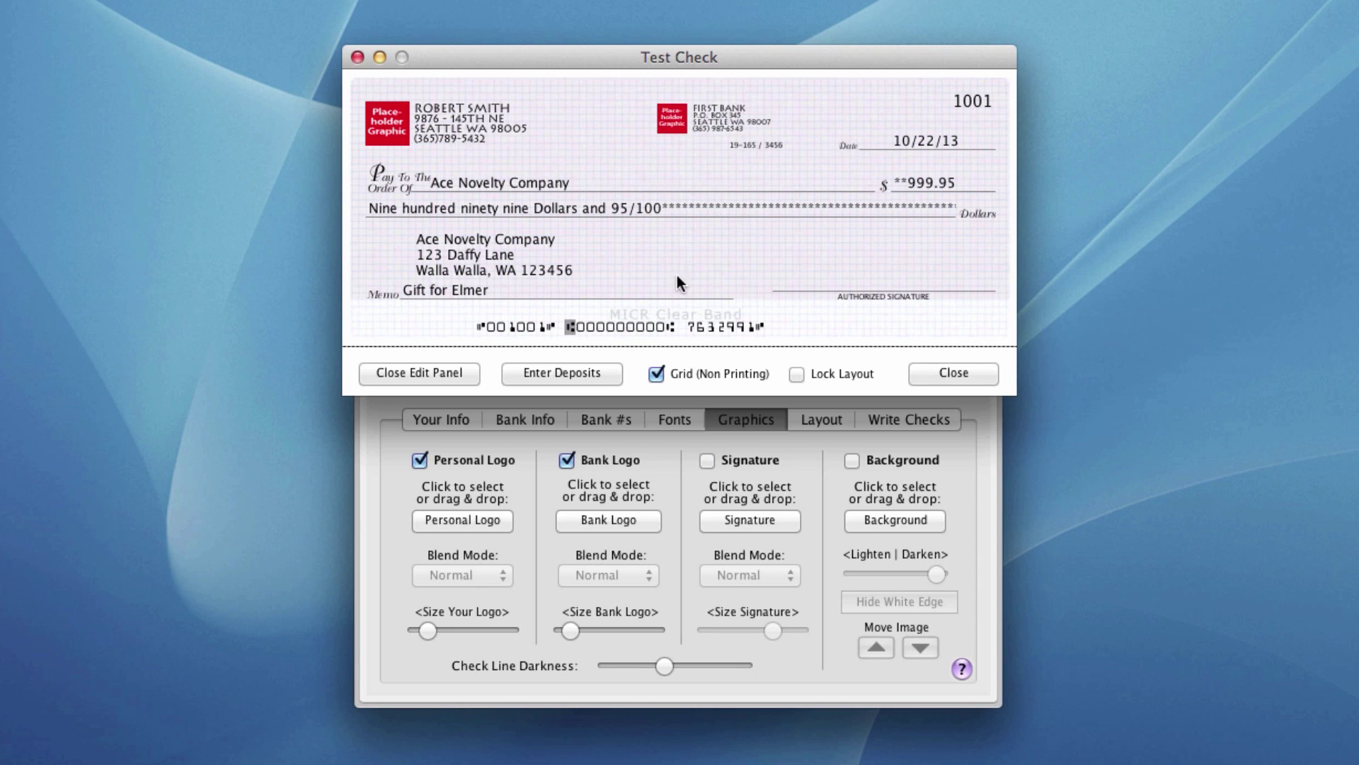
click(567, 458)
click(737, 151)
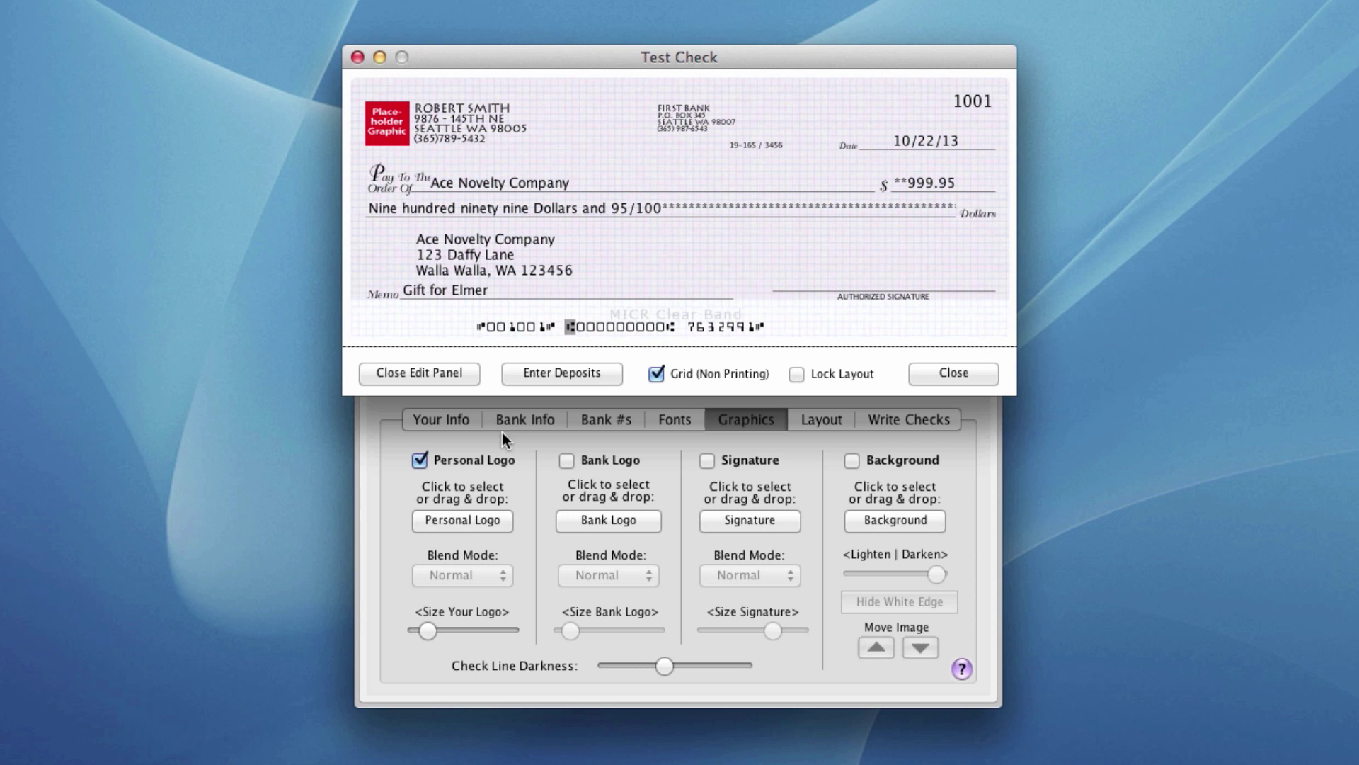
click(468, 521)
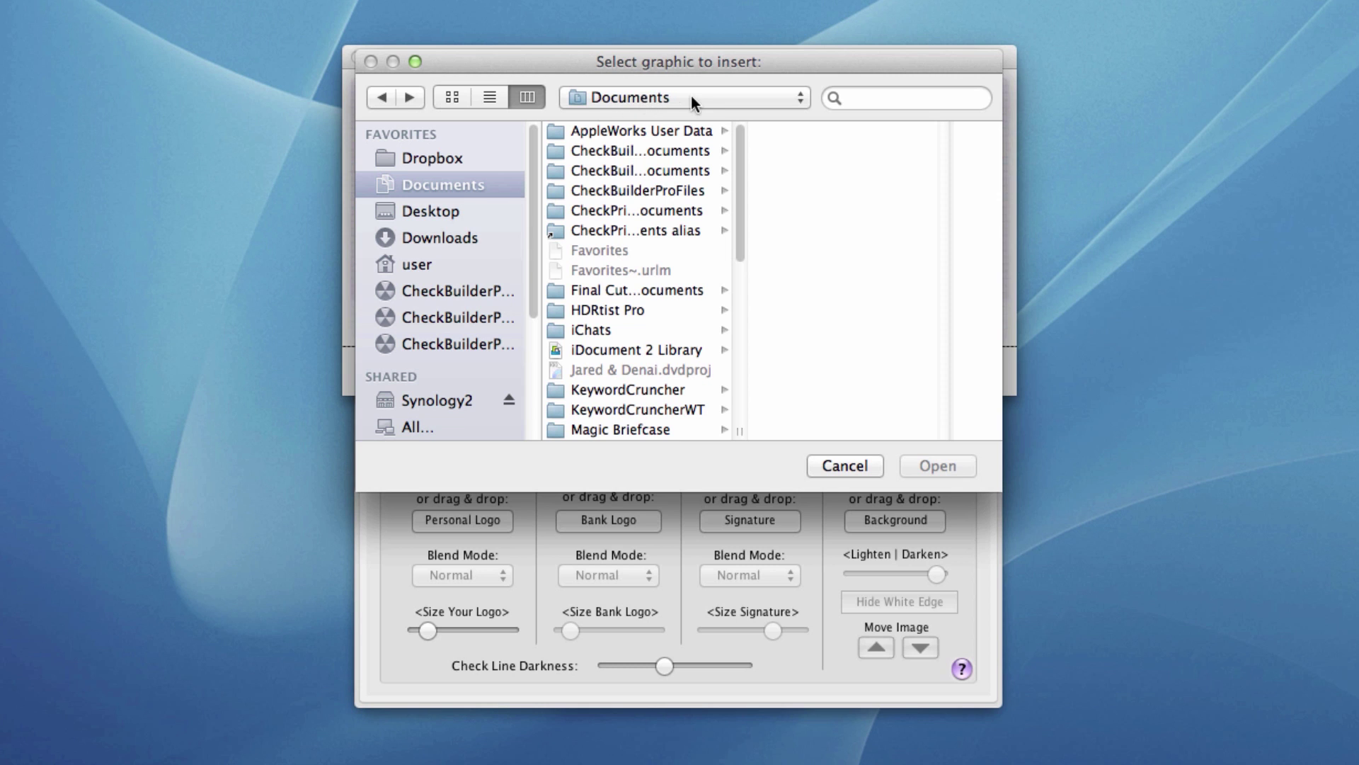
click(827, 466)
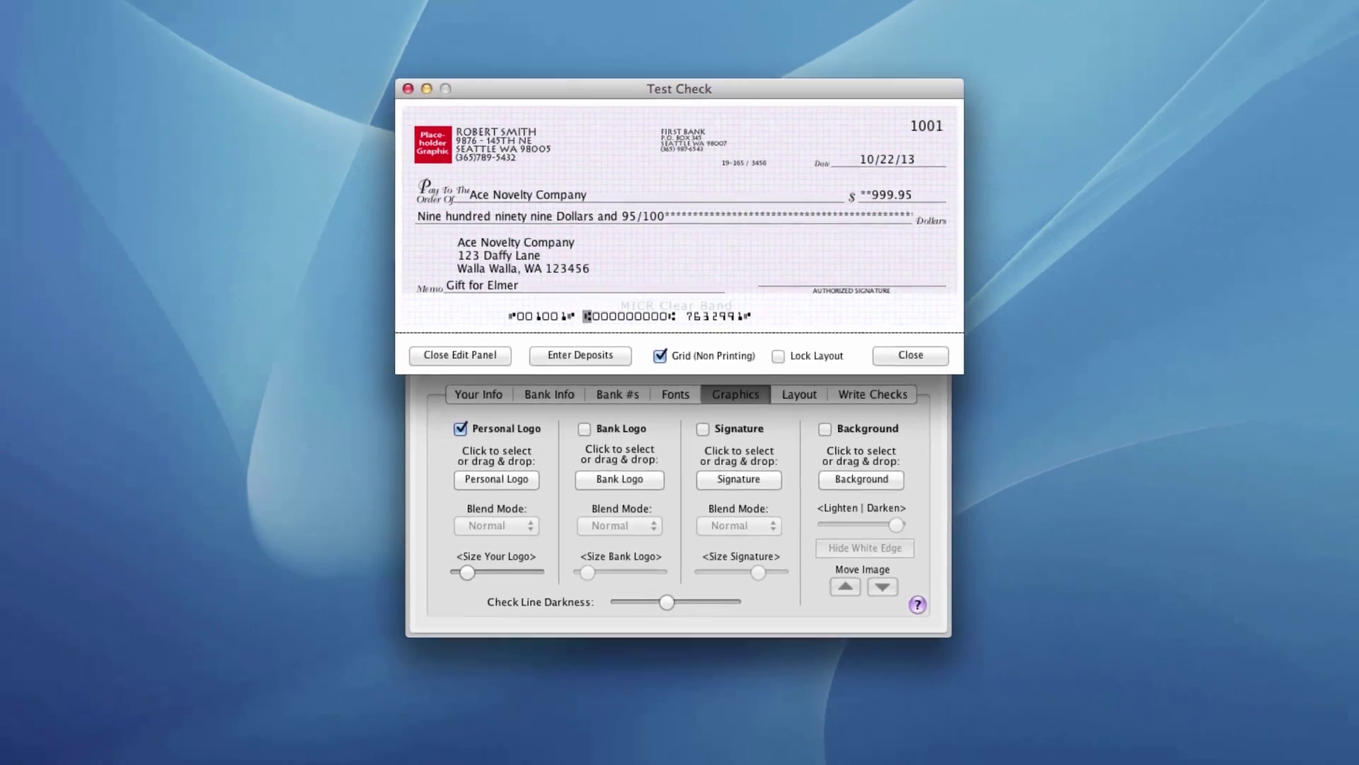
- Drop Logo.jpg in as the fleur-de-lis personal logo and align the address block beside it
click(1319, 131)
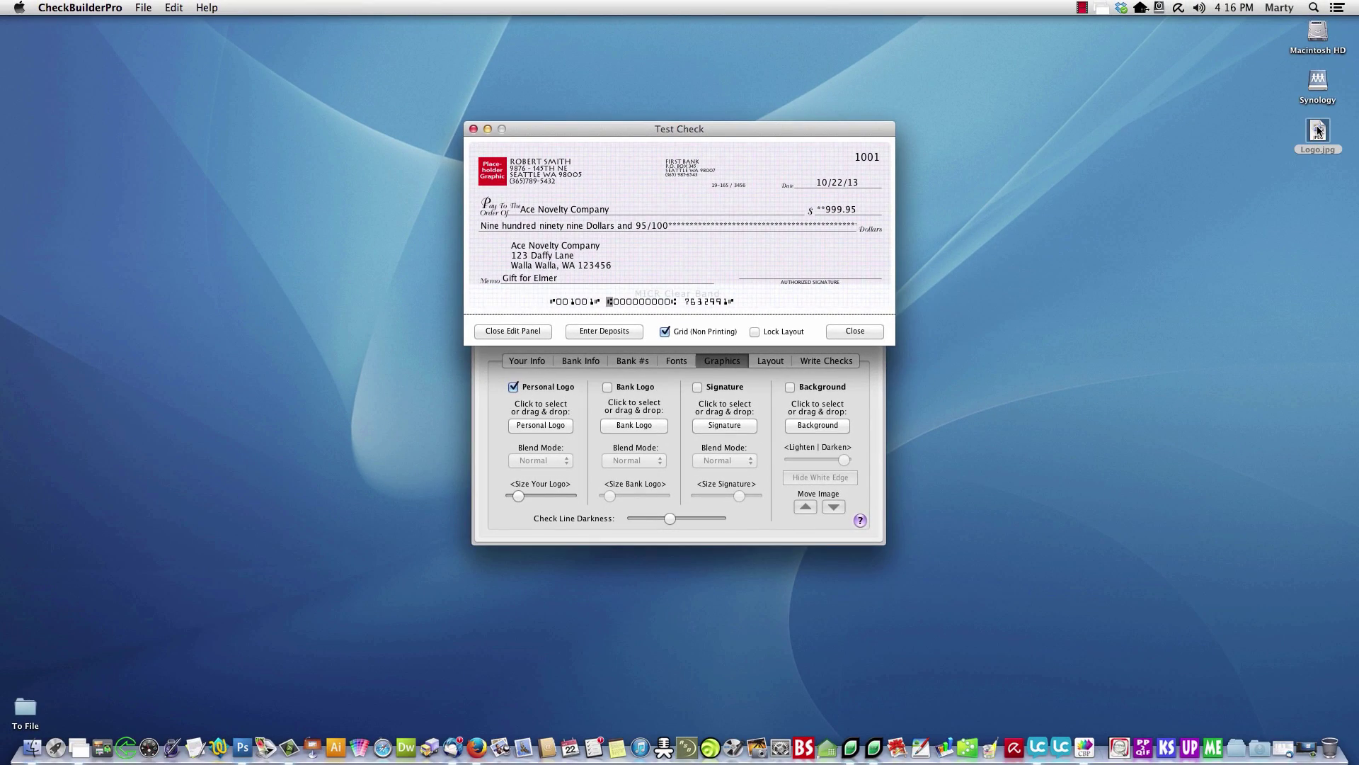
drag(1318, 131, 567, 418)
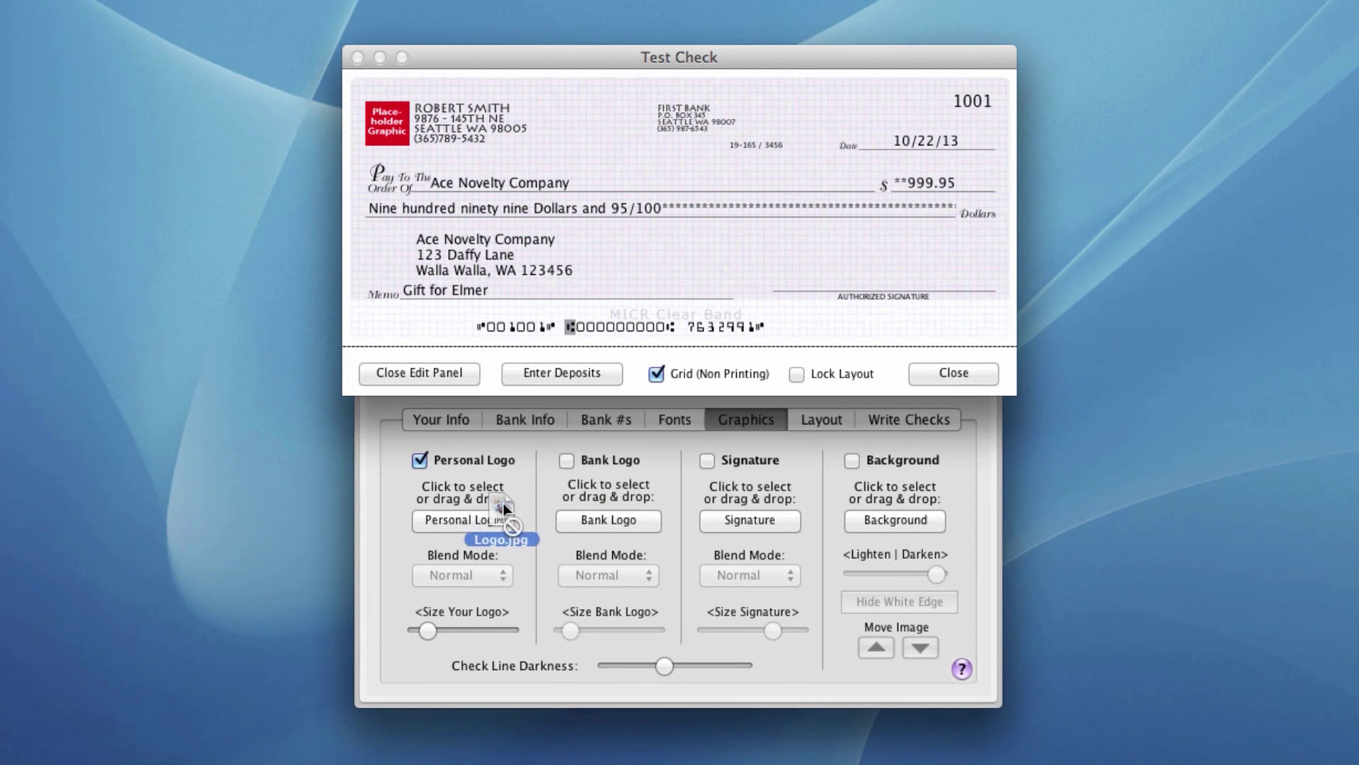
drag(504, 508, 461, 516)
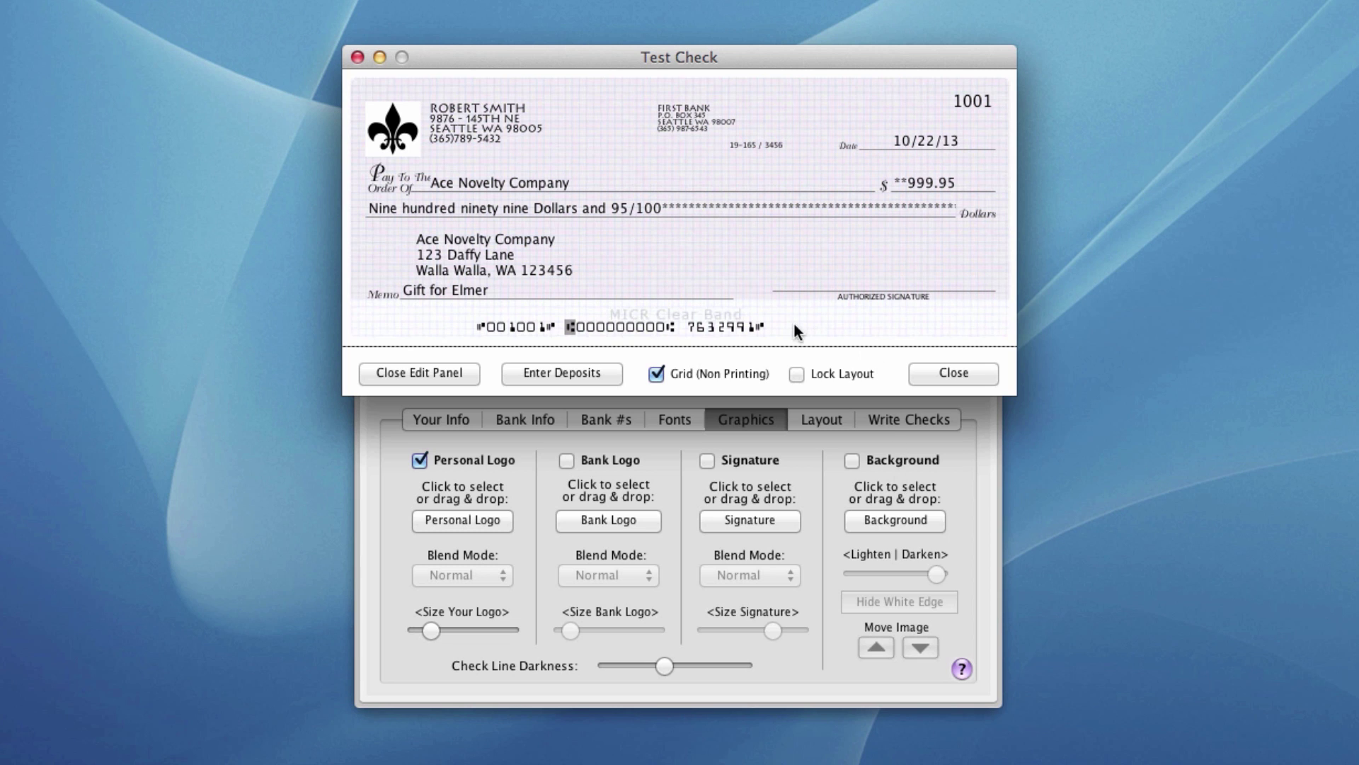
drag(398, 144, 397, 139)
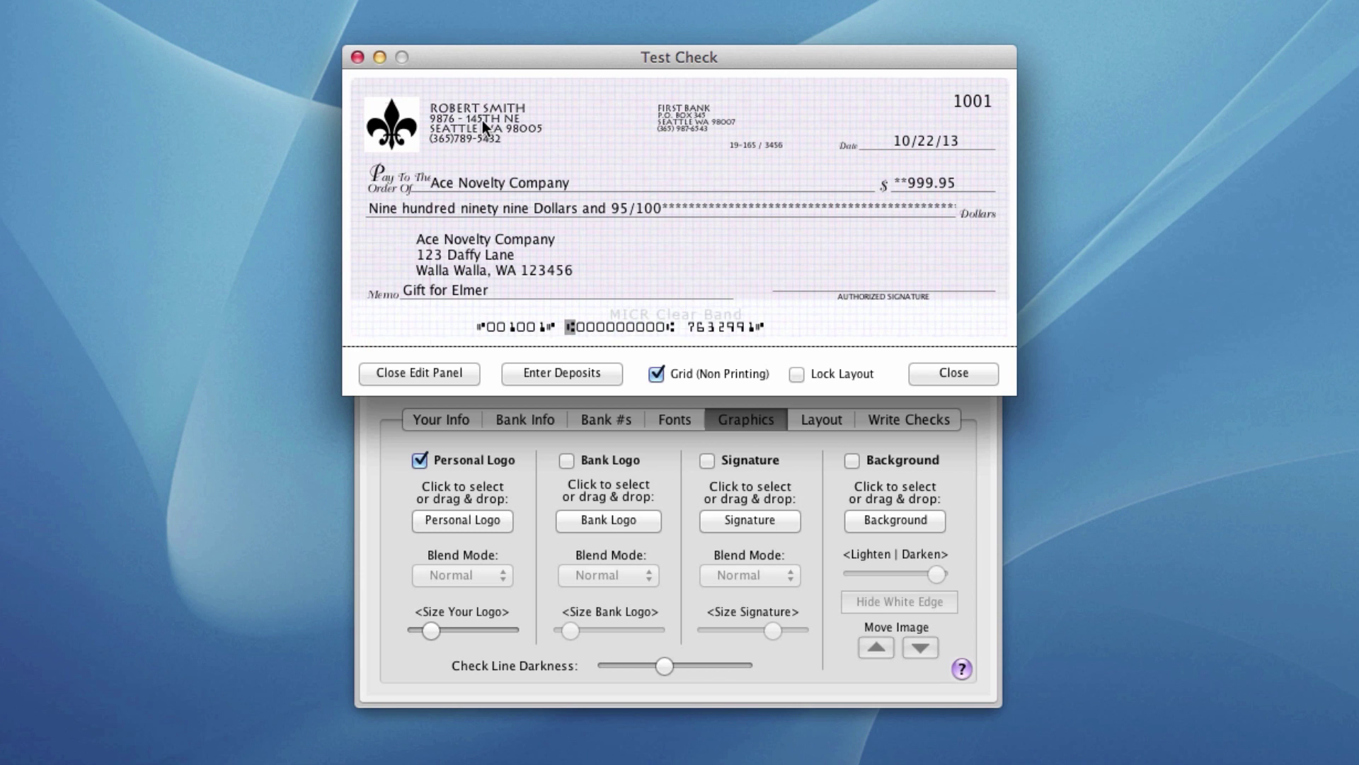
drag(482, 120, 476, 123)
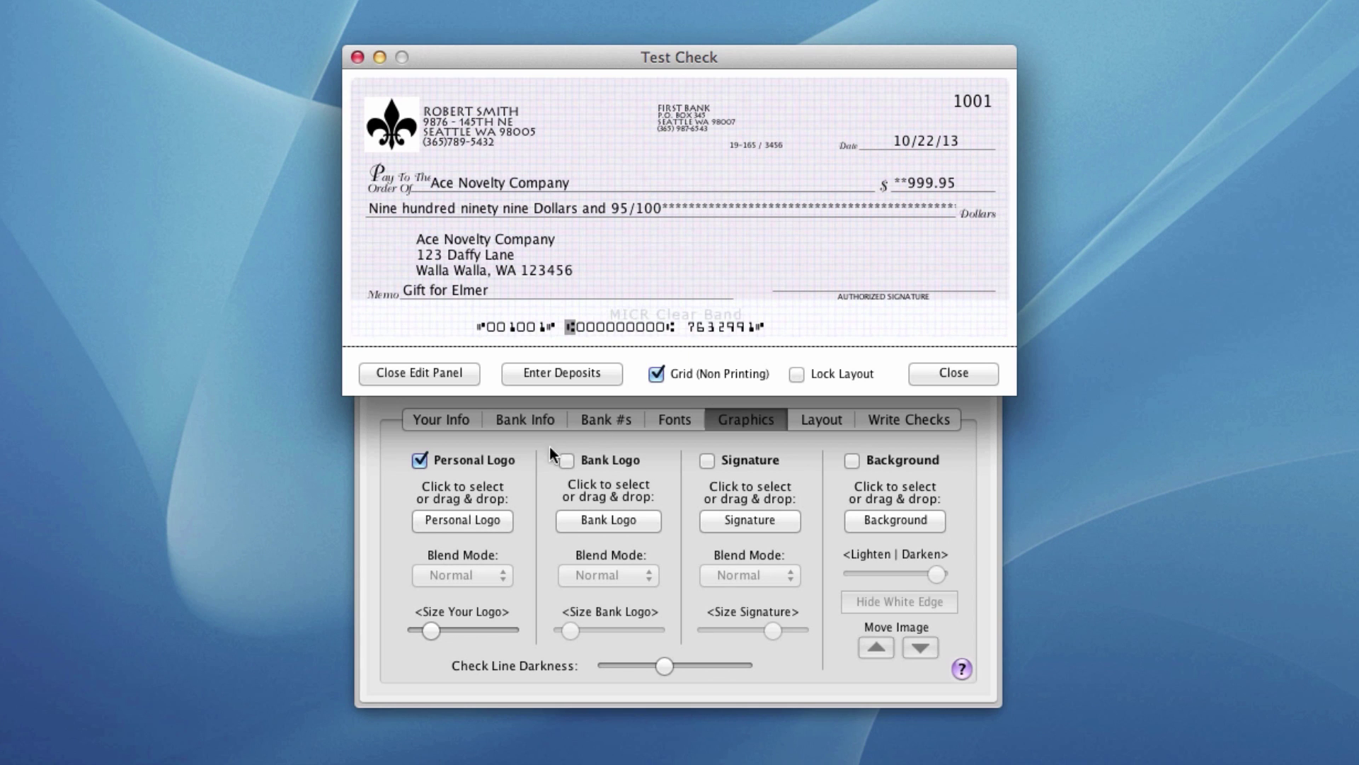
- Center the Bank Address Font text, nudge that block down-left, and raise Check Line Darkness
click(673, 418)
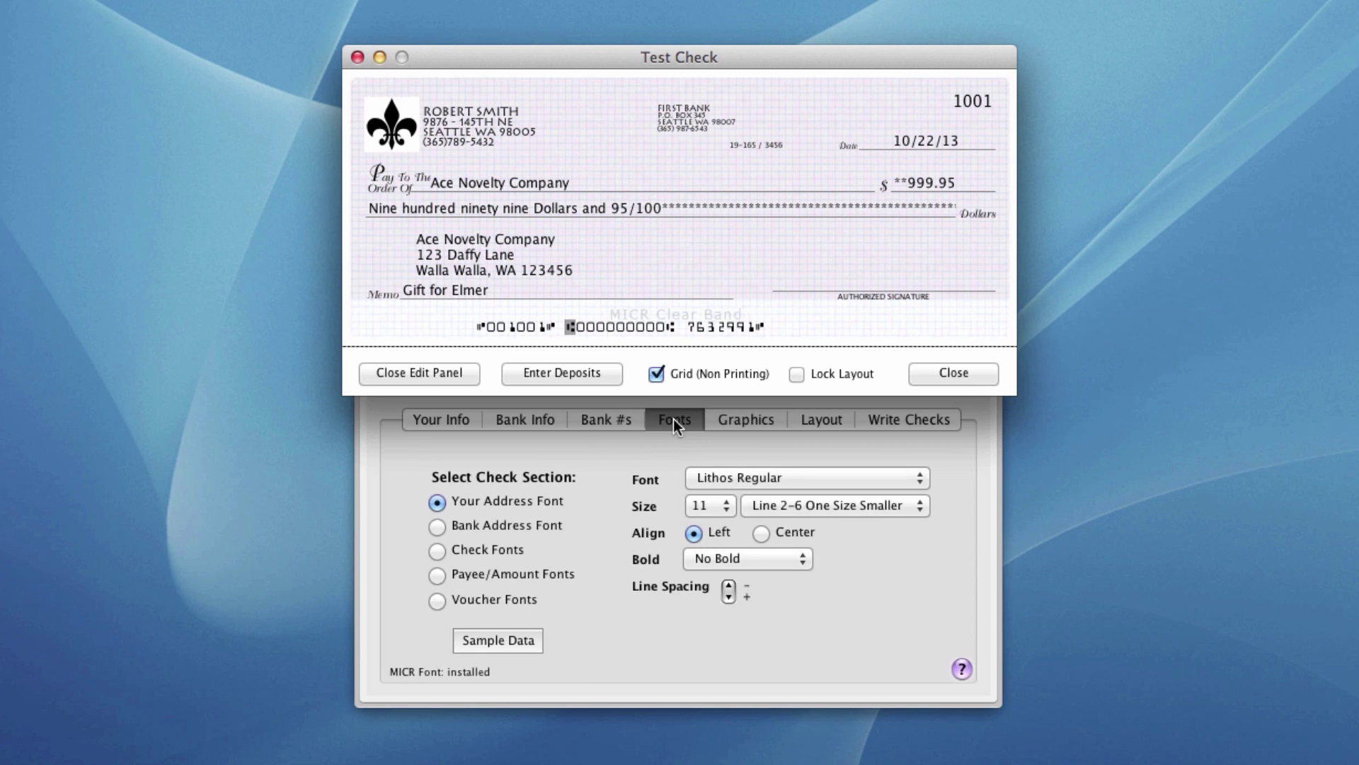
click(522, 524)
click(762, 533)
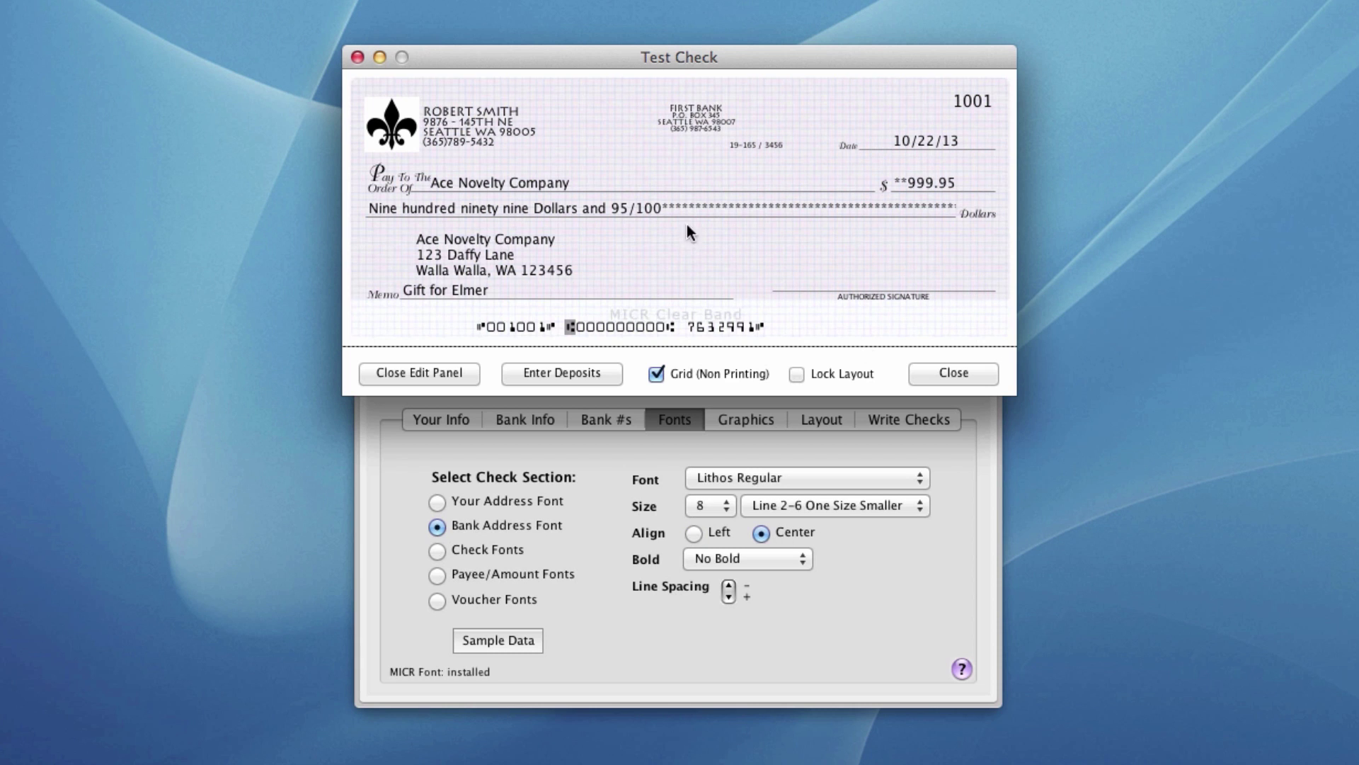
drag(696, 112, 691, 118)
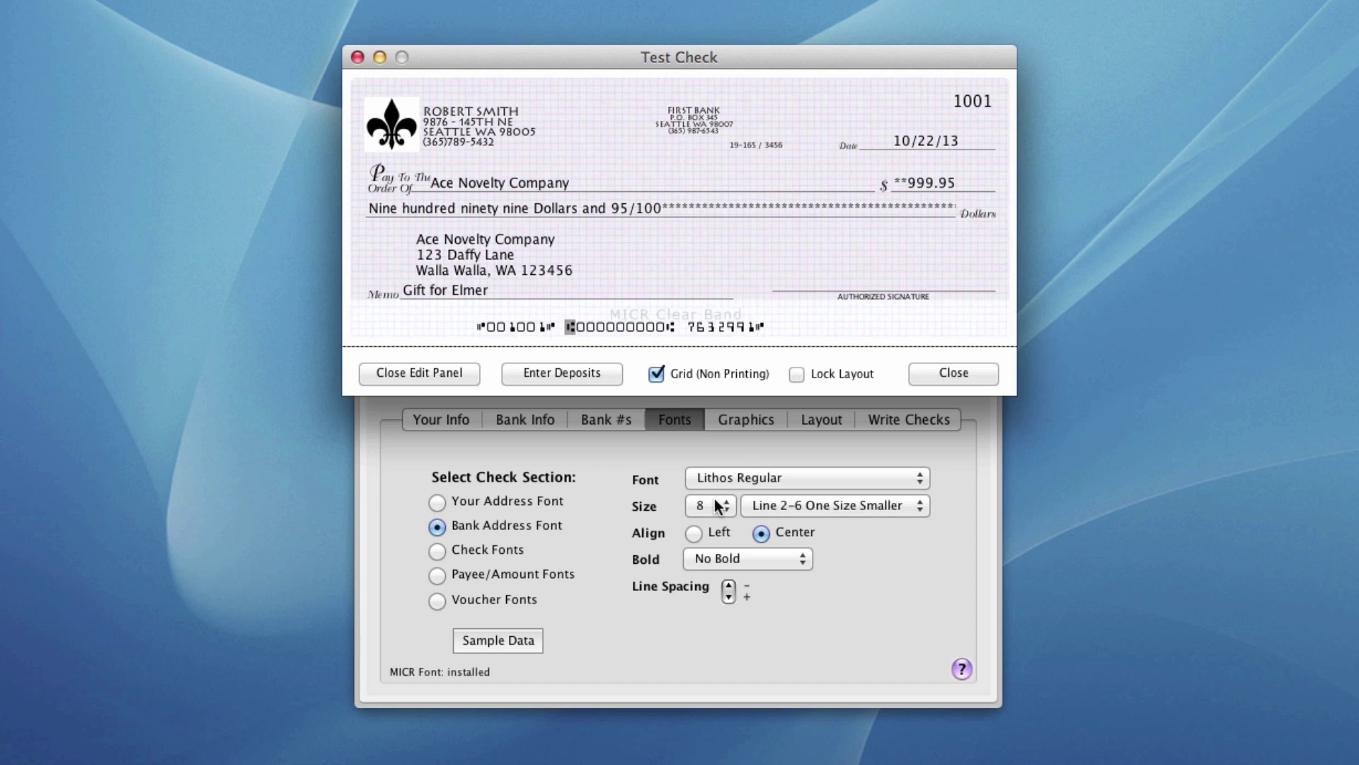
click(749, 422)
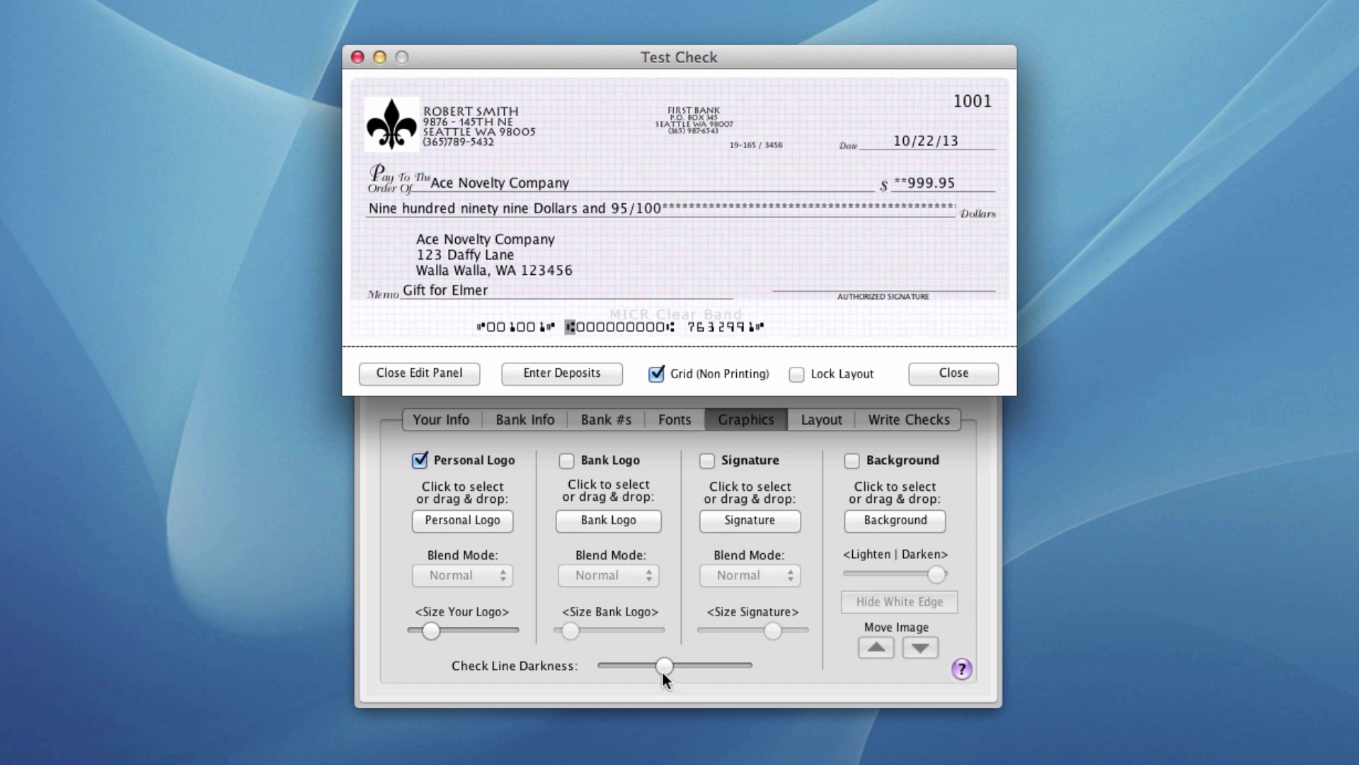
mouse_move(664, 664)
mouse_down()
mouse_move(744, 664)
mouse_move(571, 662)
mouse_move(673, 667)
mouse_move(652, 664)
mouse_up()
- Hide the check lines and memo section, and add 2 signature lines captioned TWO SIGNATURES REQUIRED
click(815, 420)
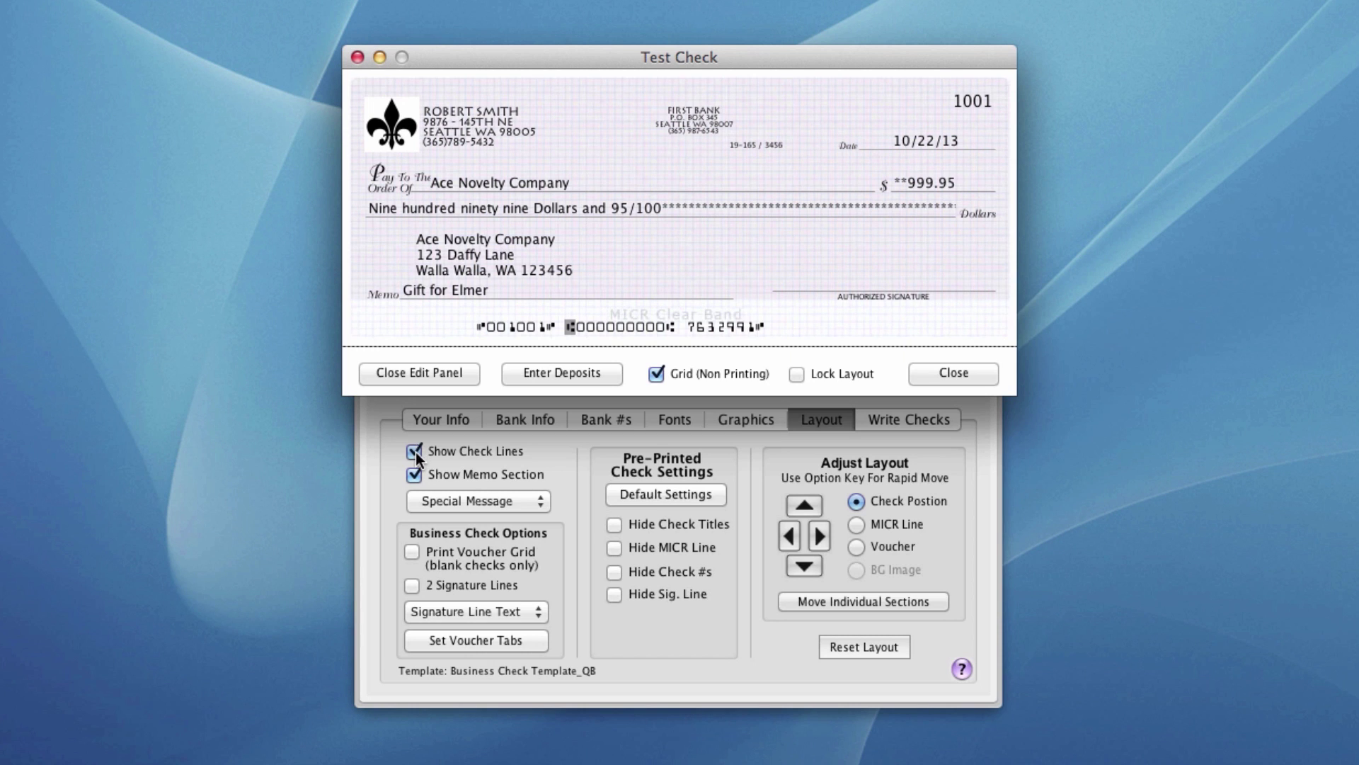
click(414, 452)
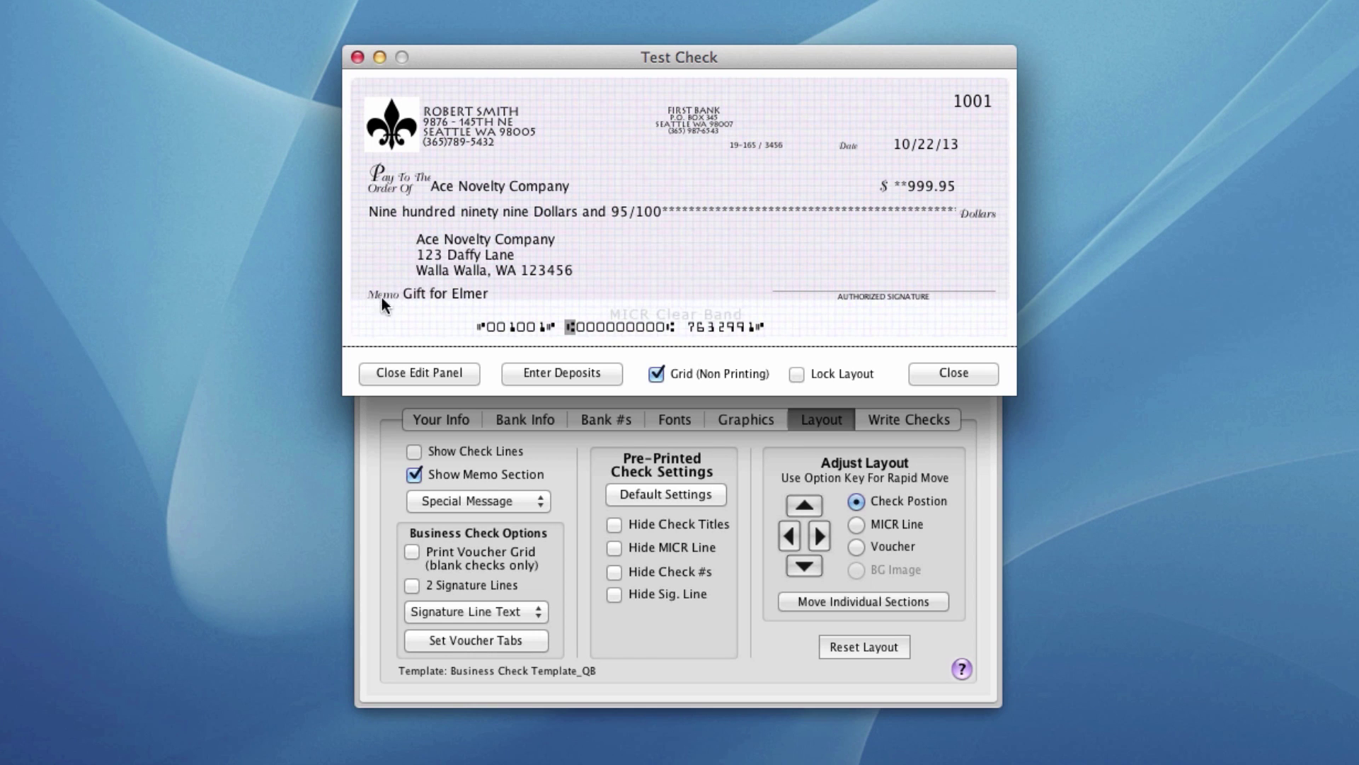
click(414, 474)
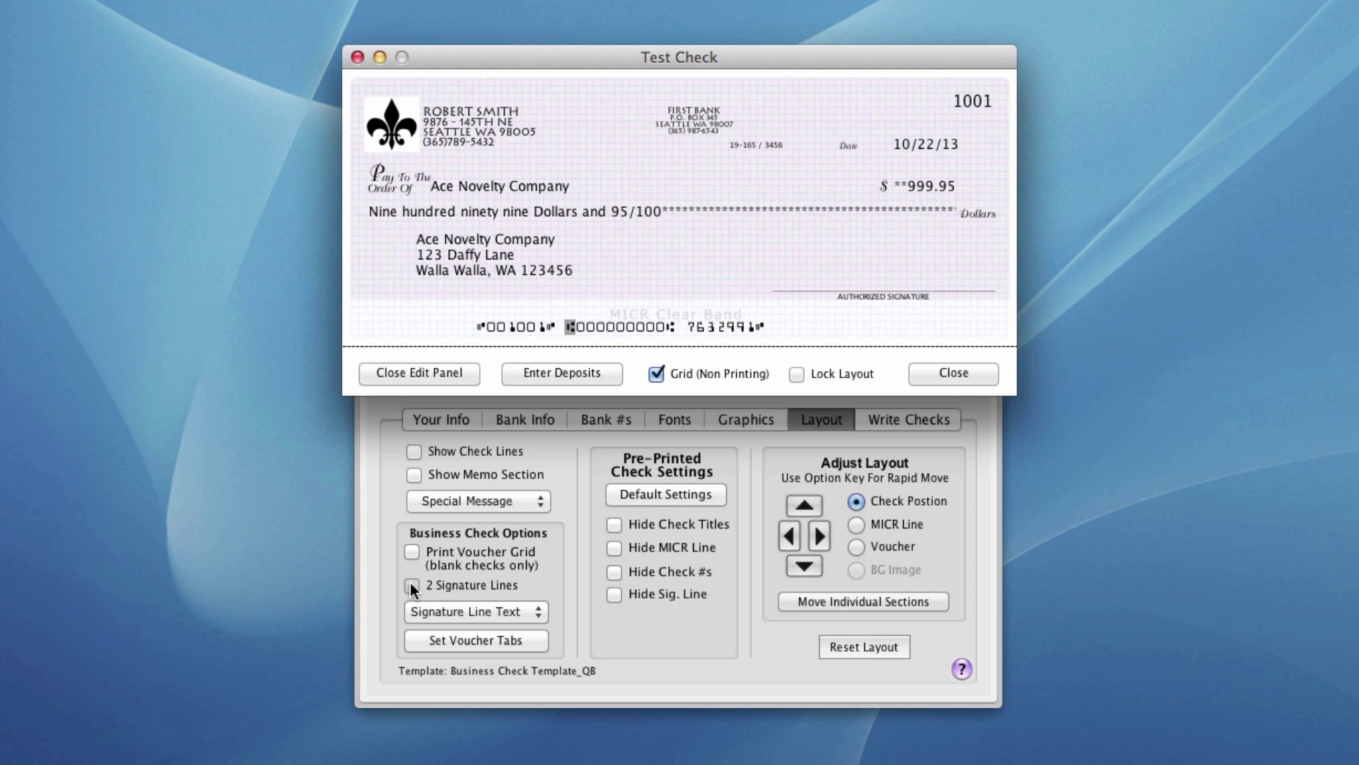
click(413, 588)
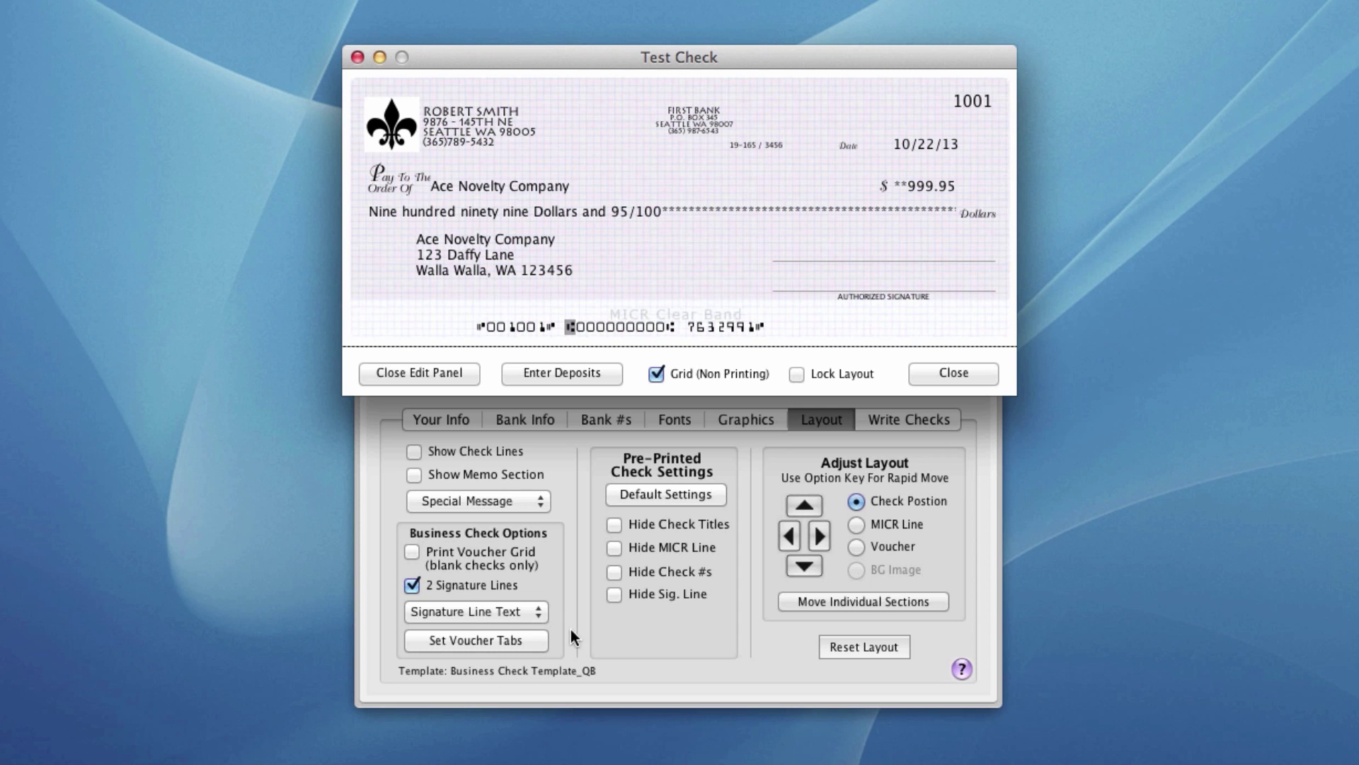
click(487, 612)
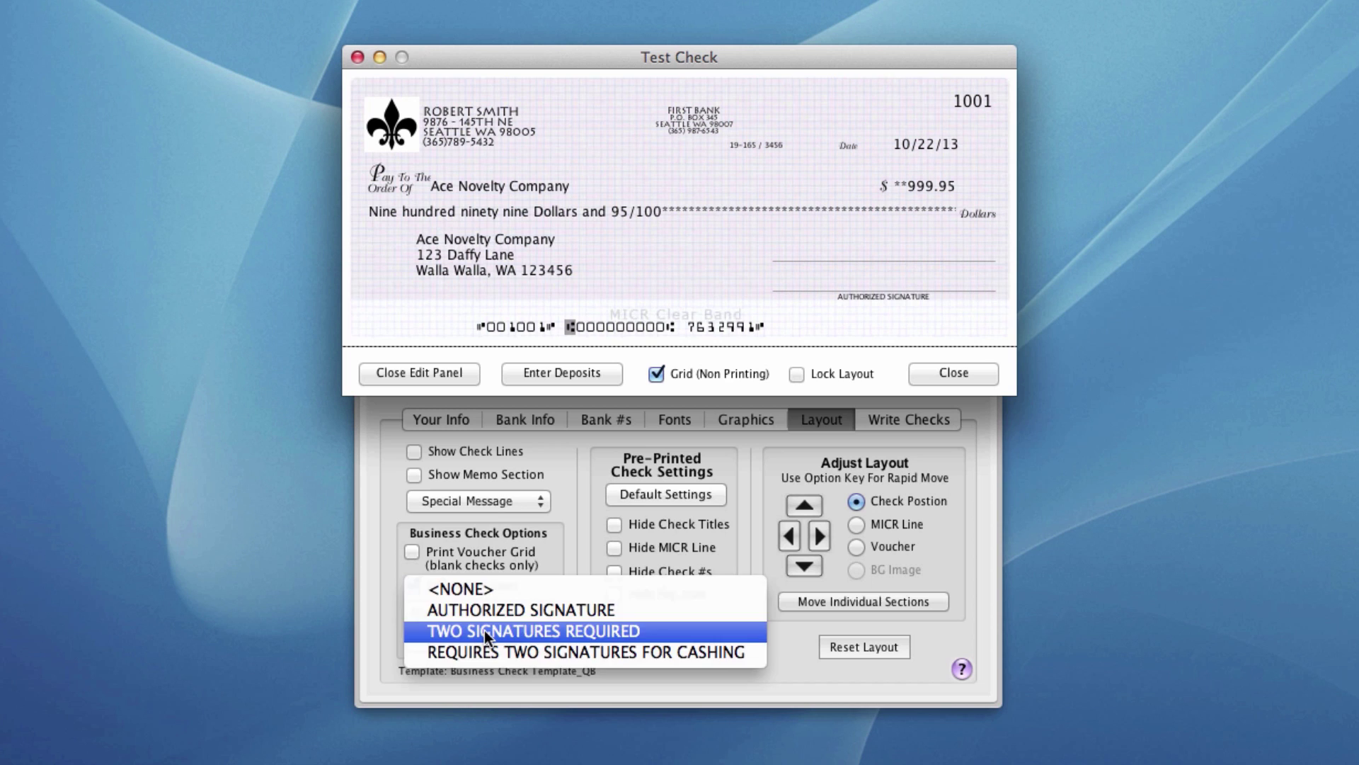
click(487, 632)
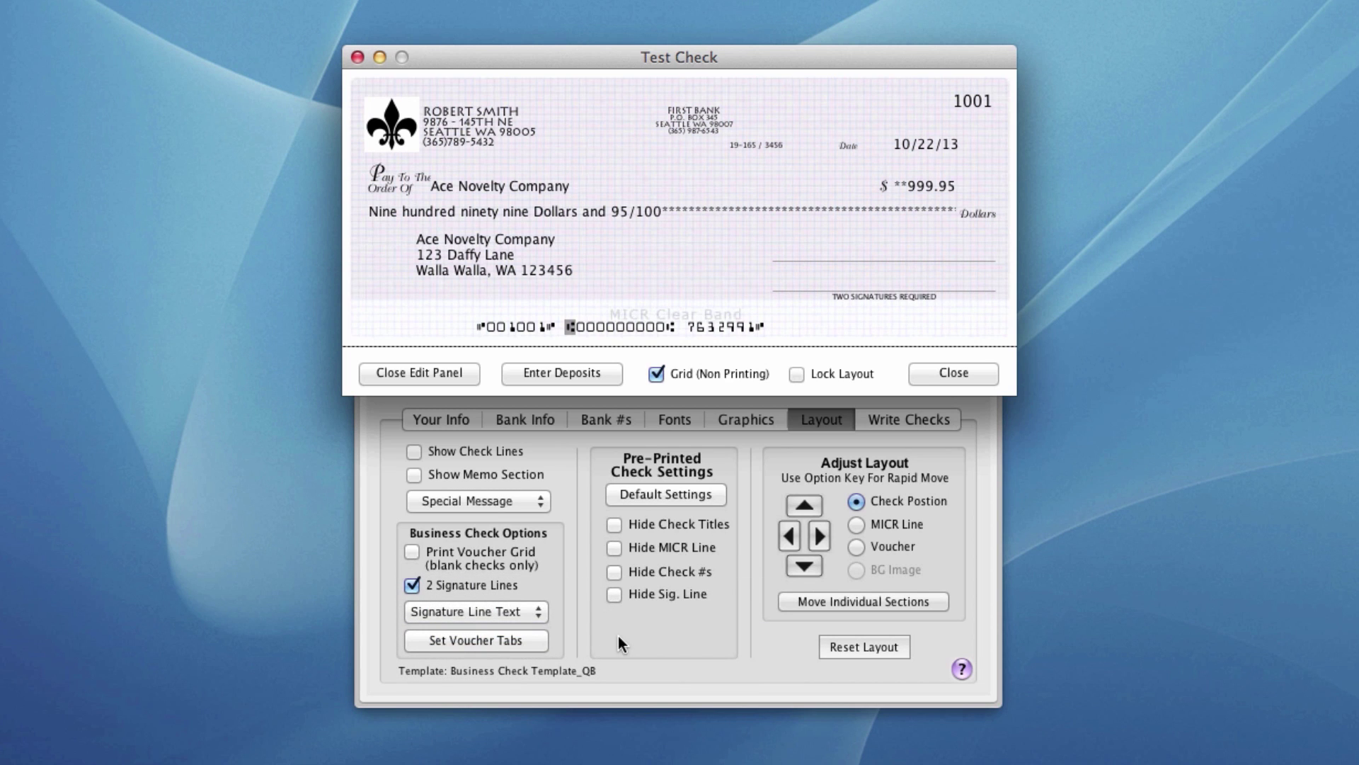
- Add the Void After 90 Days special message and shift it slightly right and up
click(499, 501)
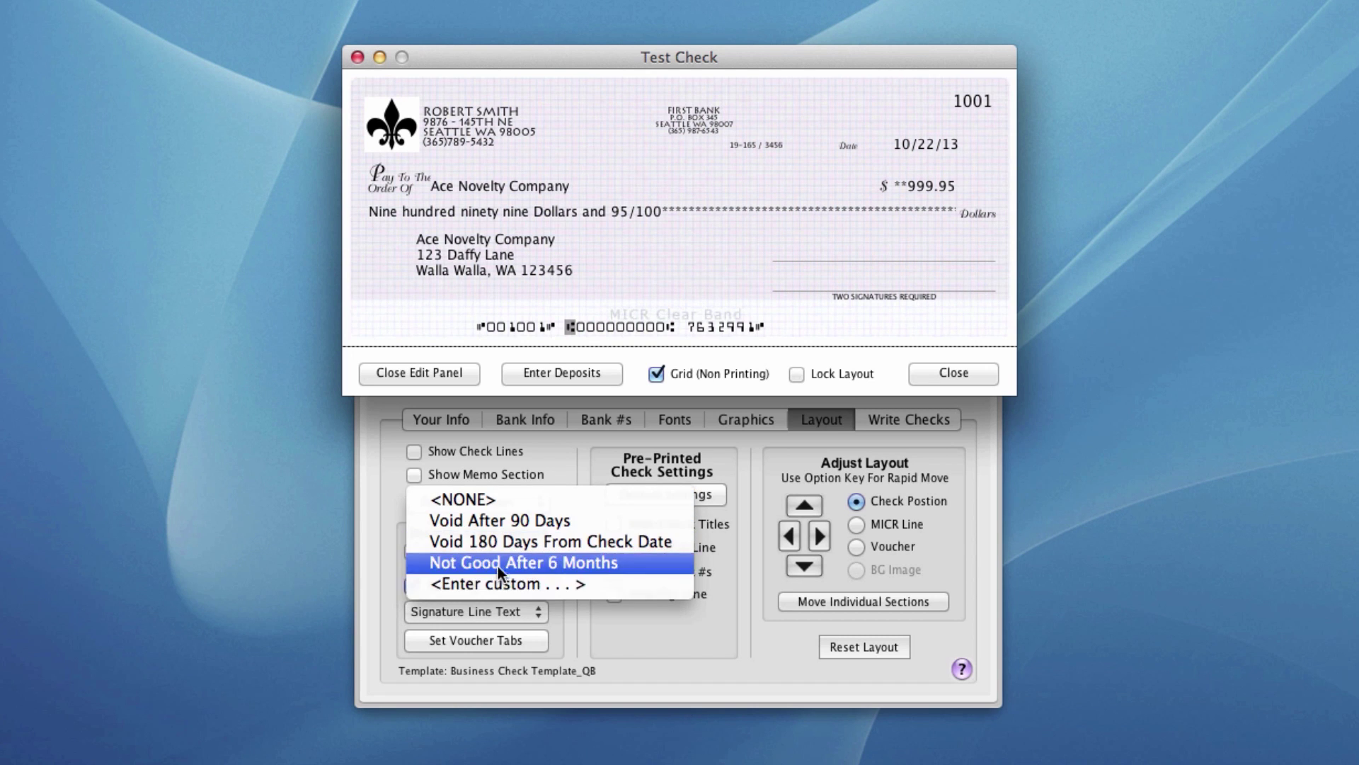
click(500, 524)
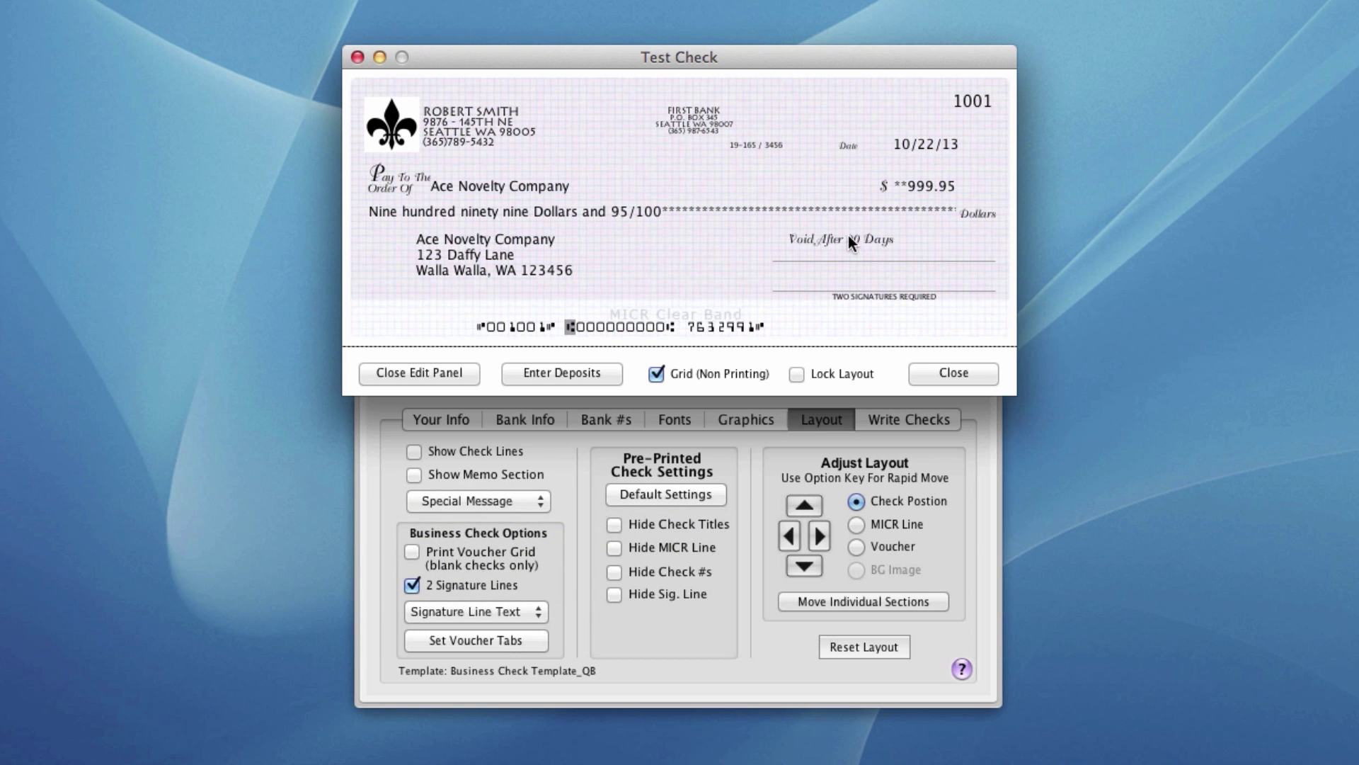
drag(849, 237, 883, 229)
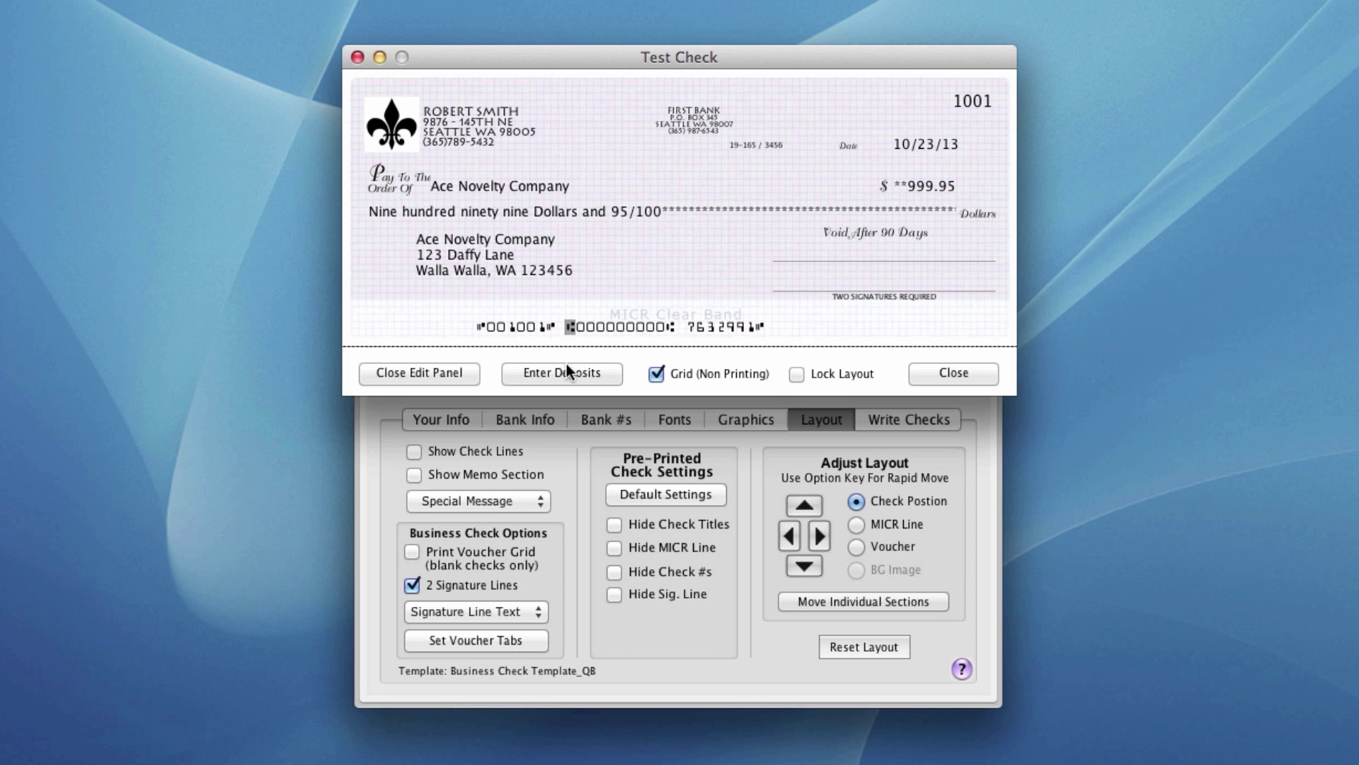
- Copy the holder's address, bank address and account number onto the deposit slip via Get From Check
click(558, 379)
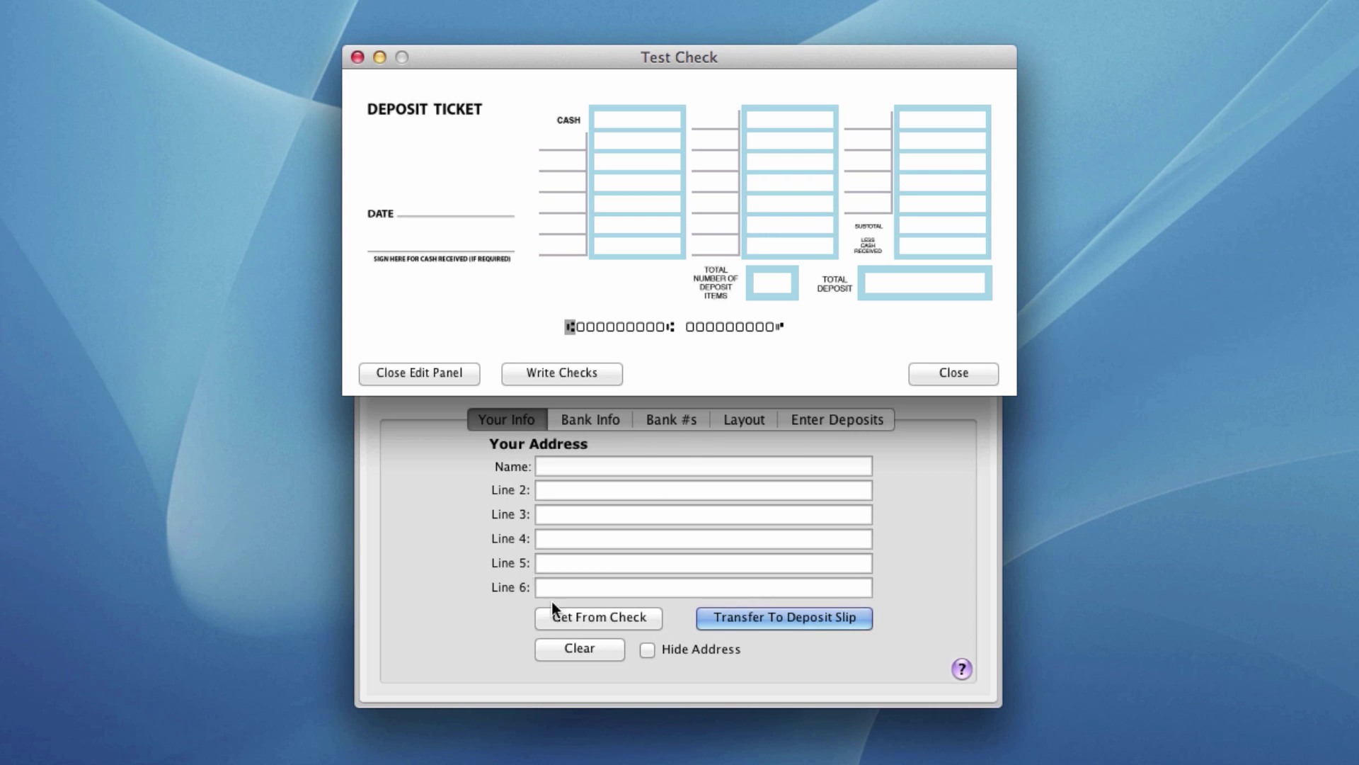
click(573, 614)
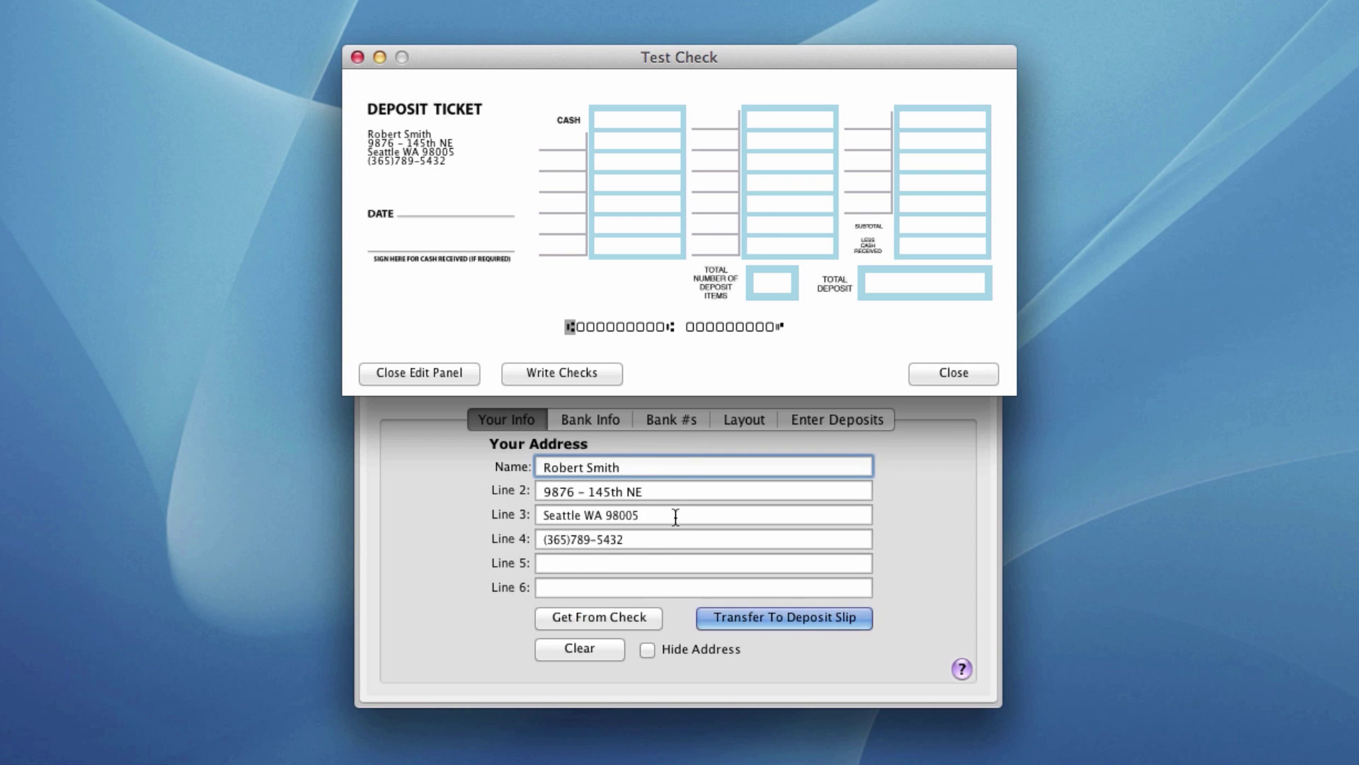
click(603, 419)
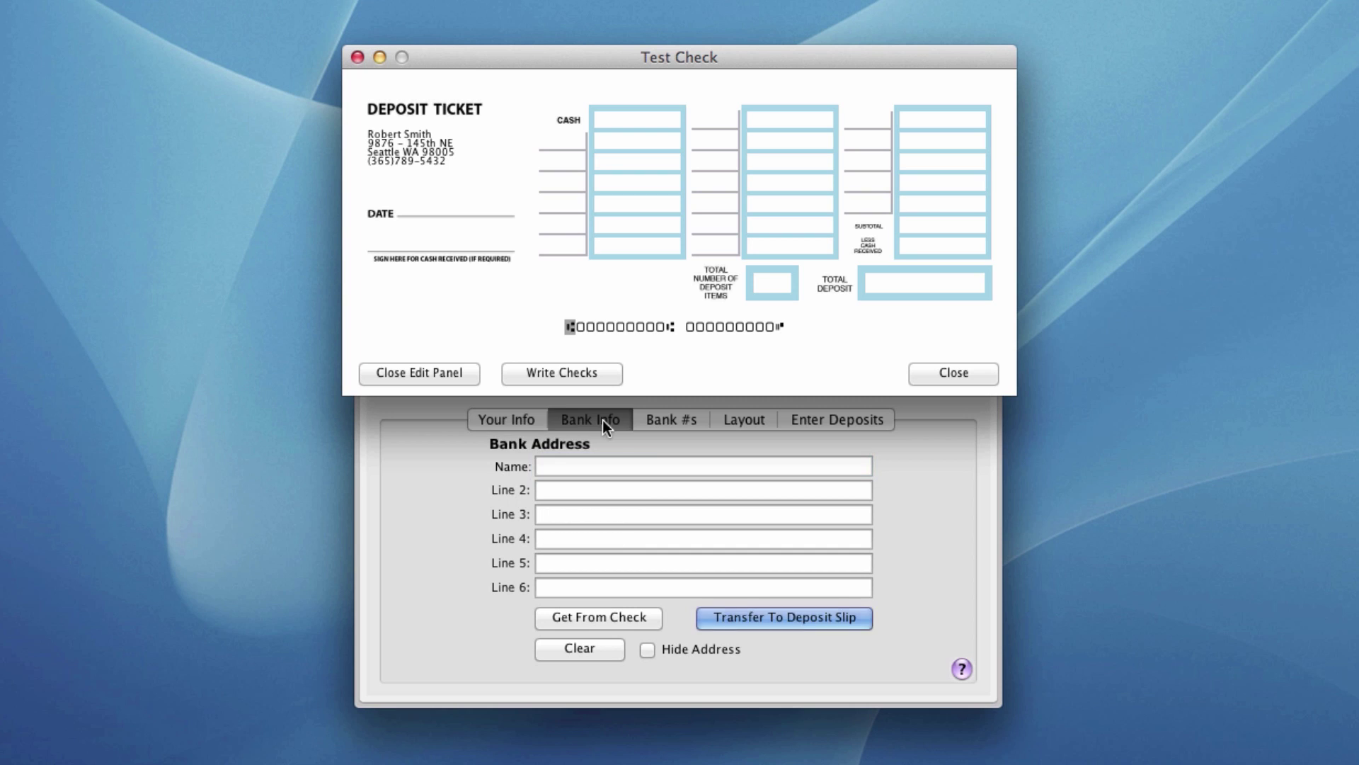
click(607, 616)
click(662, 420)
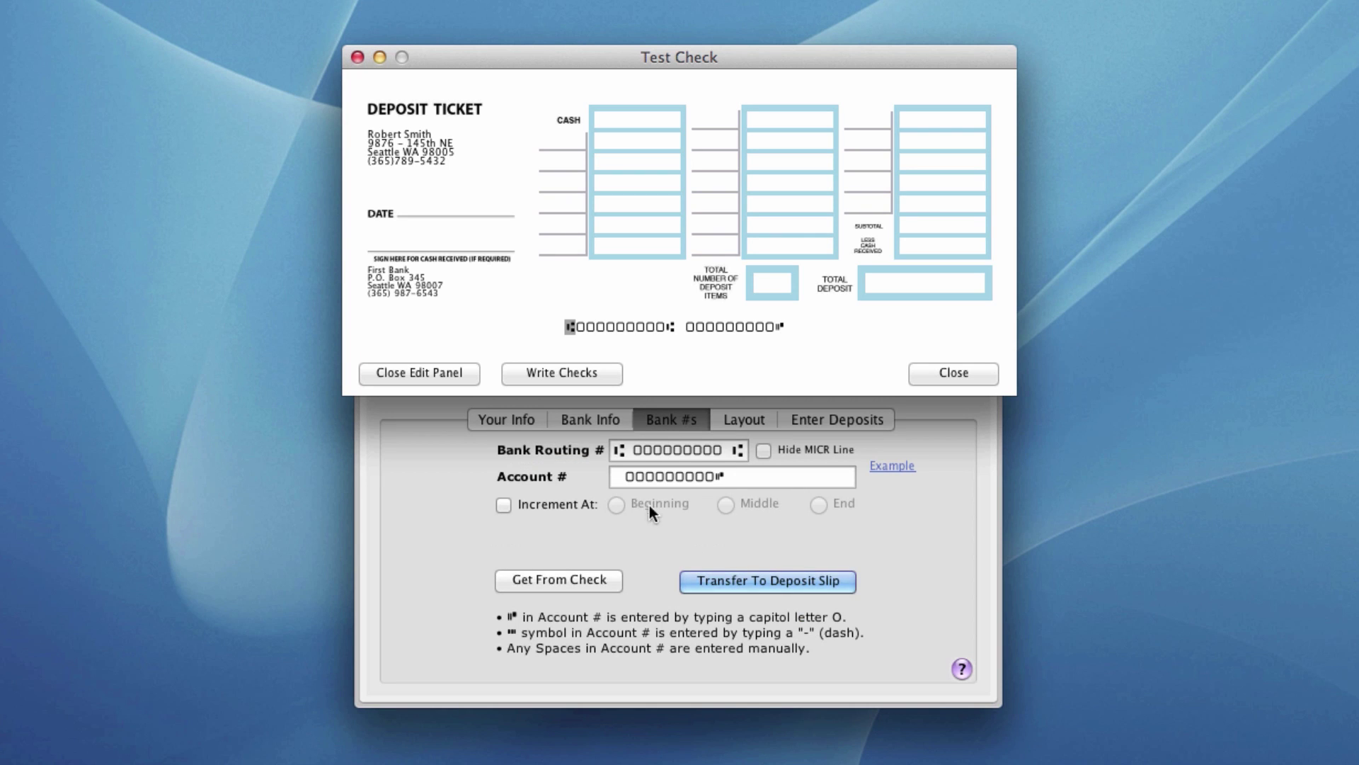
click(594, 580)
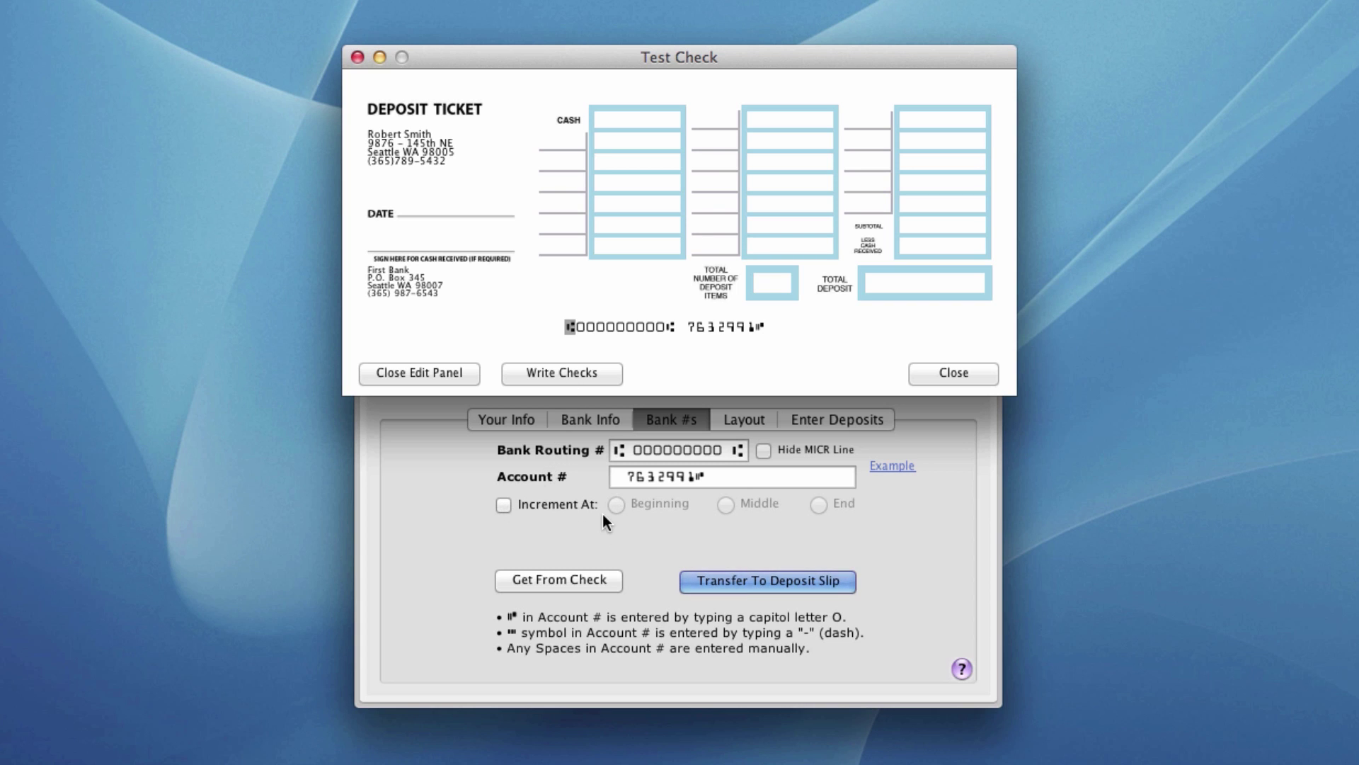
- Lighten the deposit slip's Amounts border tint, then return to the check
click(753, 422)
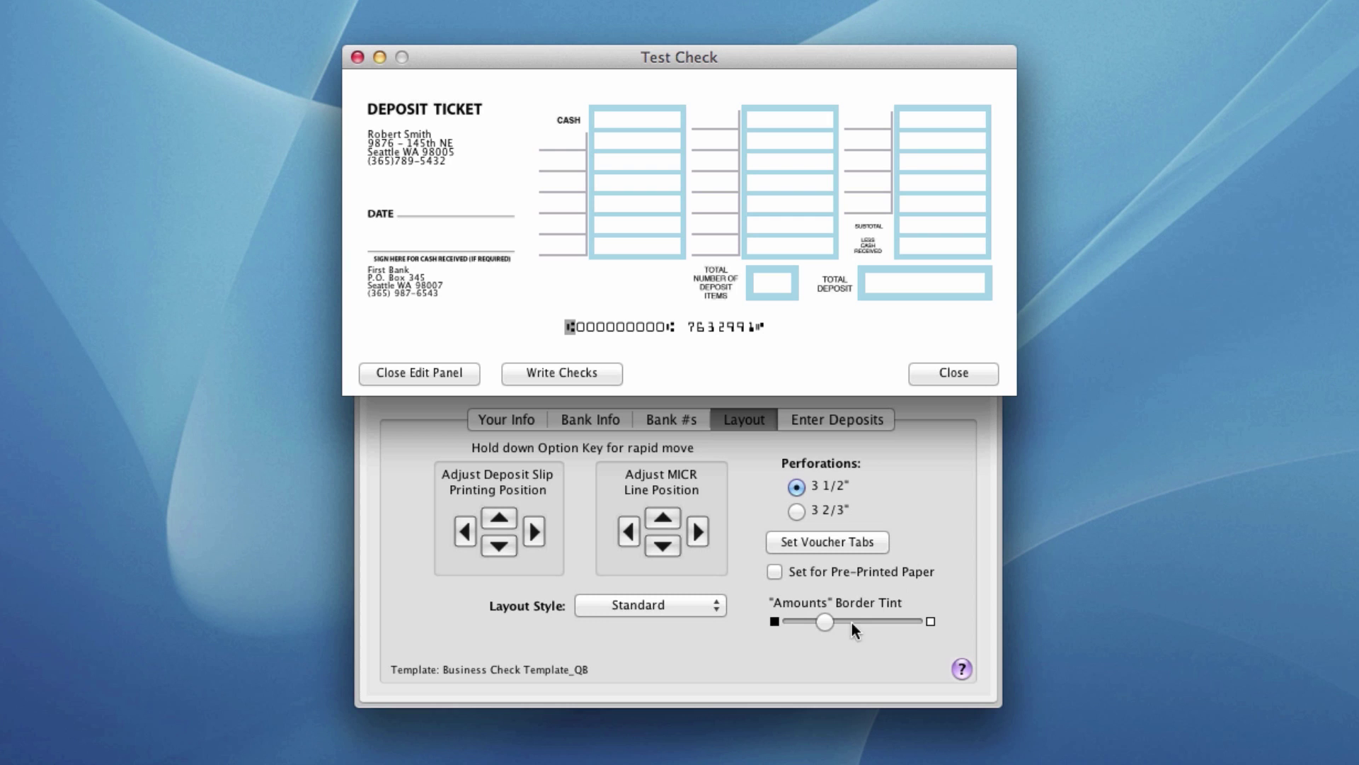
mouse_move(825, 622)
mouse_down()
mouse_move(865, 622)
mouse_move(813, 622)
mouse_move(834, 626)
mouse_up()
click(561, 375)
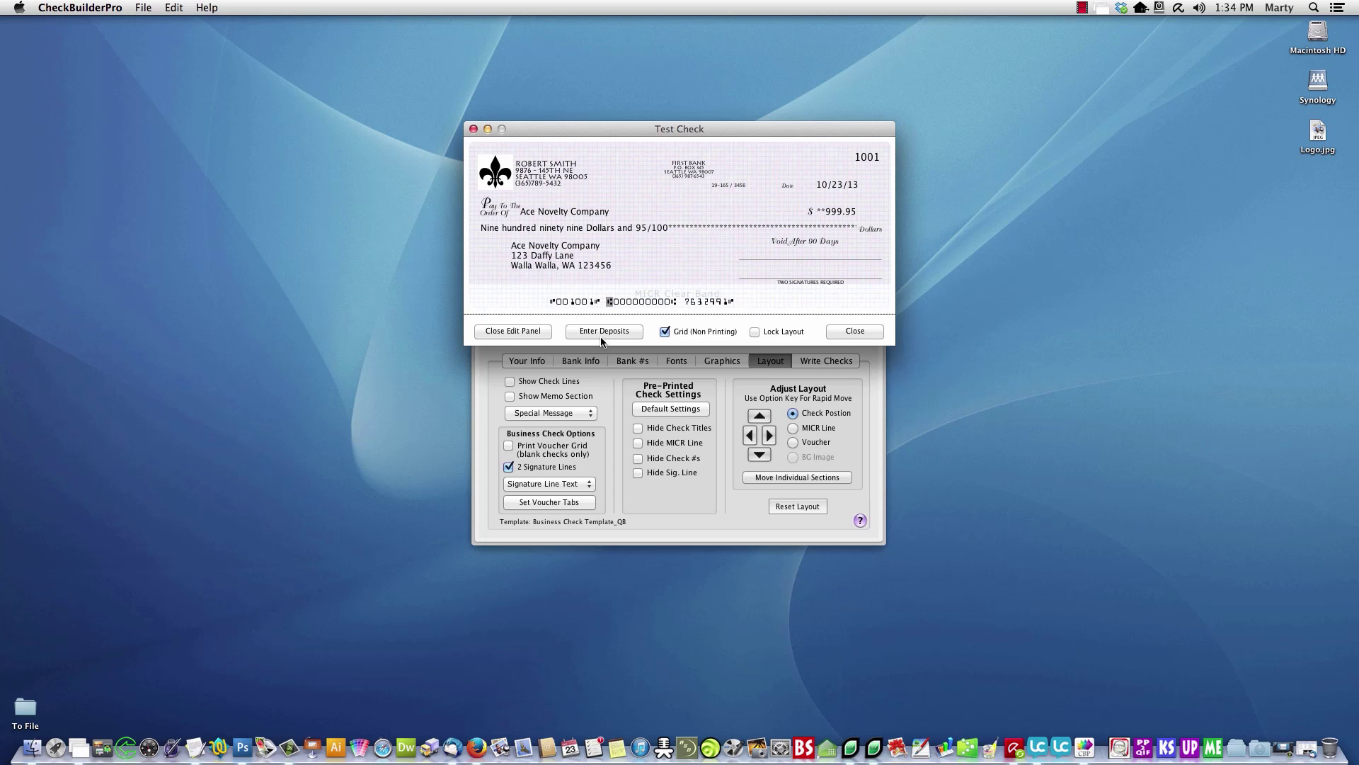
- Set Test Check as the check opened at startup in Preferences
click(119, 8)
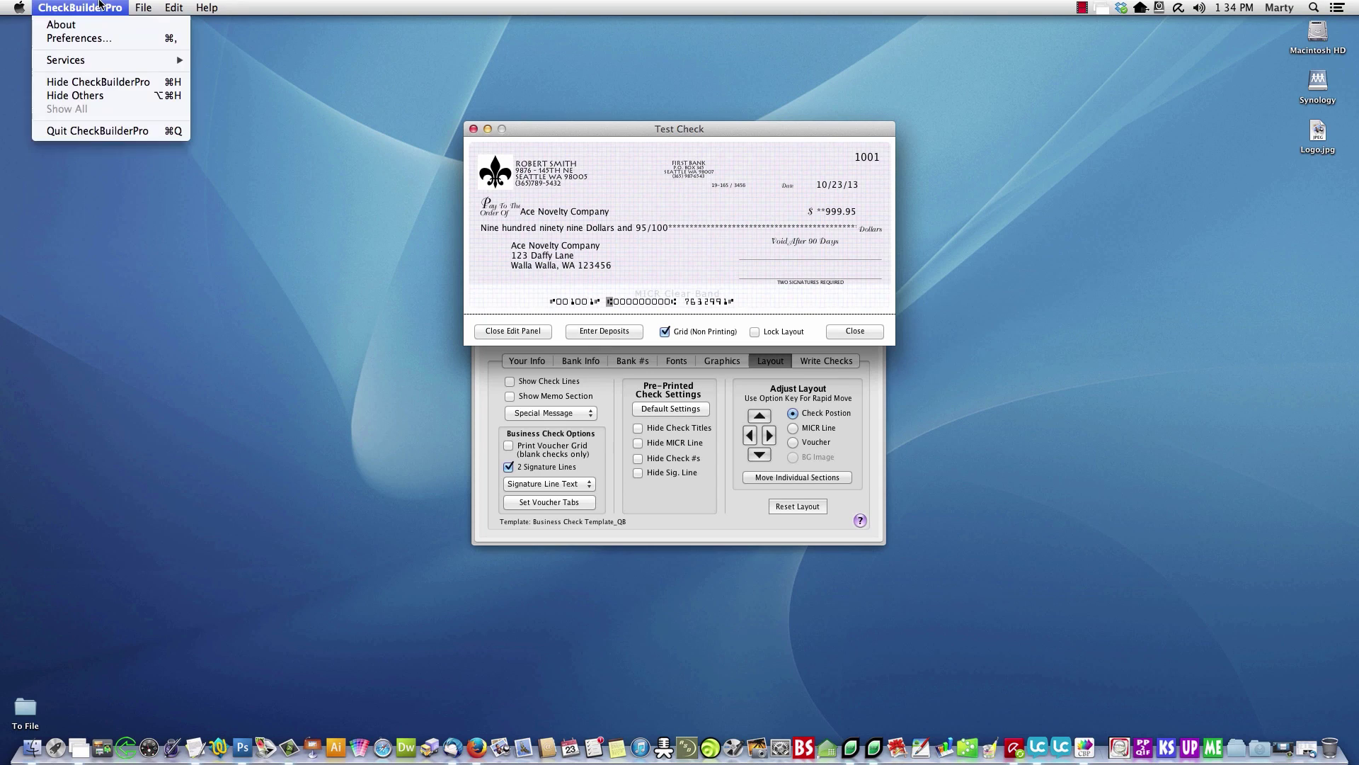
click(99, 37)
click(730, 303)
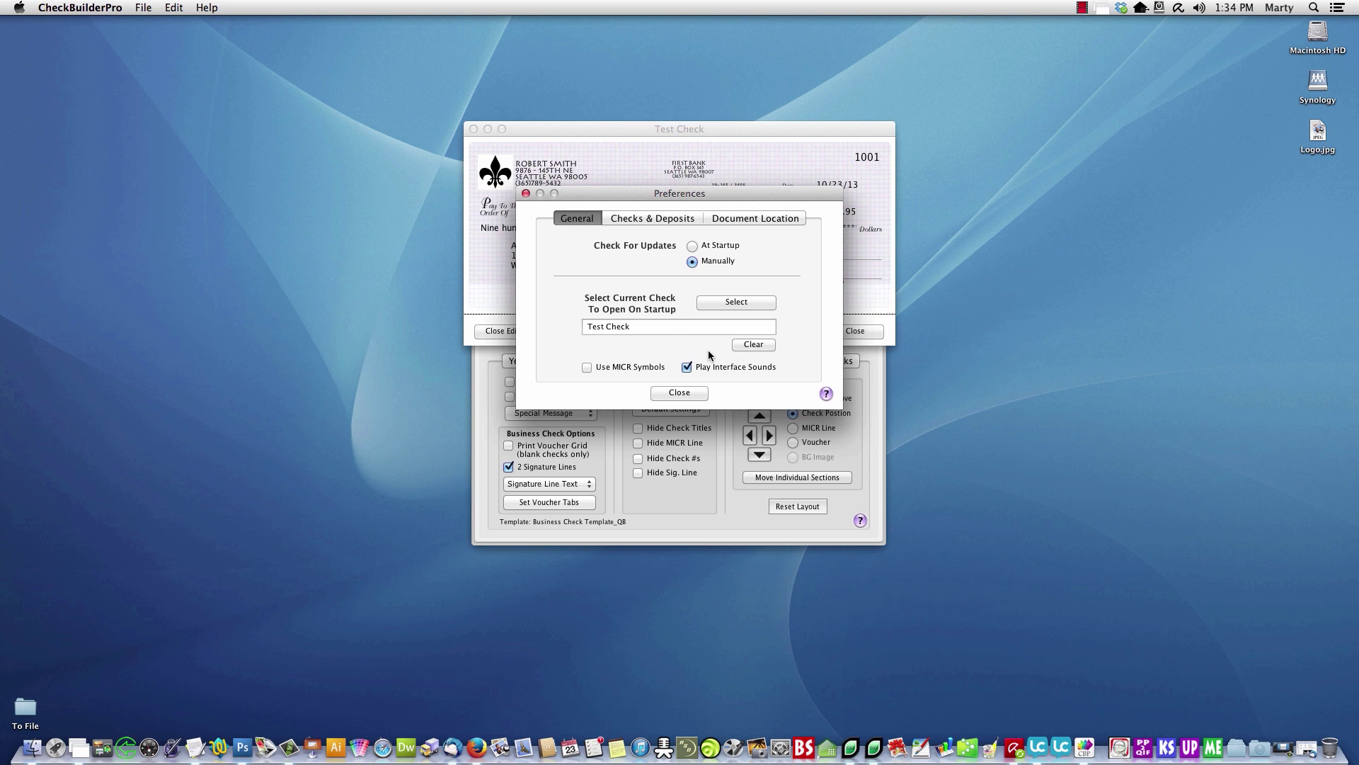
click(693, 394)
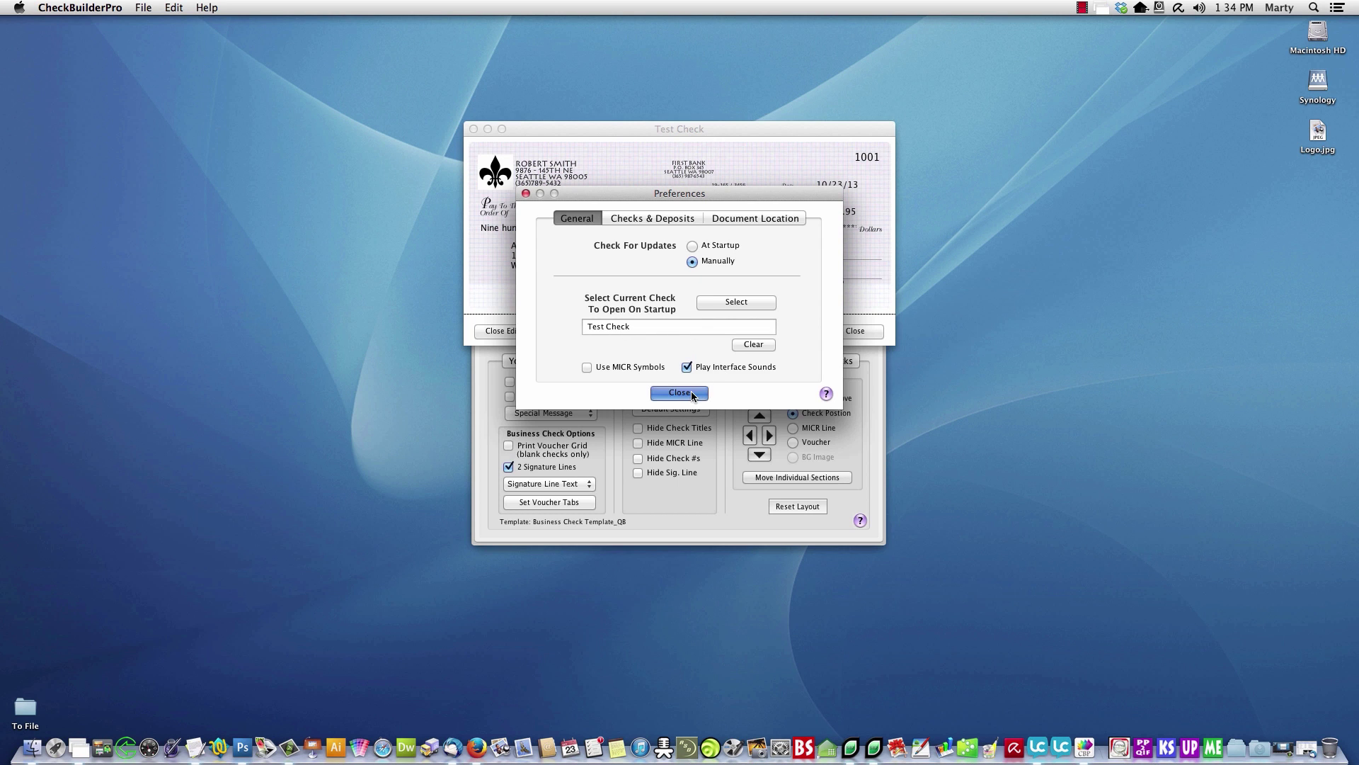
- Close the Test Check window, quit CheckBuilderPro from the dock, and relaunch it
click(837, 329)
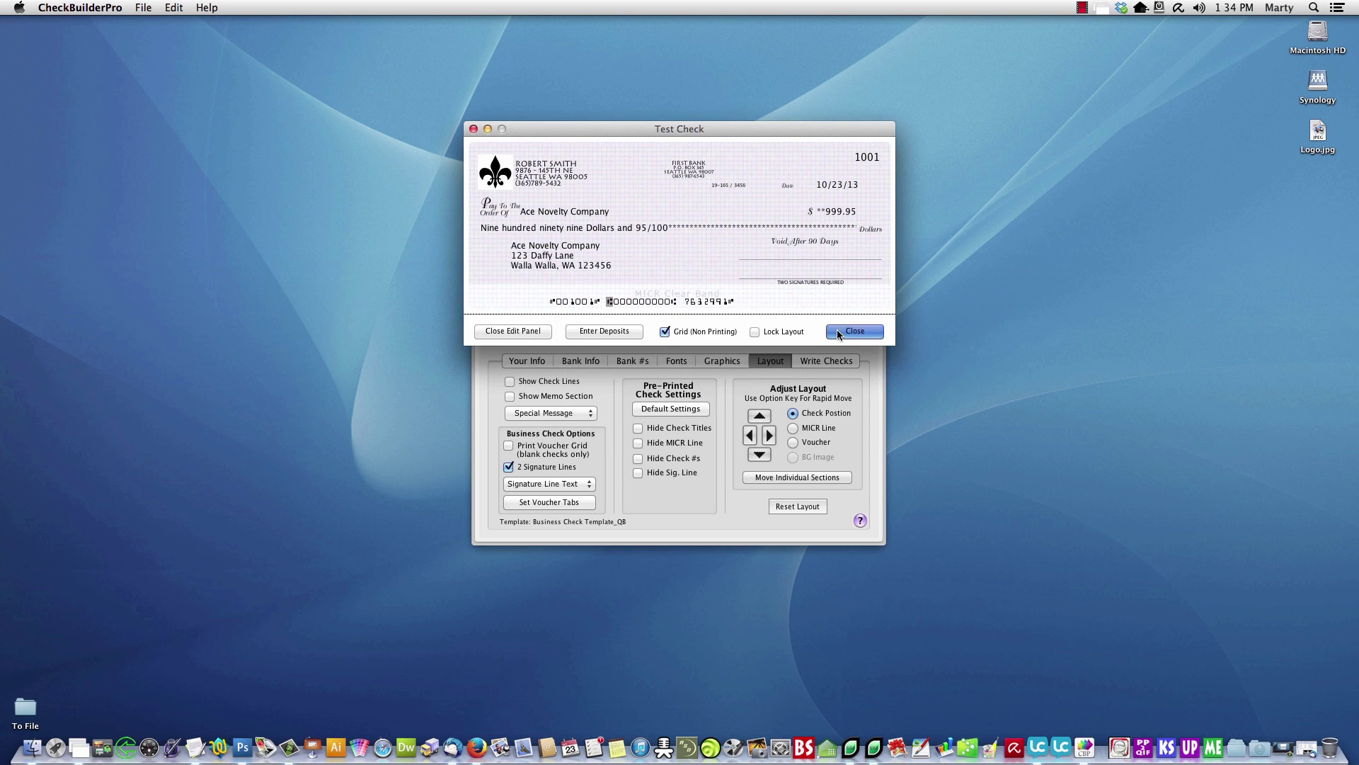
right_click(1084, 745)
click(1094, 691)
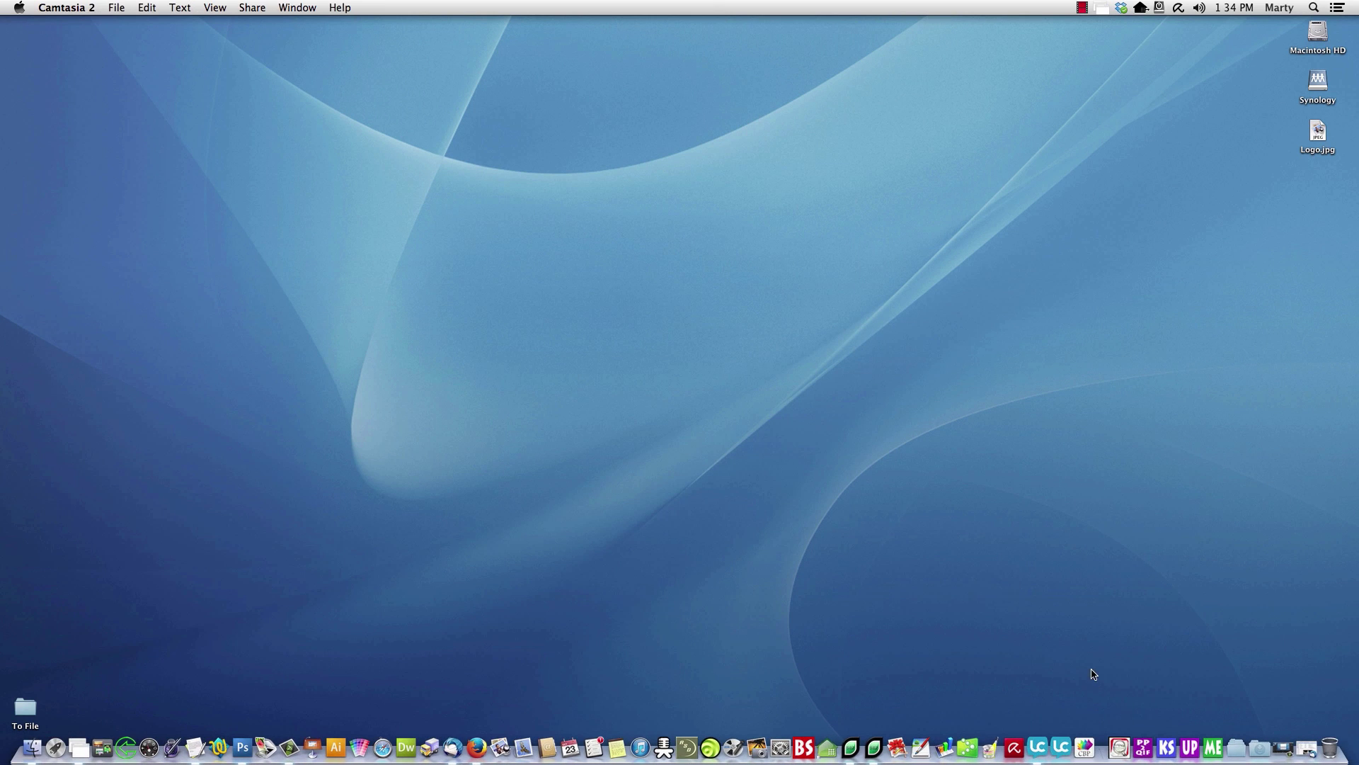
click(1085, 745)
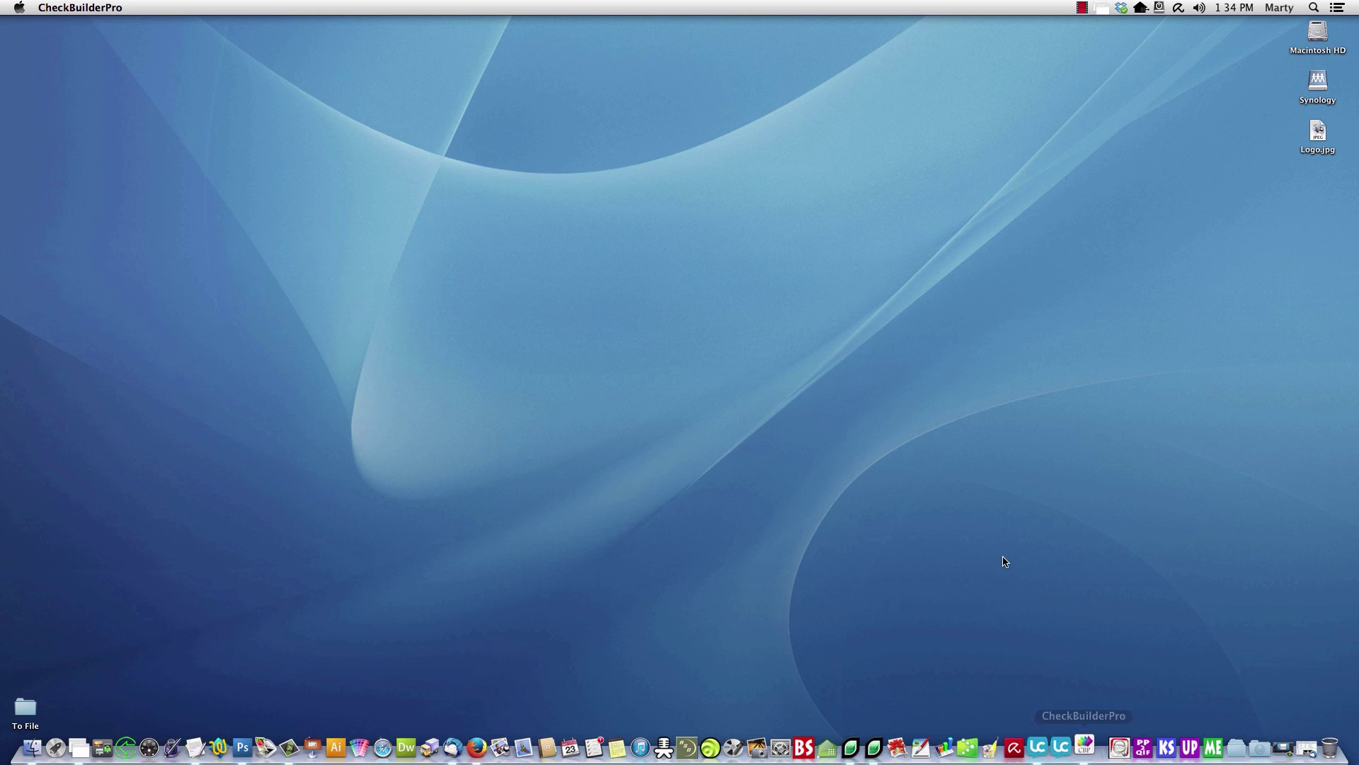